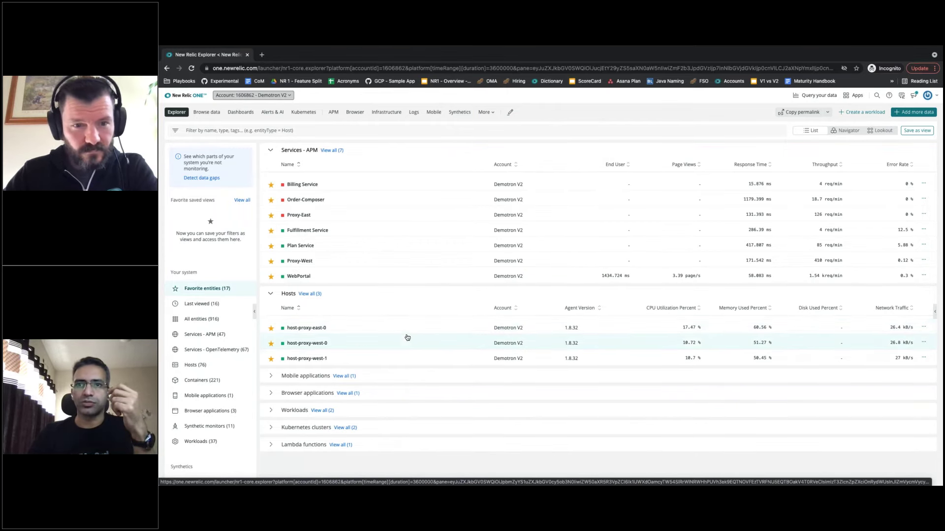
Expand the Mobile applications group and set the browser page zoom to 125%
left_click(270, 376)
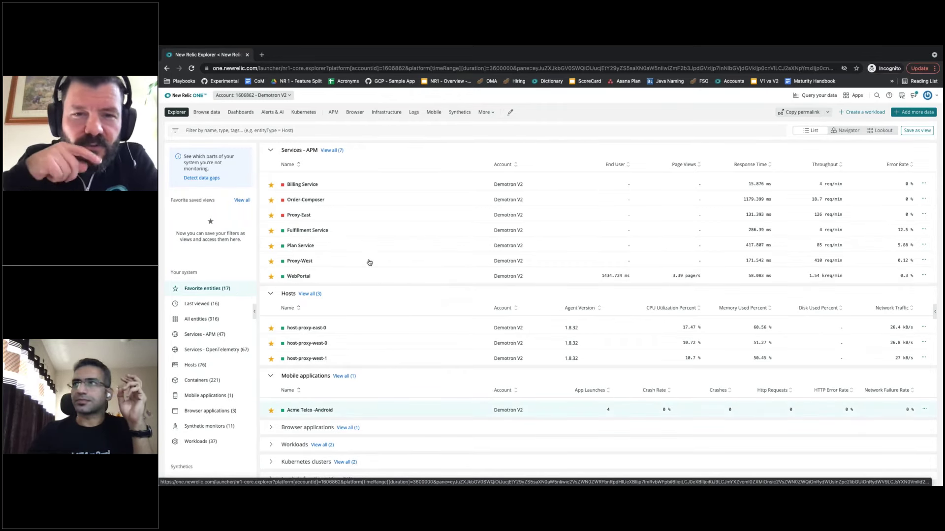
left_click(935, 69)
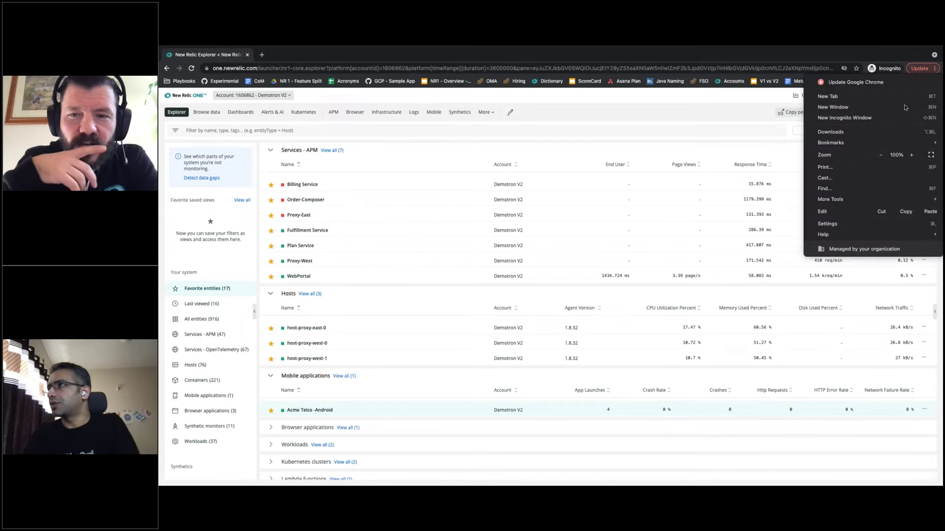
left_click(913, 155)
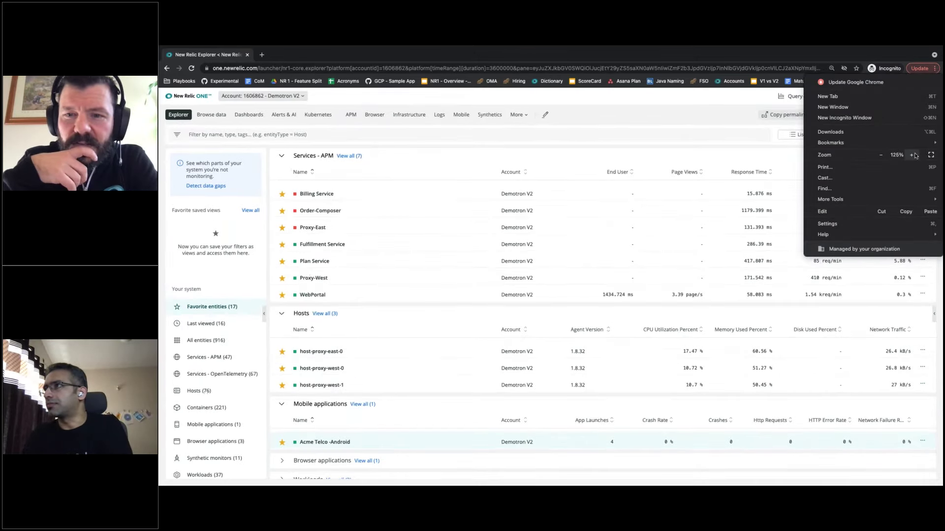
left_click(914, 155)
left_click(914, 156)
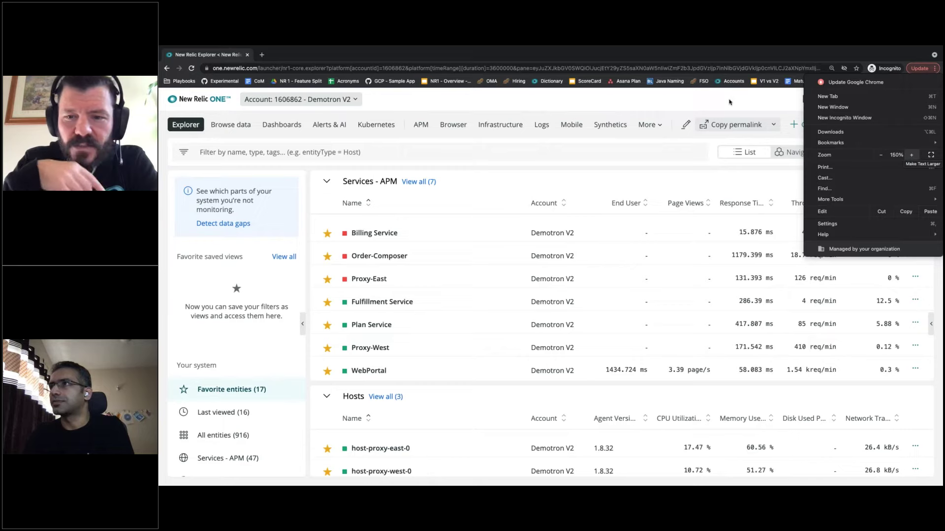
left_click(898, 72)
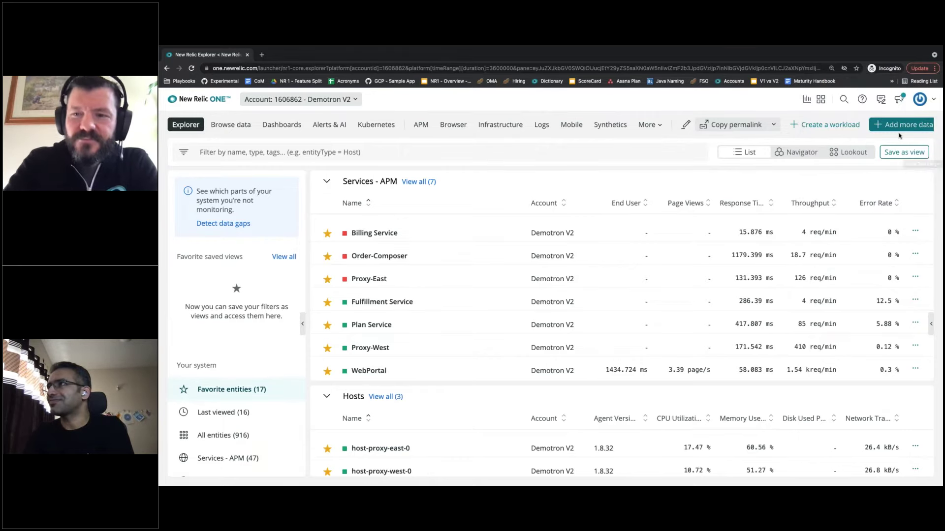
left_click(935, 69)
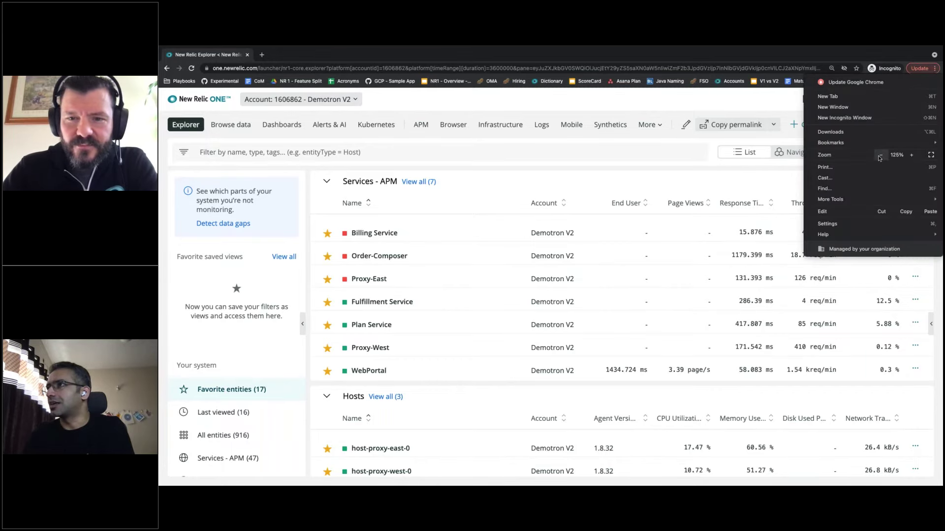
left_click(880, 155)
left_click(705, 102)
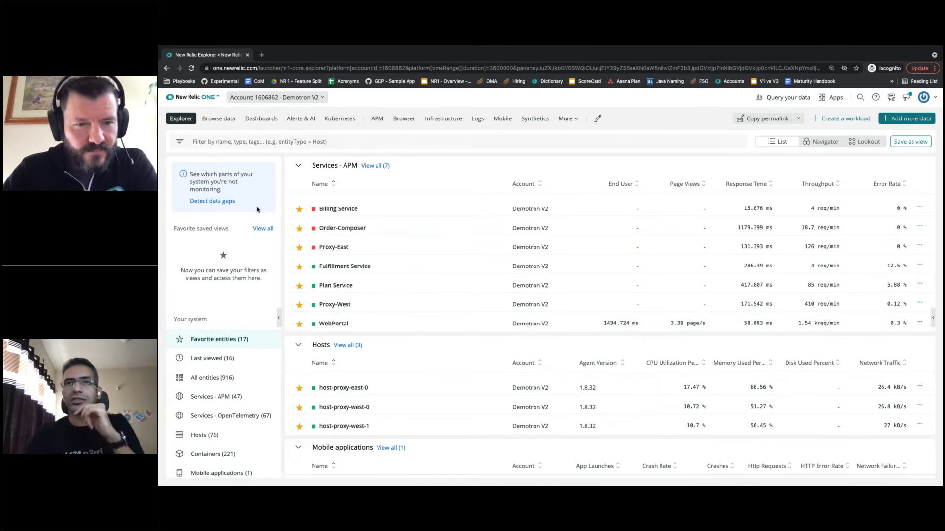
List the Services - APM entities and look through their response time, throughput and error rate
scroll(237, 334, "down", 3)
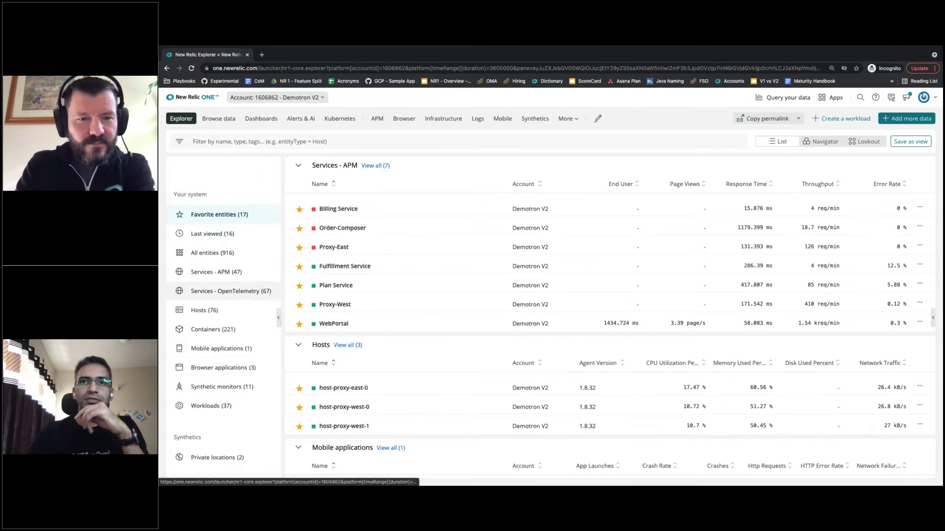
left_click(222, 274)
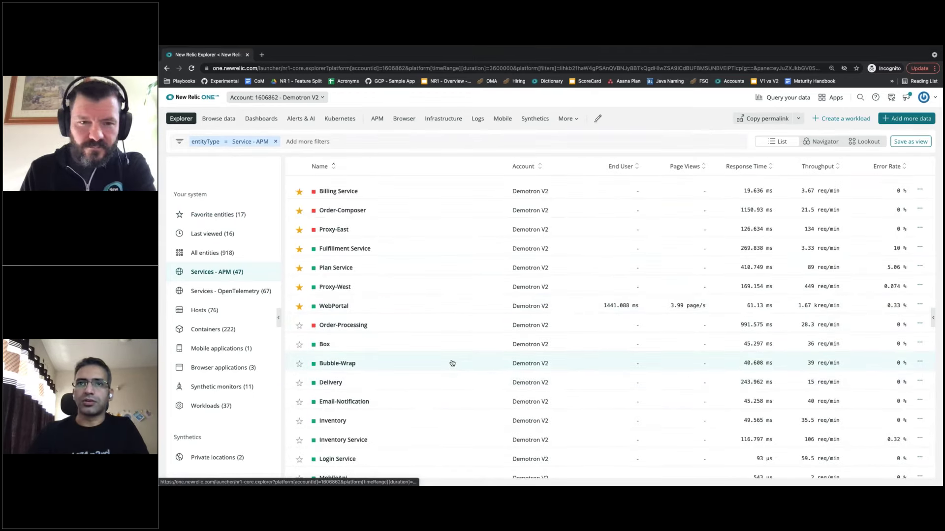
scroll(450, 362, "down", 2)
scroll(452, 363, "down", 3)
scroll(453, 364, "up", 5)
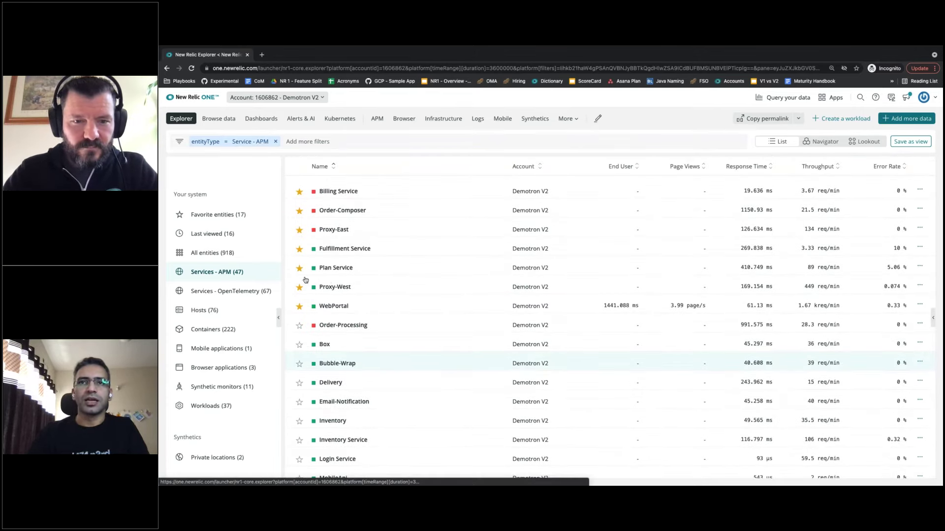
Review the Hosts list and the Containers list with their resource usage metrics
left_click(213, 313)
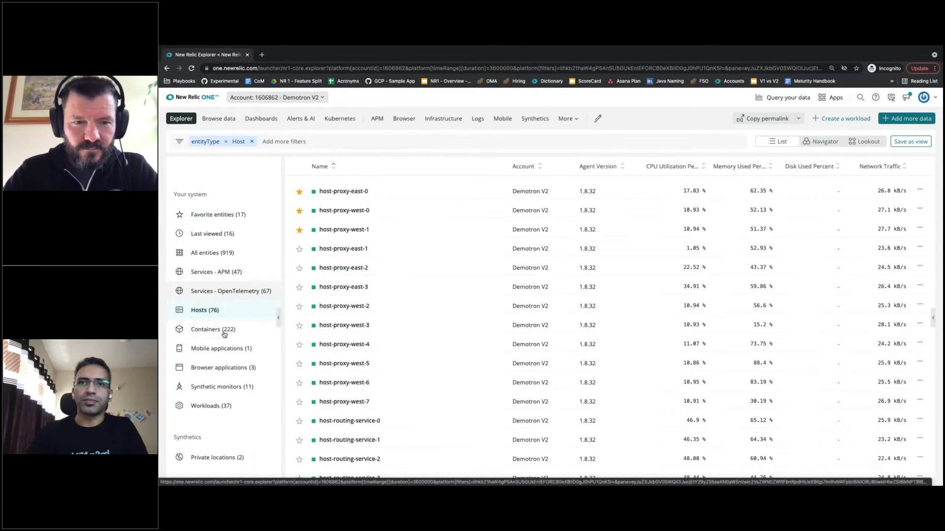
left_click(224, 335)
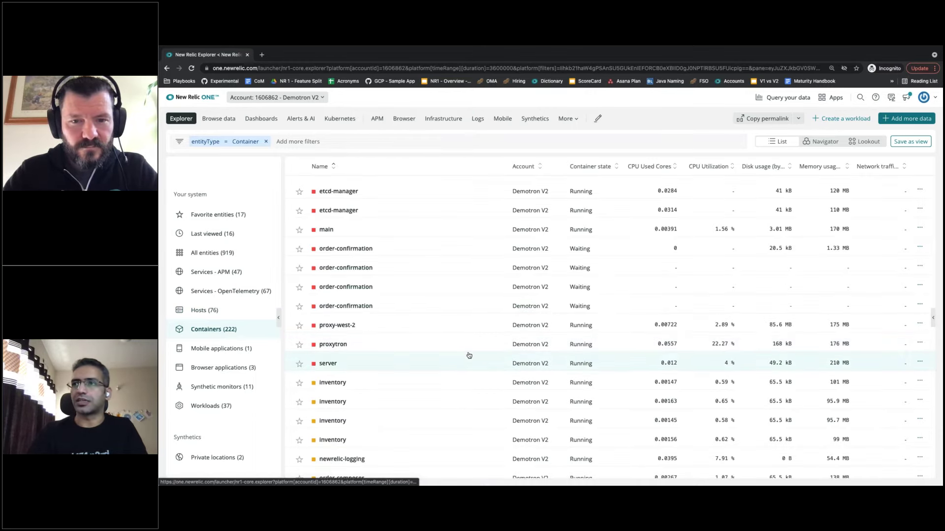
scroll(468, 355, "down", 1)
scroll(469, 356, "up", 1)
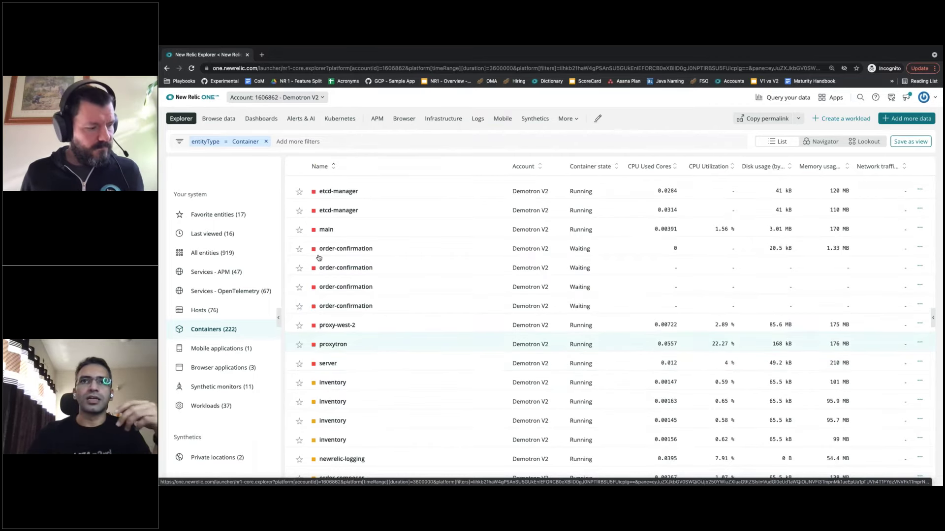
List all entities and look through the groups, including Kubernetes and API Gateway resources
left_click(220, 254)
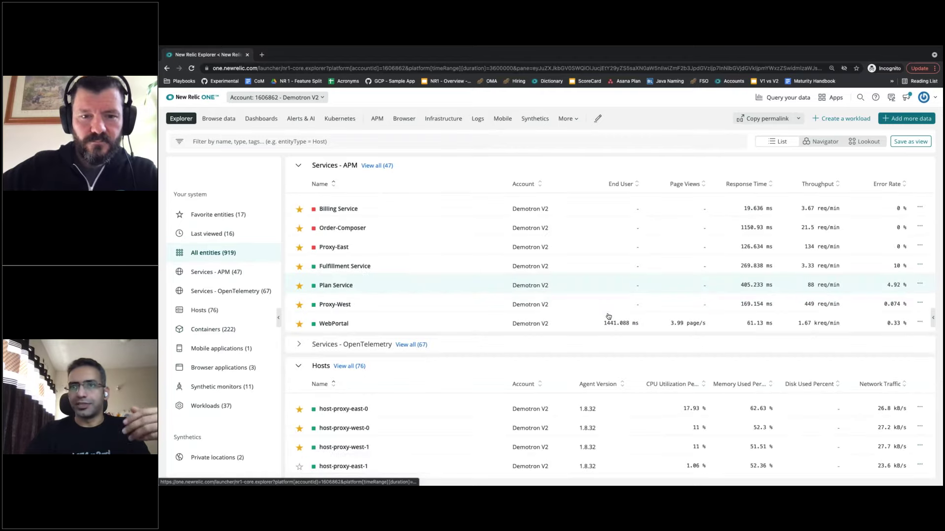
scroll(608, 317, "down", 20)
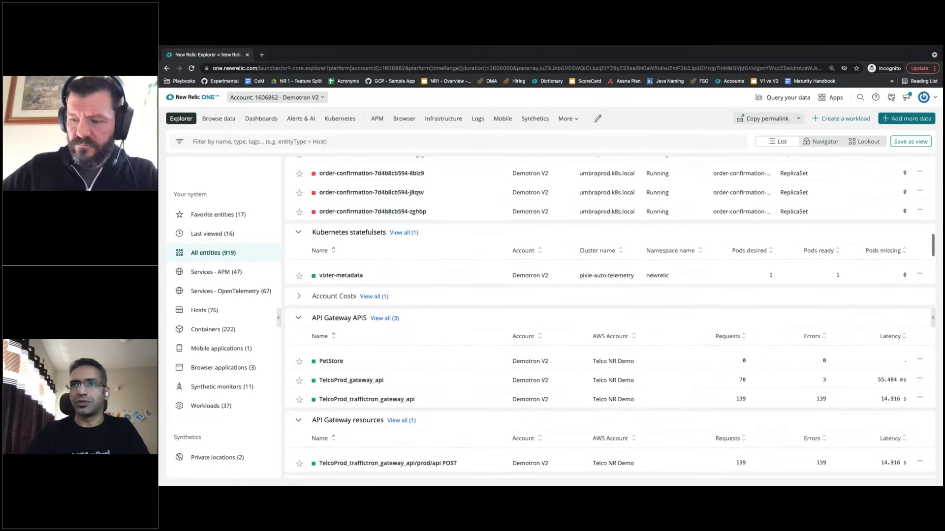
scroll(736, 271, "down", 3)
scroll(737, 272, "down", 3)
scroll(736, 272, "up", 5)
scroll(608, 316, "up", 20)
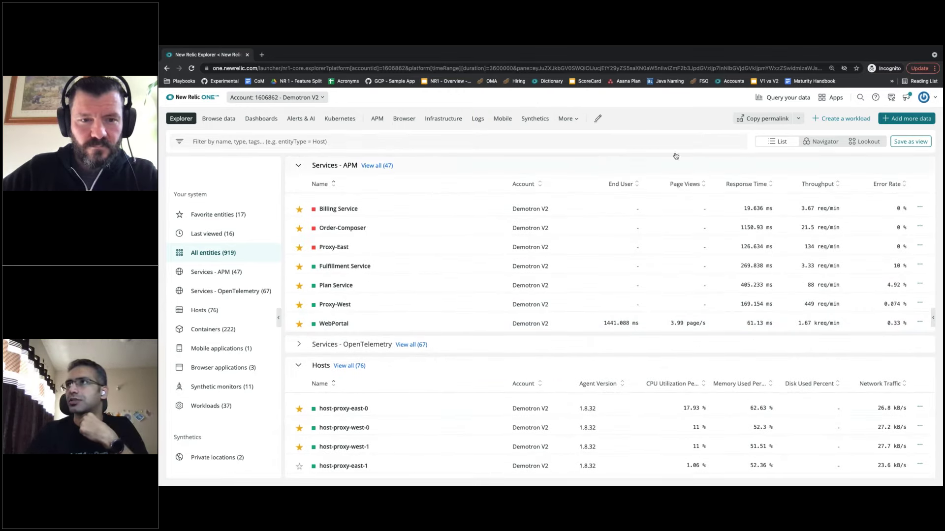
Show all entities in the Navigator health map and set the time range to 30 minutes
left_click(823, 143)
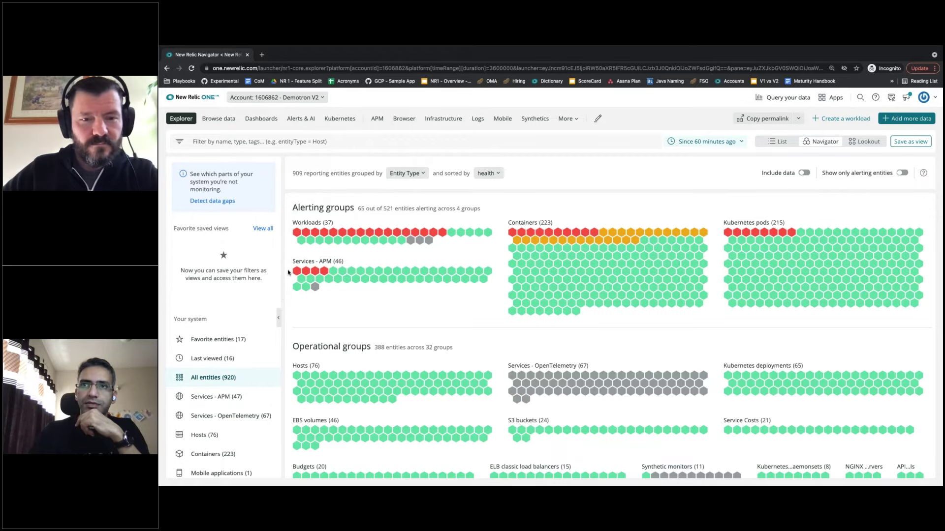
mouse_move(297, 274)
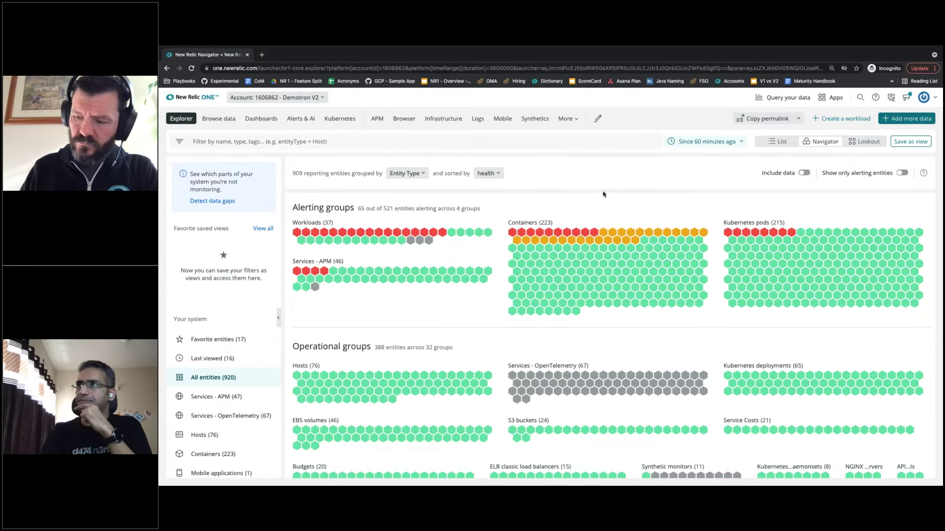
left_click(714, 147)
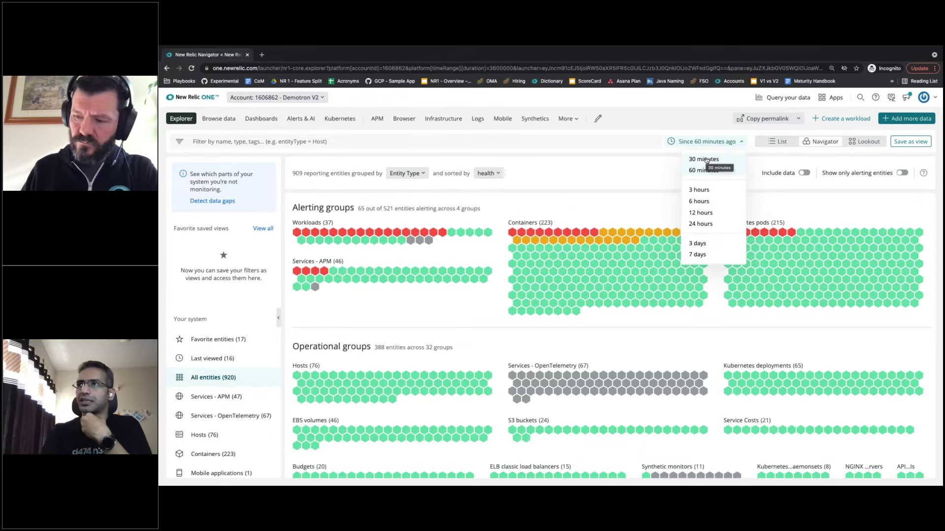
left_click(705, 159)
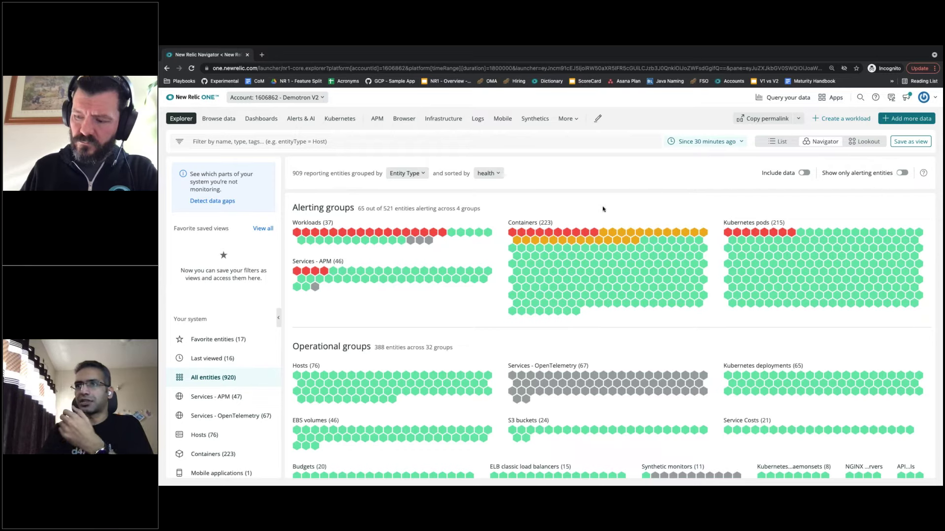
scroll(601, 351, "down", 3)
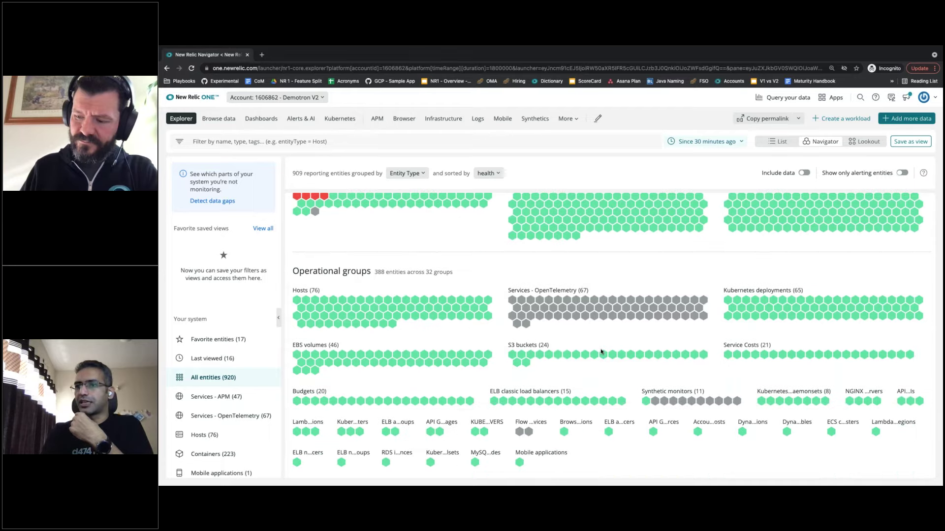
scroll(601, 352, "up", 1)
scroll(601, 352, "up", 1)
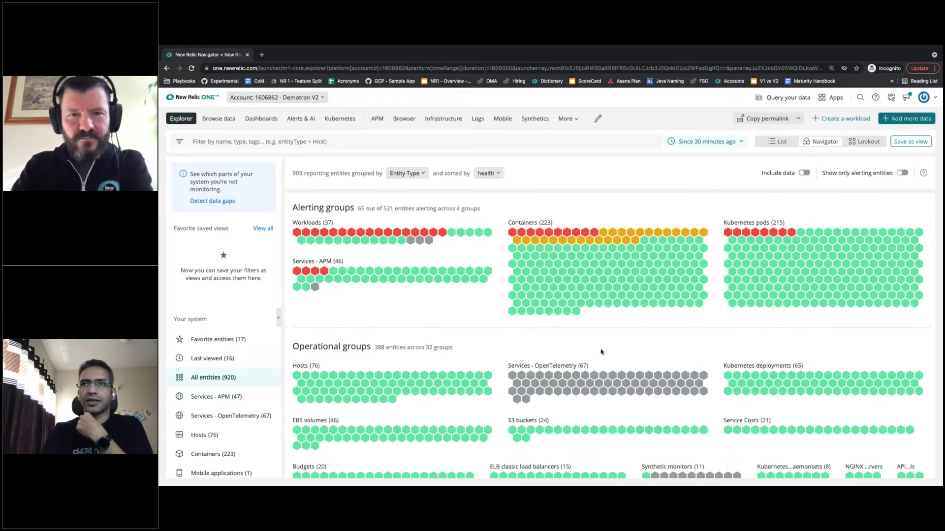
Filter the entities to Services - APM and examine their throughput in the Lookout view
left_click(224, 399)
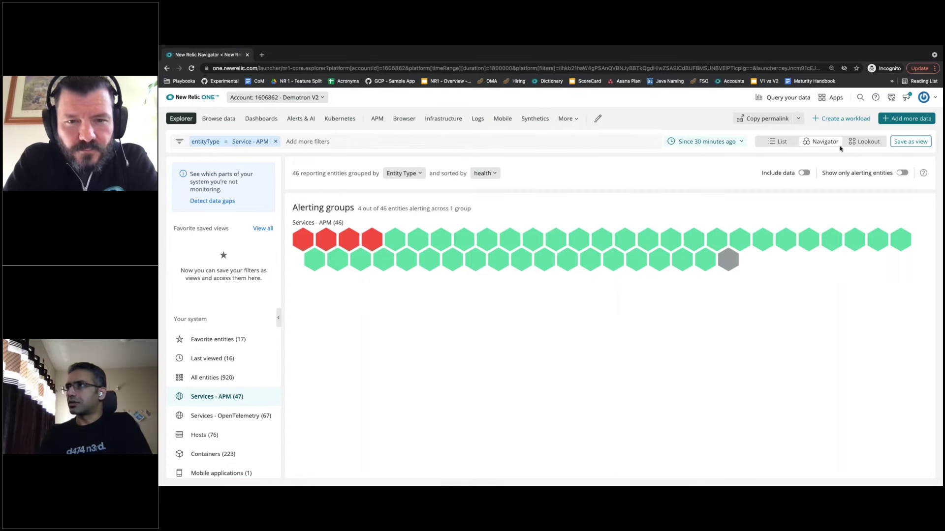
left_click(866, 143)
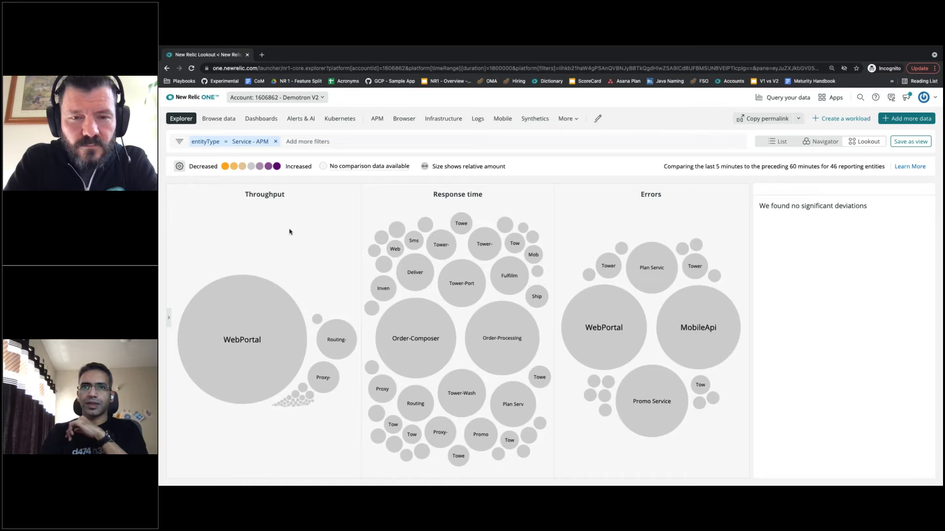
mouse_move(242, 322)
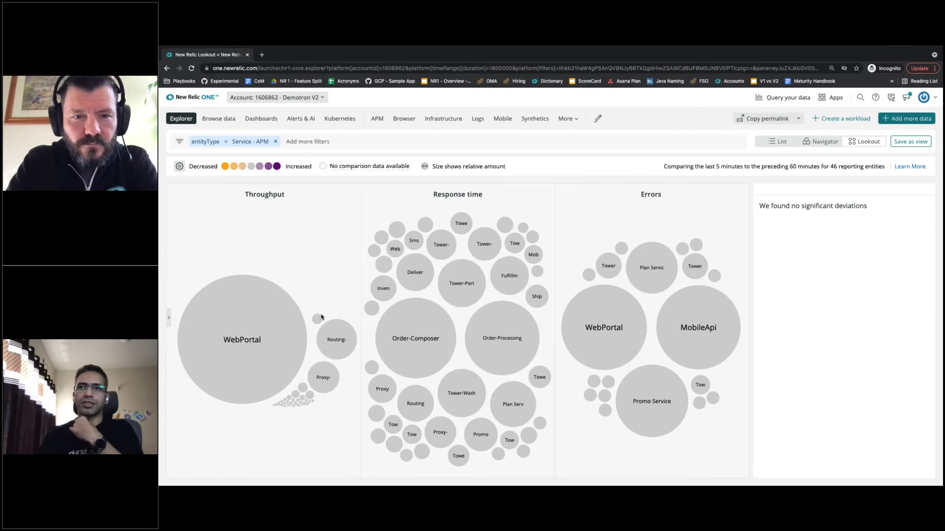
mouse_move(338, 341)
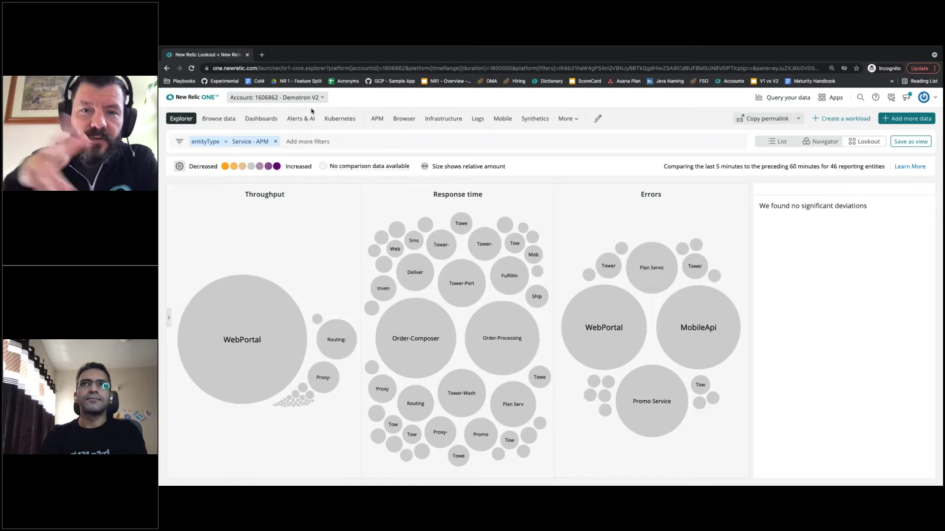
View the Lookout charts for the Demotron Rotate account, the e-mail-named demo account and Demotron Distributed Tracing in turn
left_click(295, 98)
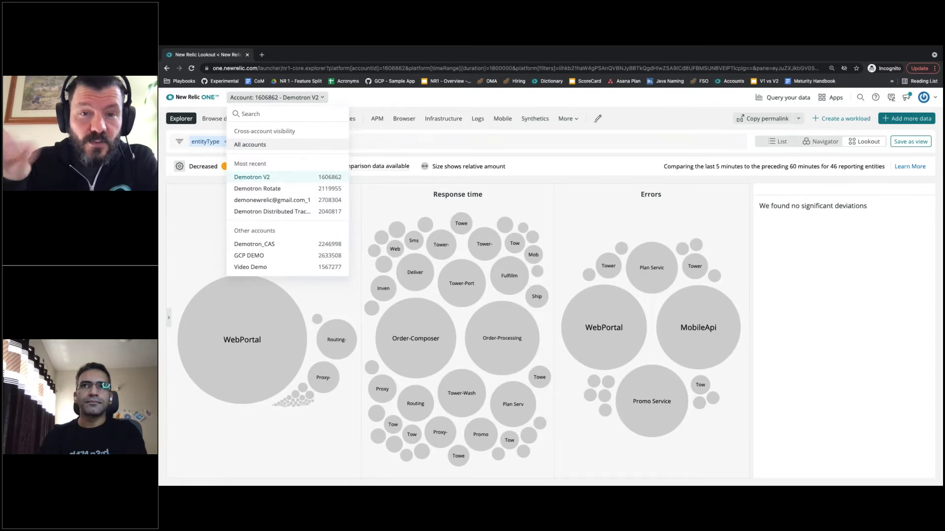
left_click(261, 189)
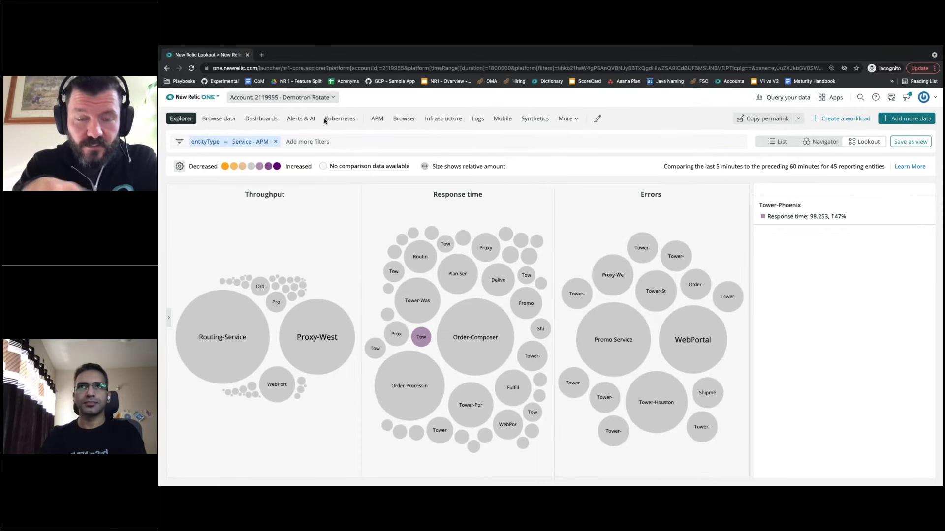
left_click(326, 97)
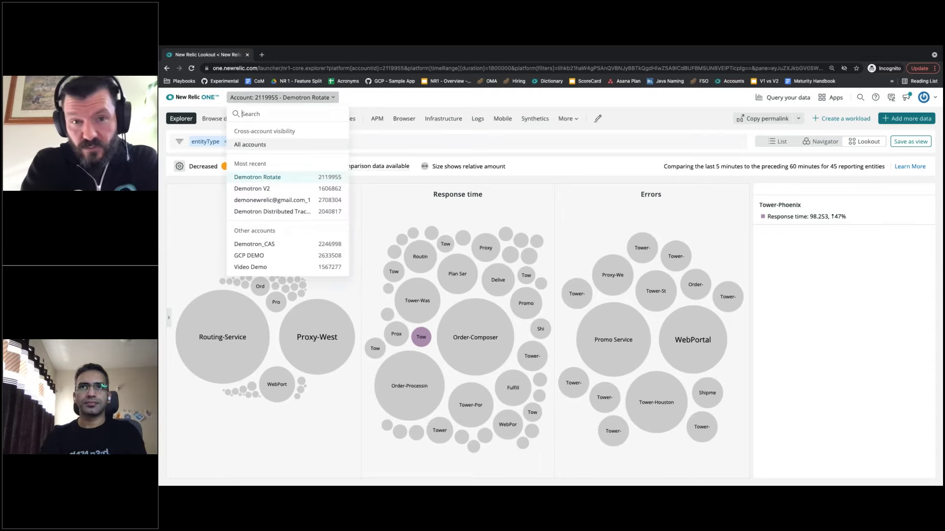
left_click(288, 200)
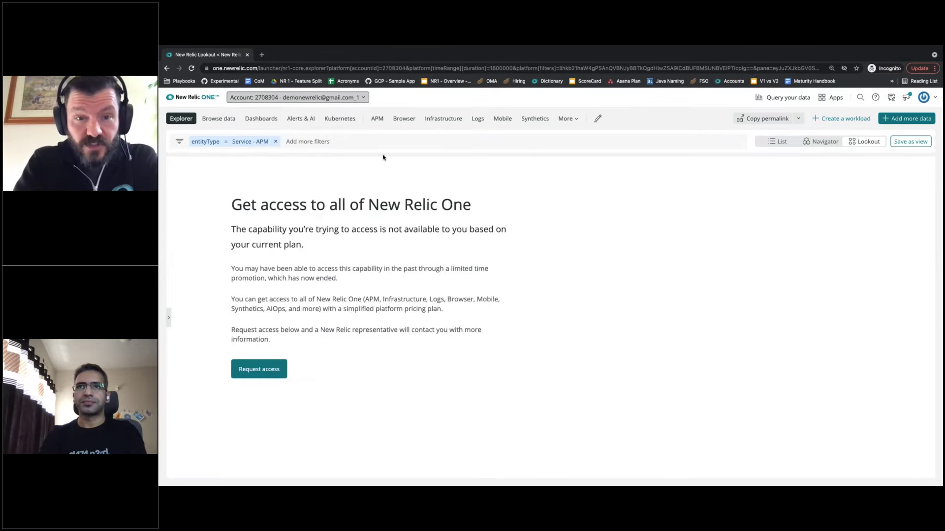
left_click(324, 99)
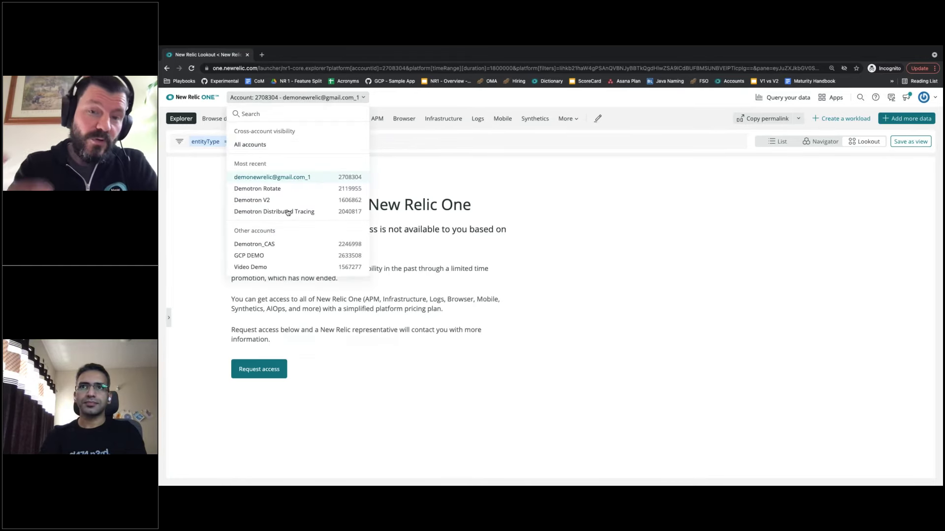
left_click(288, 212)
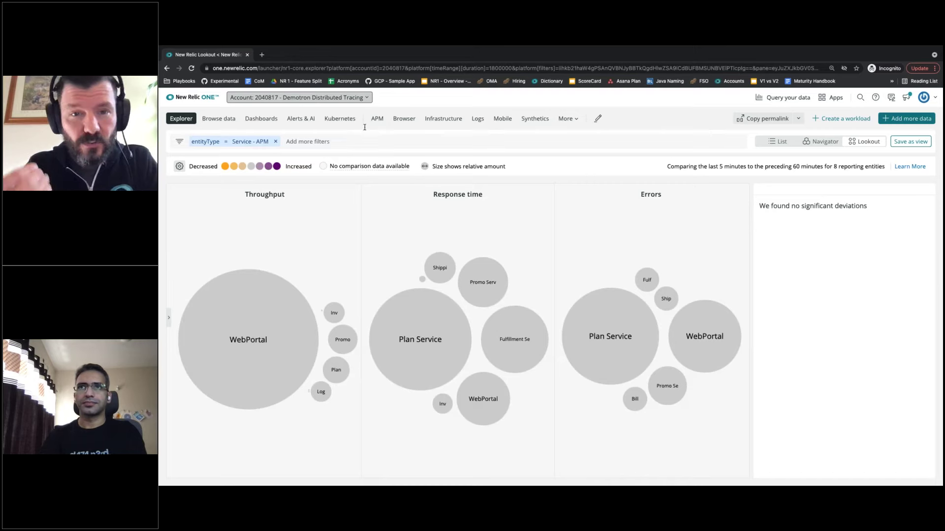
Switch to the Demotron Rotate account and inspect Tower-Phoenix's response time deviation in the Lookout view
left_click(340, 100)
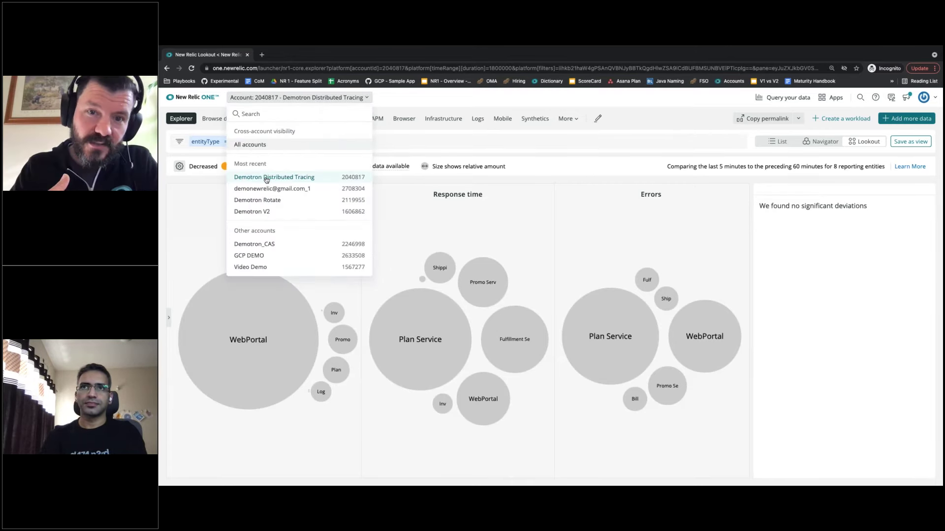
left_click(269, 200)
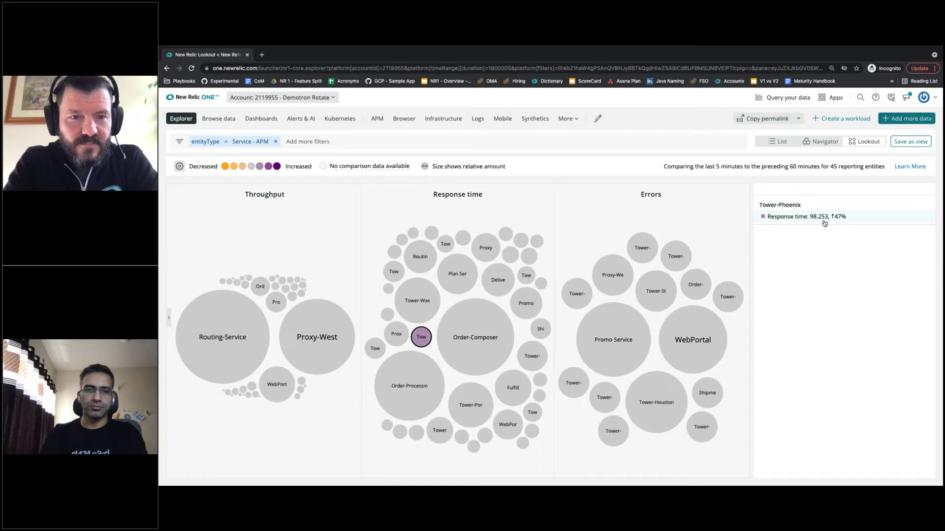
mouse_move(420, 338)
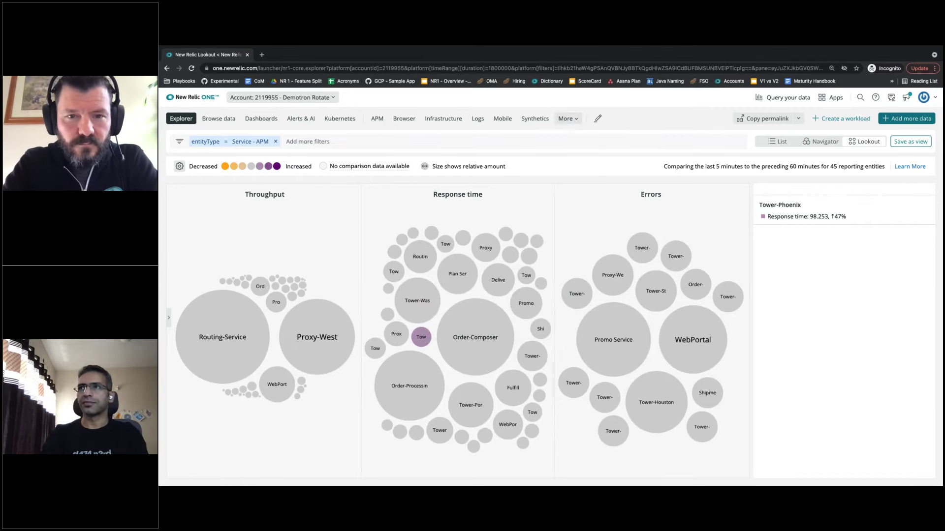
Open the standalone Lookout application and review the deviating services for the Demotron V2 account
left_click(575, 121)
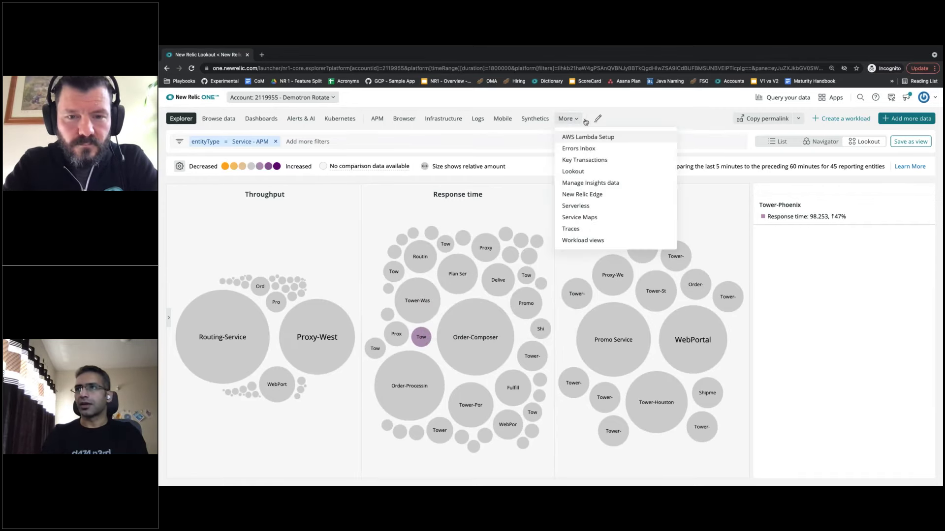
left_click(574, 172)
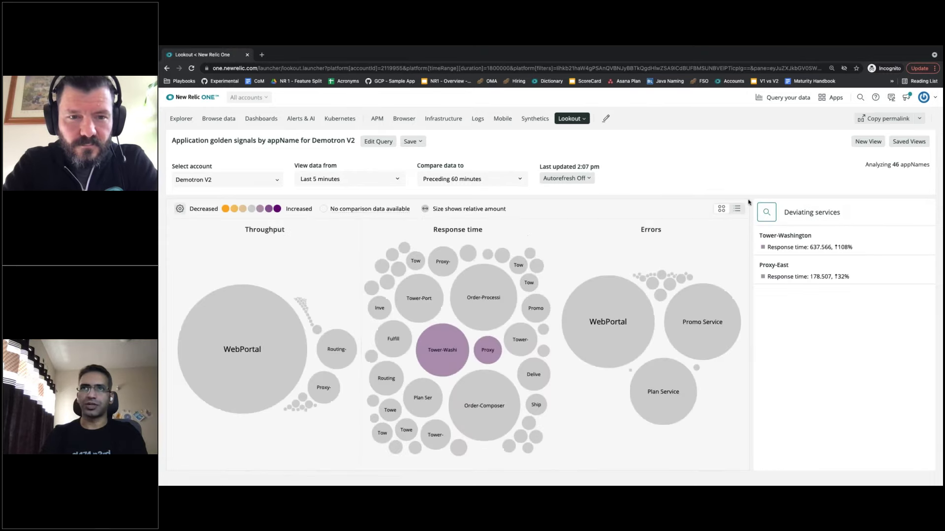
left_click(583, 119)
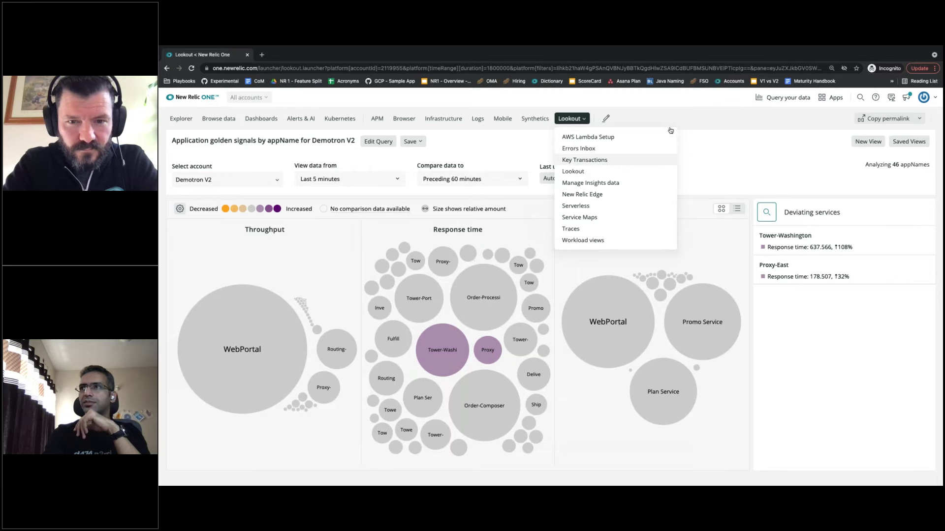
left_click(709, 148)
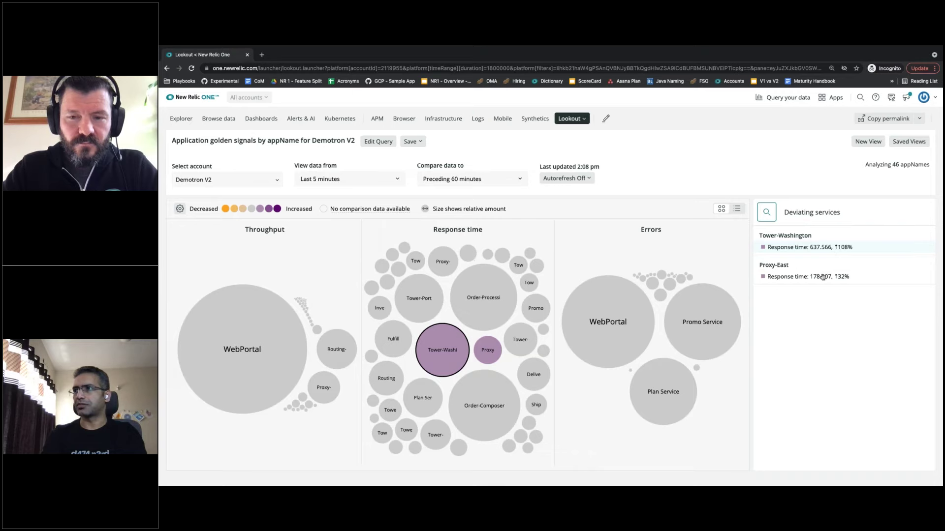
Set Lookout to view the last 30 minutes, trying a comparison with the preceding 6 hours before choosing the same time preceding hour
left_click(398, 181)
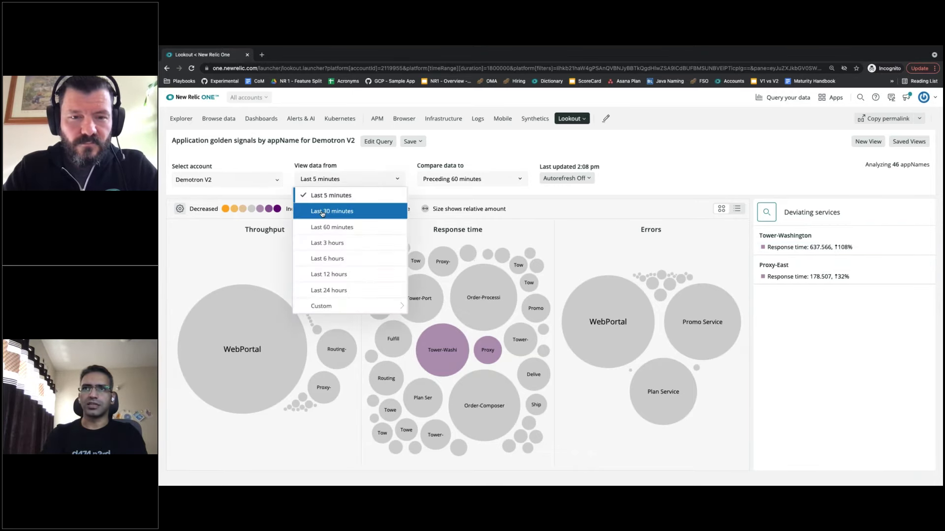
left_click(323, 212)
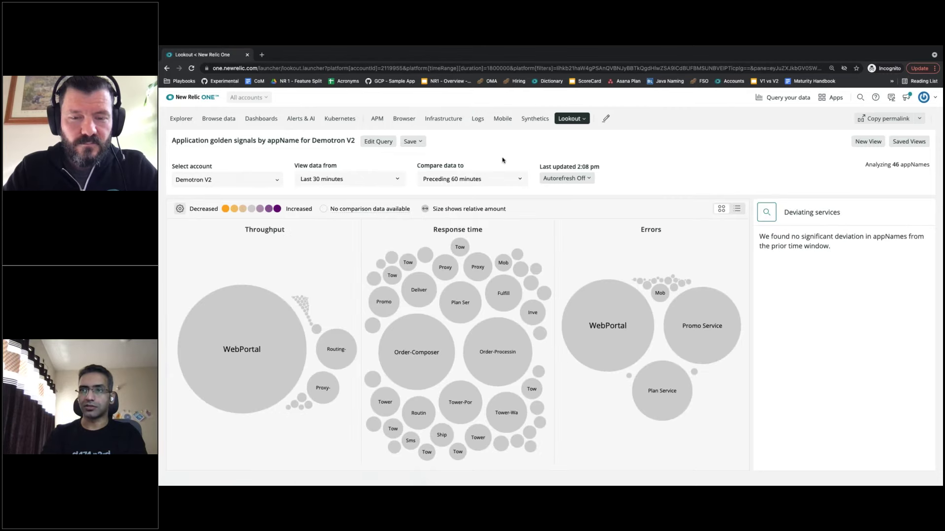
left_click(513, 183)
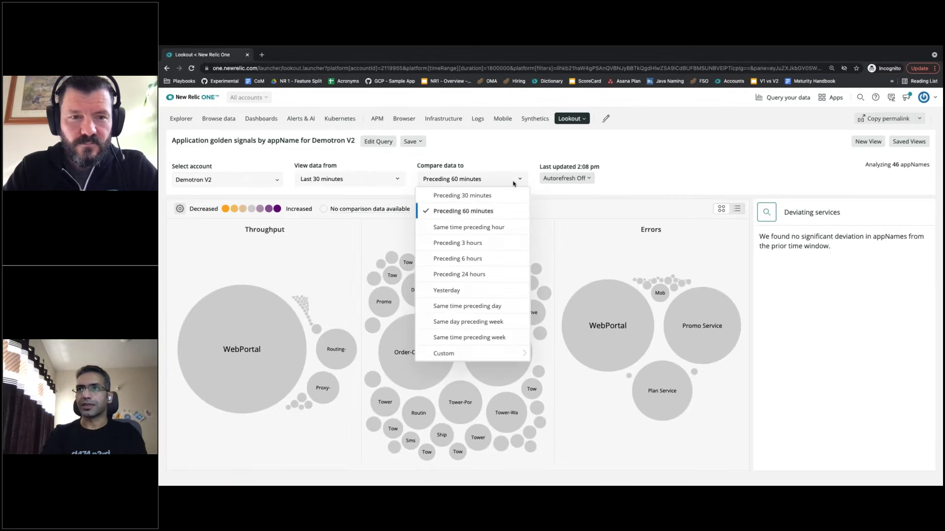
left_click(470, 258)
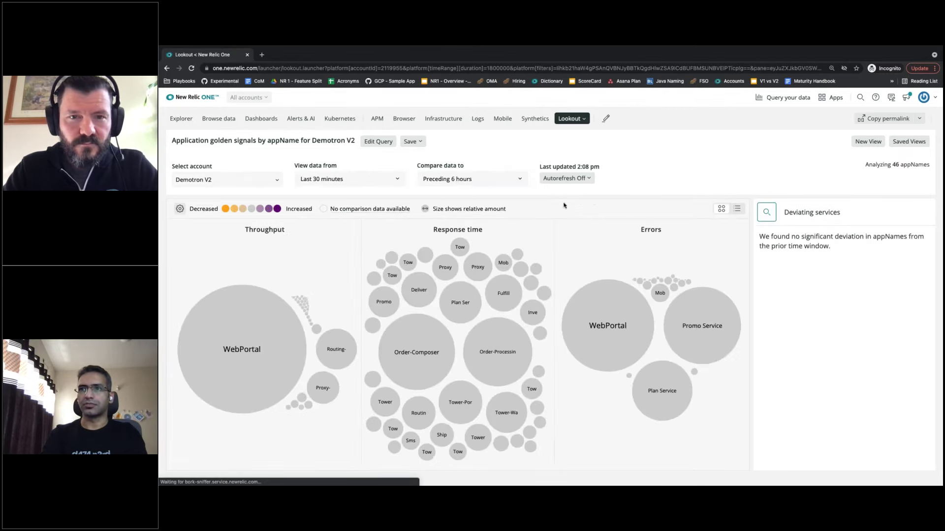
left_click(487, 180)
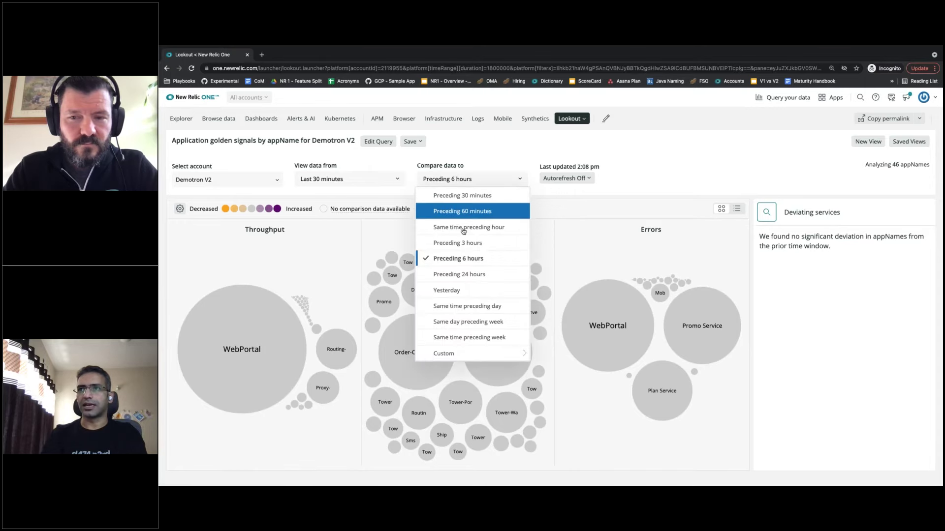
left_click(471, 228)
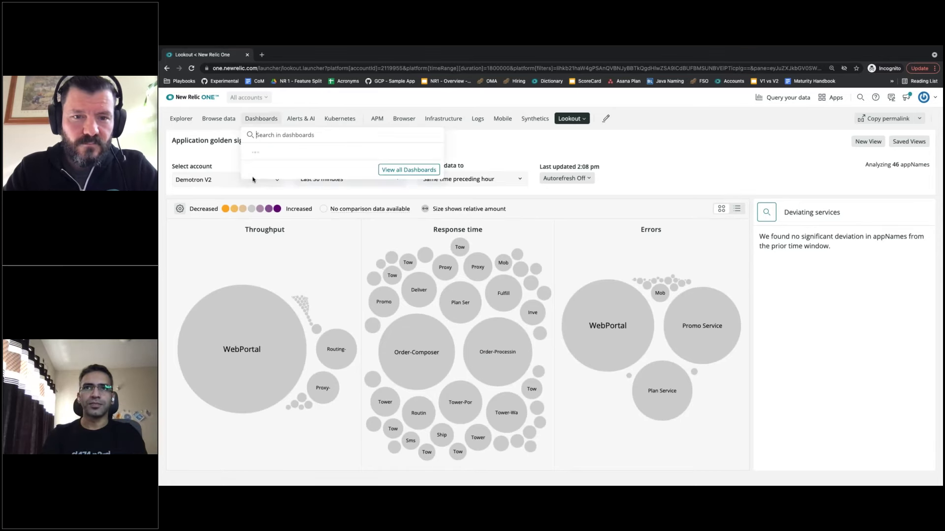
Switch Lookout to the Demotron Rotate account, inspect Fulfillment Service's response time, and set the viewed period to the last 5 minutes
left_click(212, 180)
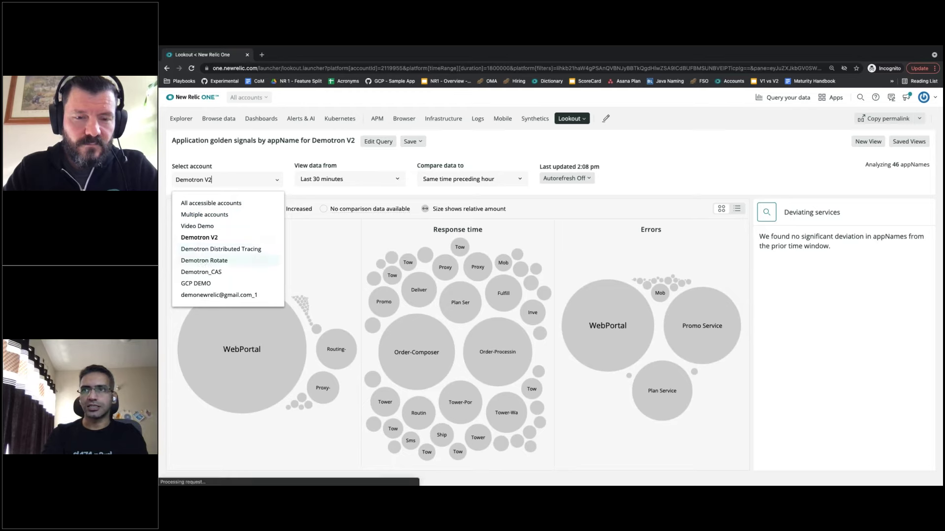
left_click(204, 261)
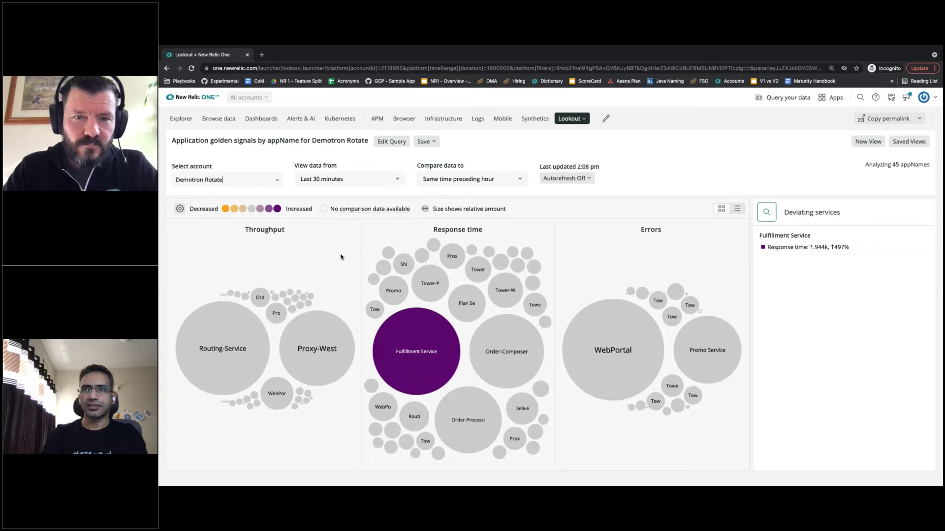
mouse_move(400, 348)
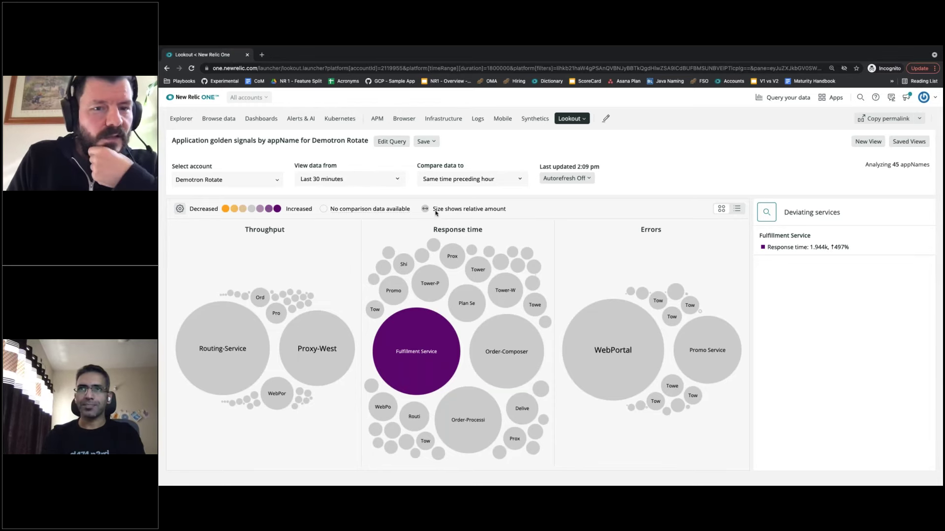
left_click(397, 180)
left_click(323, 197)
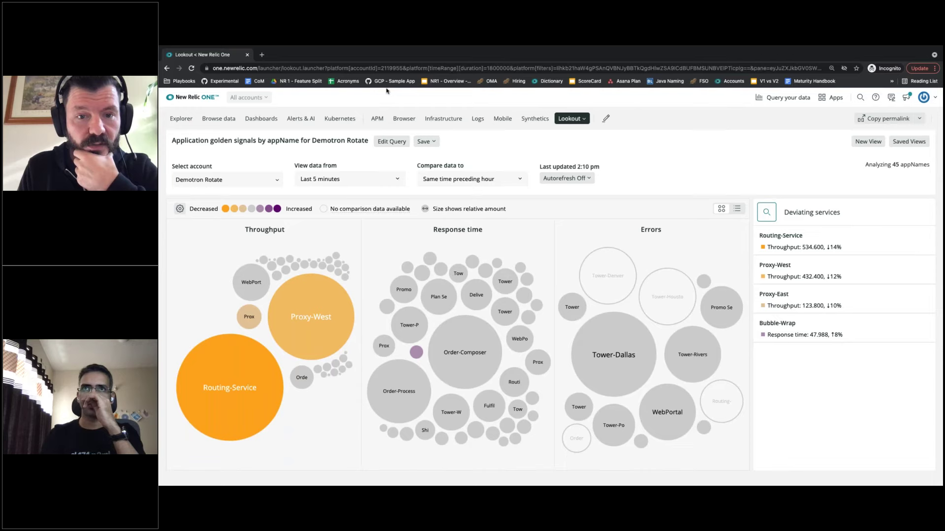
View the APM summary of the favorite Billing Service, then switch to the Order-Composer service in Demotron V2
mouse_move(378, 122)
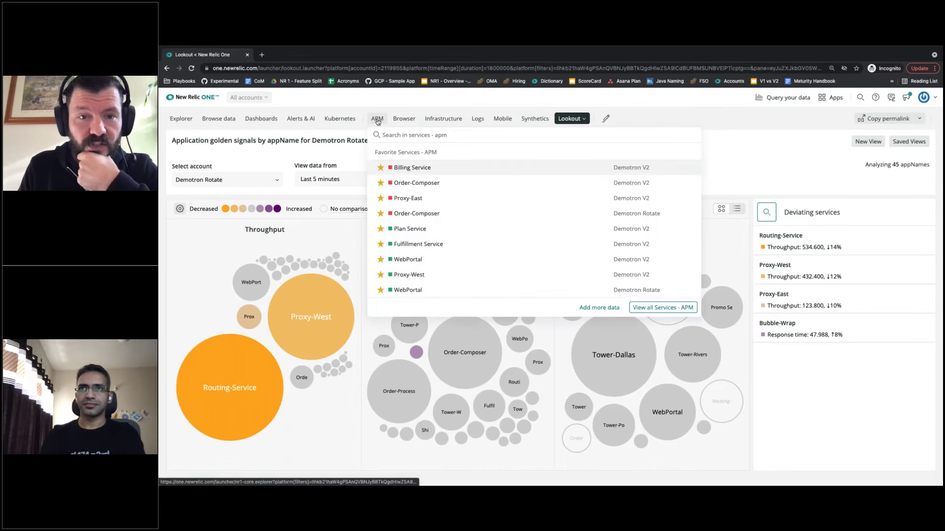
left_click(405, 168)
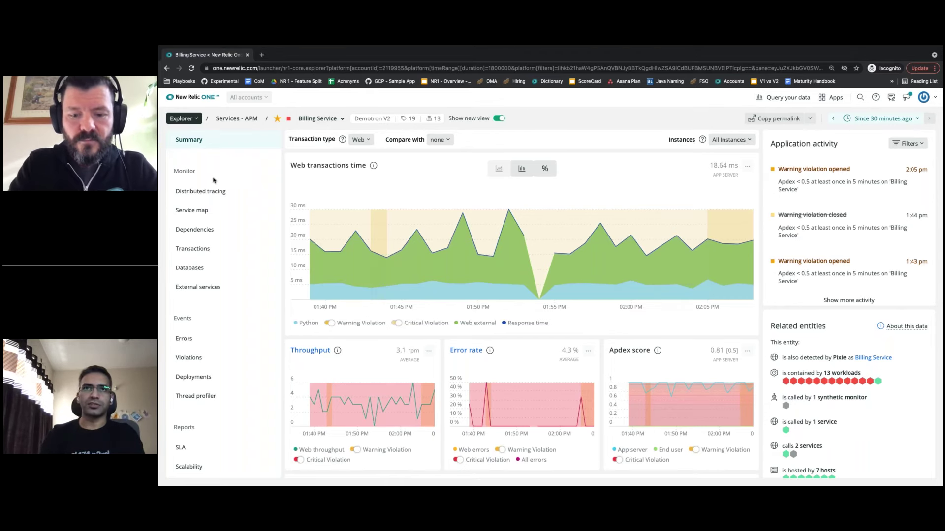
left_click(315, 118)
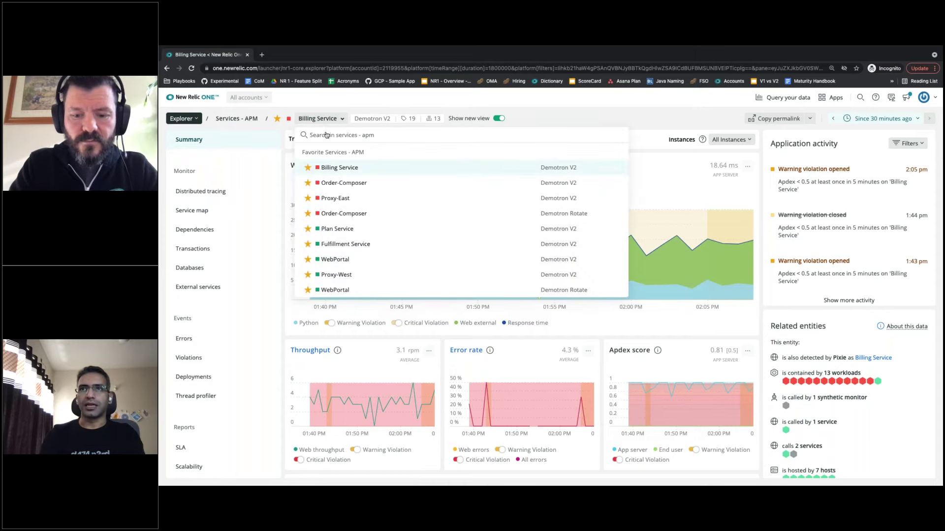
left_click(352, 187)
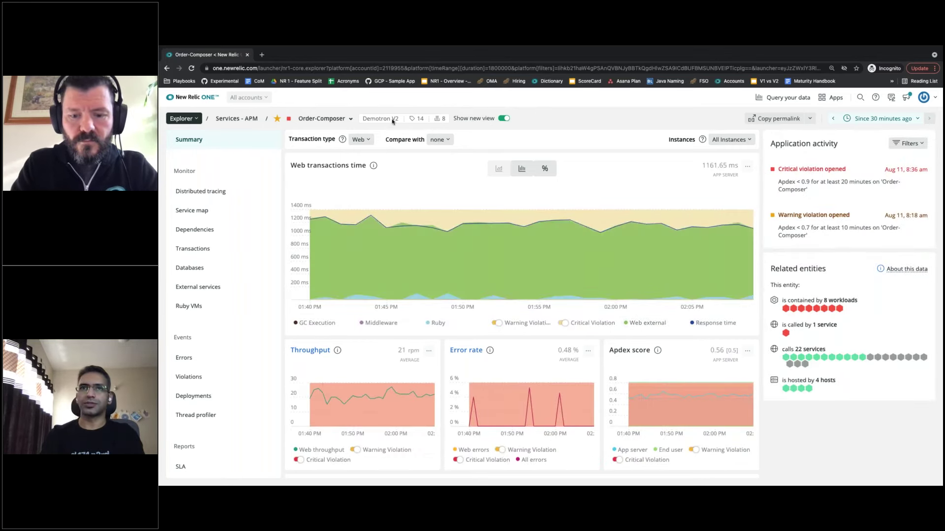
Open Order-Composer's service map, preview the upstream Order-Processing service's details, and close the preview
left_click(199, 215)
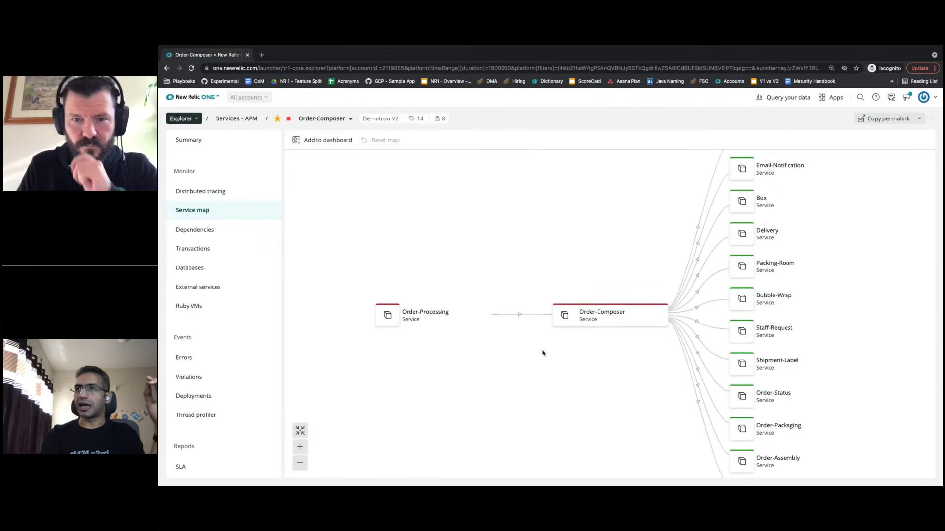
left_click_drag(542, 352, 525, 333)
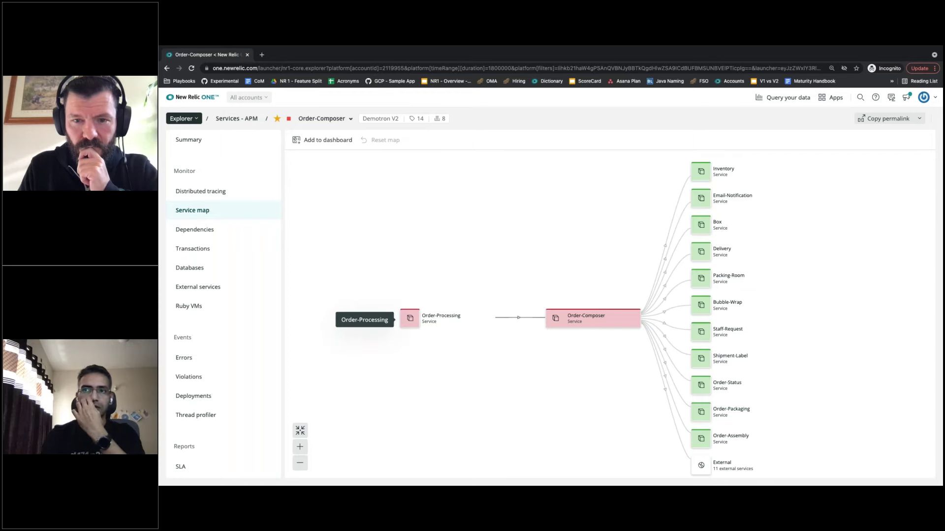
left_click(410, 319)
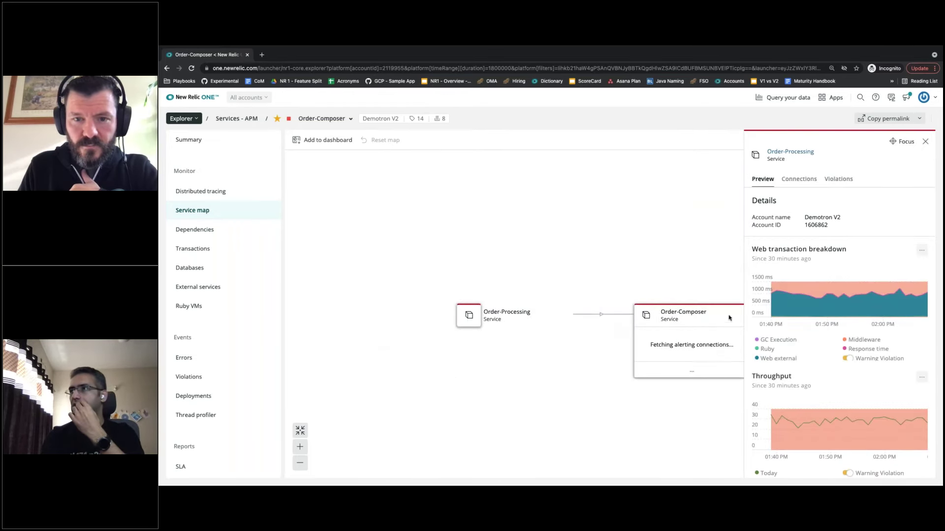
left_click(925, 143)
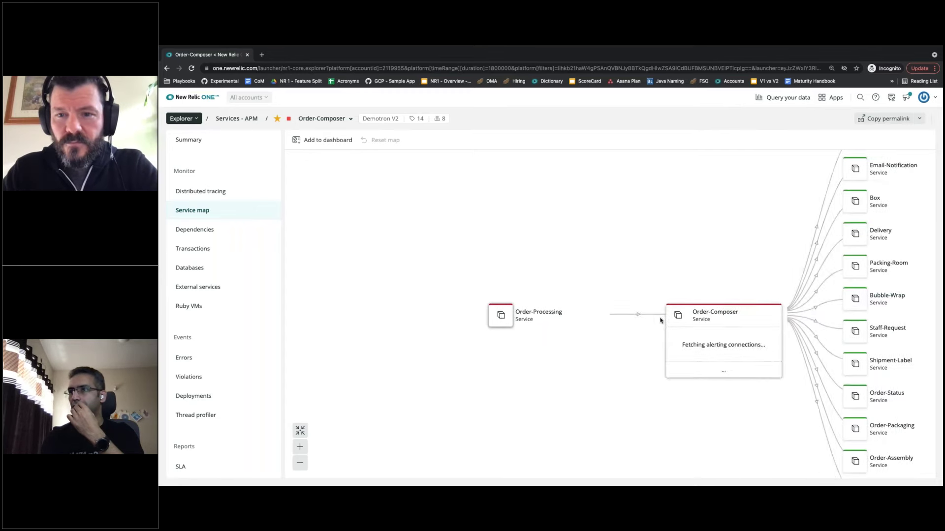
Examine Order-Composer's full service map, from Order-Processing to the downstream and external services it calls
left_click_drag(751, 356, 620, 353)
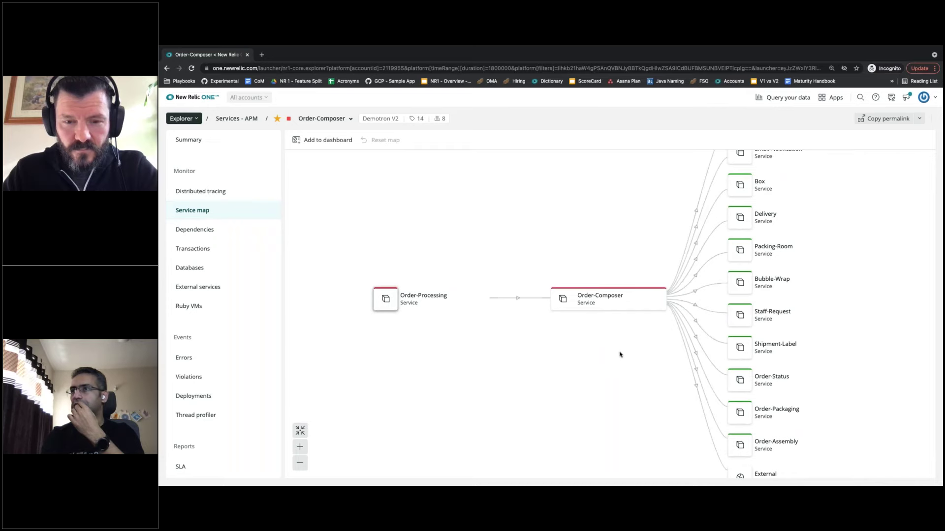
scroll(620, 356, "down", 1)
mouse_move(774, 192)
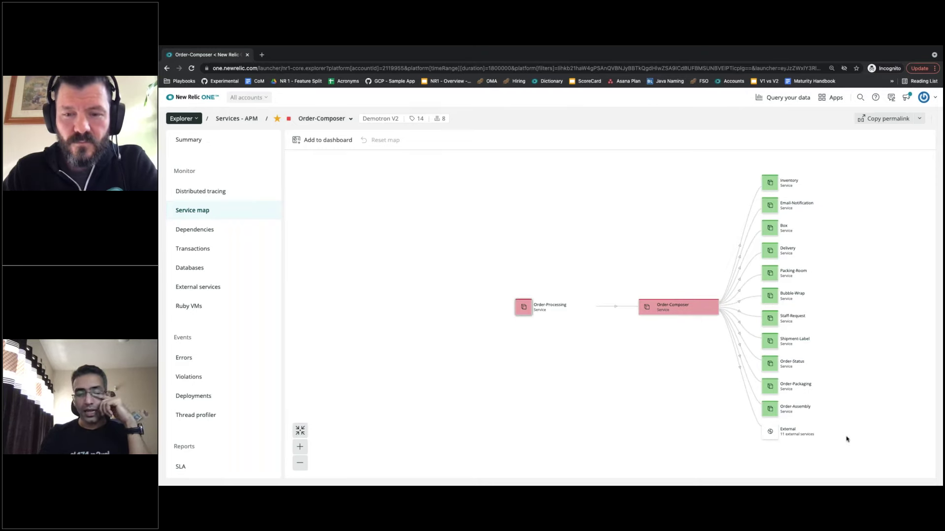
left_click_drag(530, 396, 459, 399)
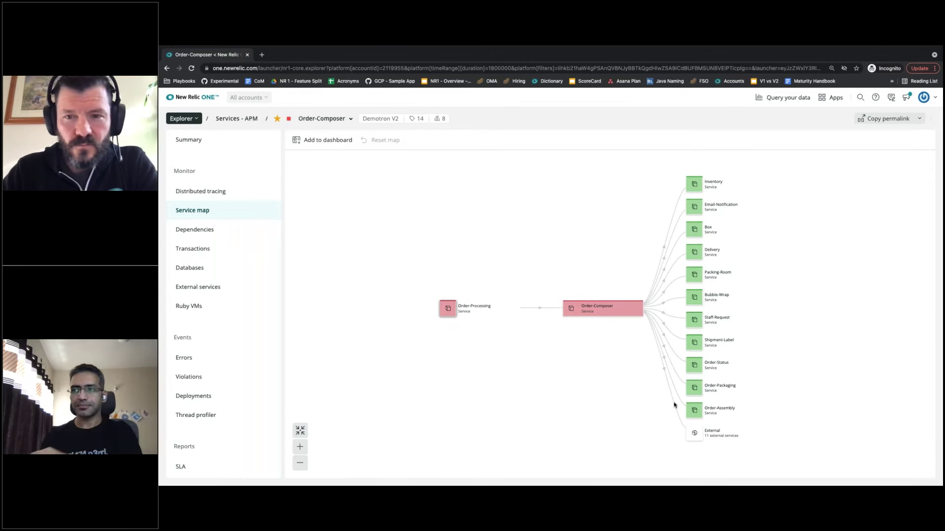
left_click_drag(633, 388, 617, 390)
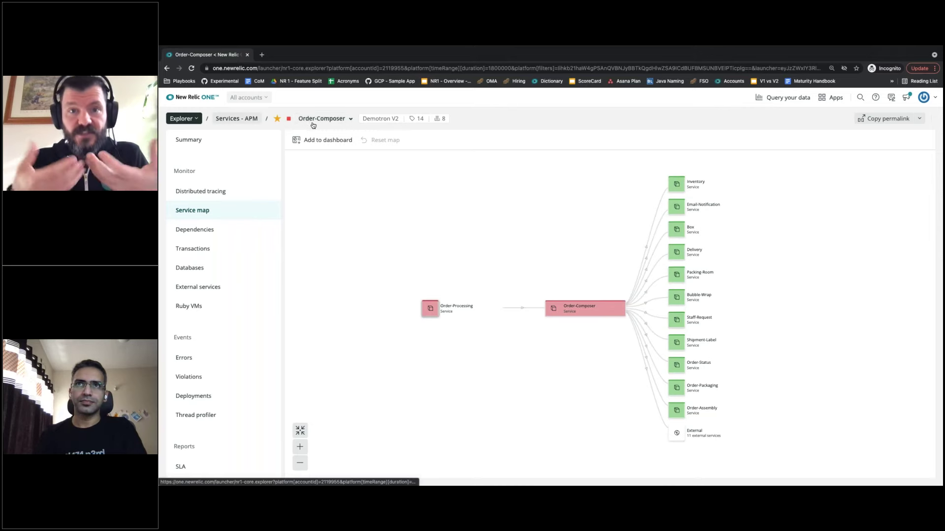
Return from Order-Composer's service map to the standalone Lookout application
left_click(196, 121)
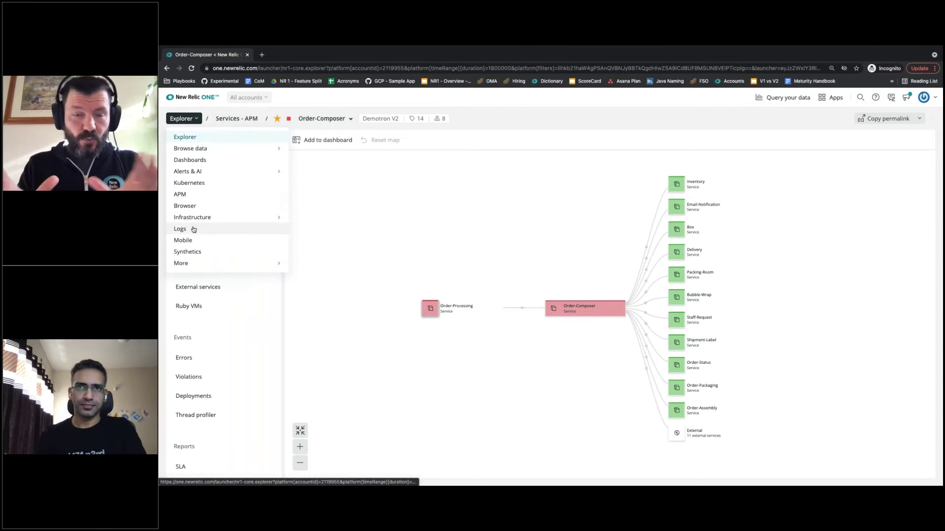
mouse_move(206, 266)
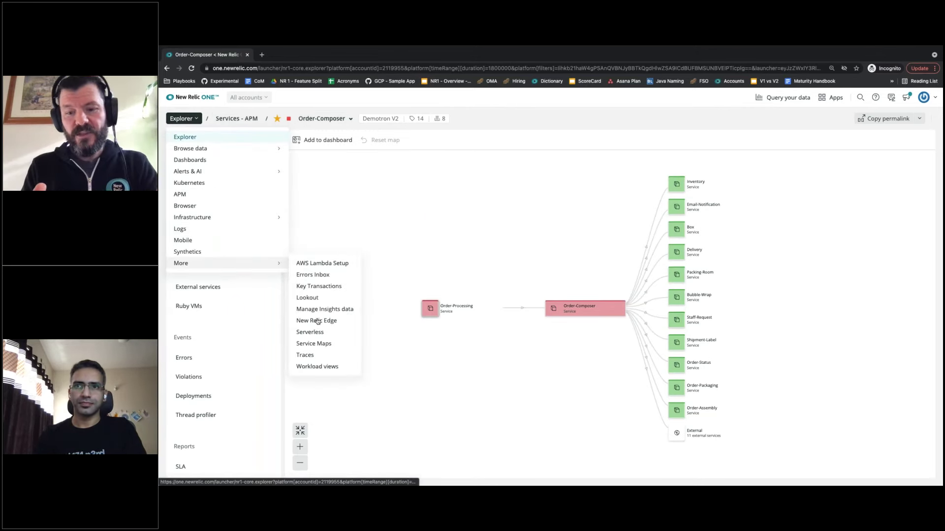
left_click(315, 299)
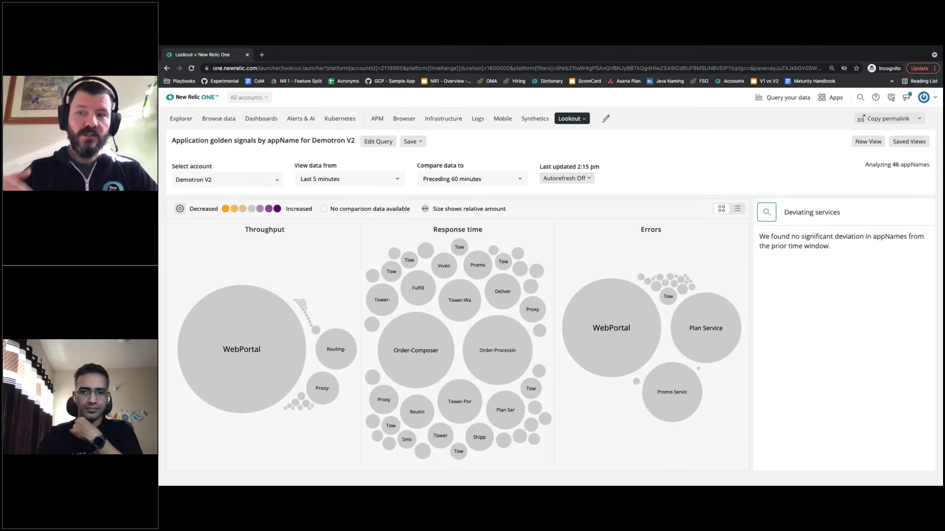
Compare Demotron V2's last 30 minutes with the preceding 30 minutes, then narrow the viewed period to the last 5 minutes
left_click(394, 181)
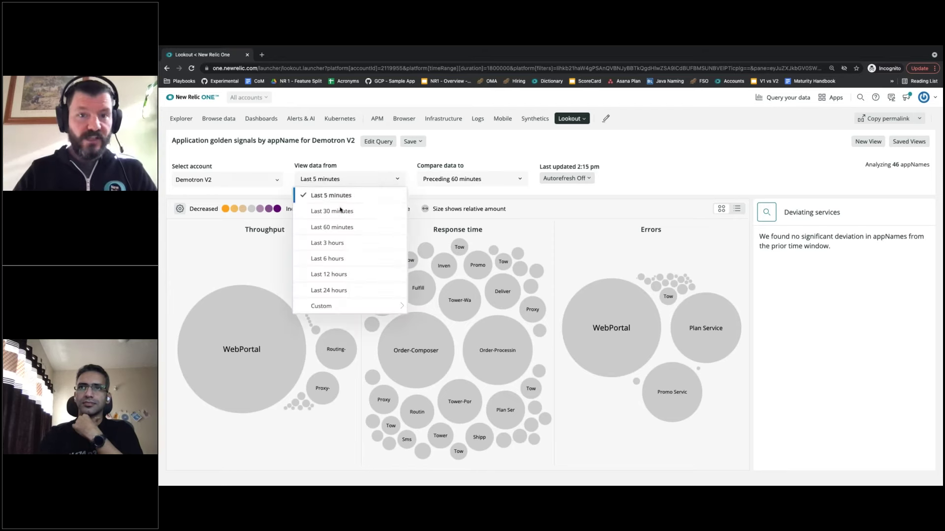
left_click(338, 211)
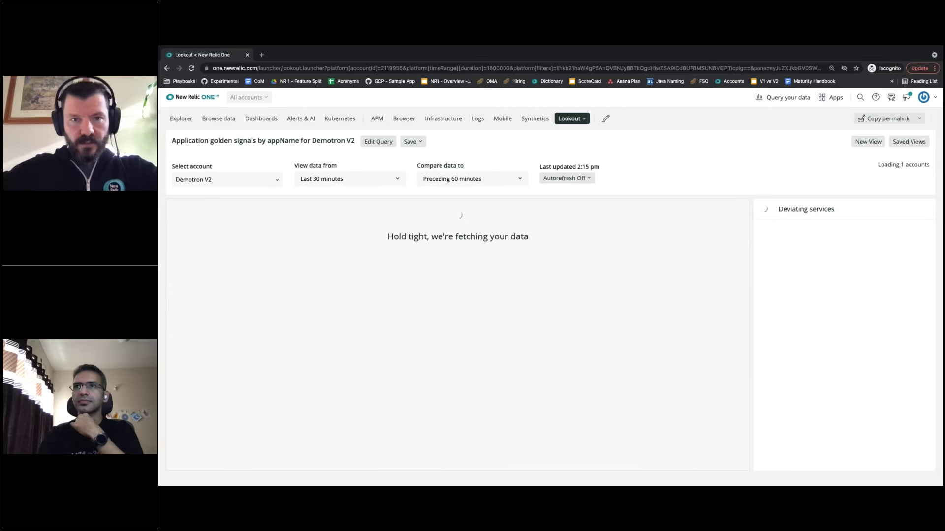
left_click(490, 182)
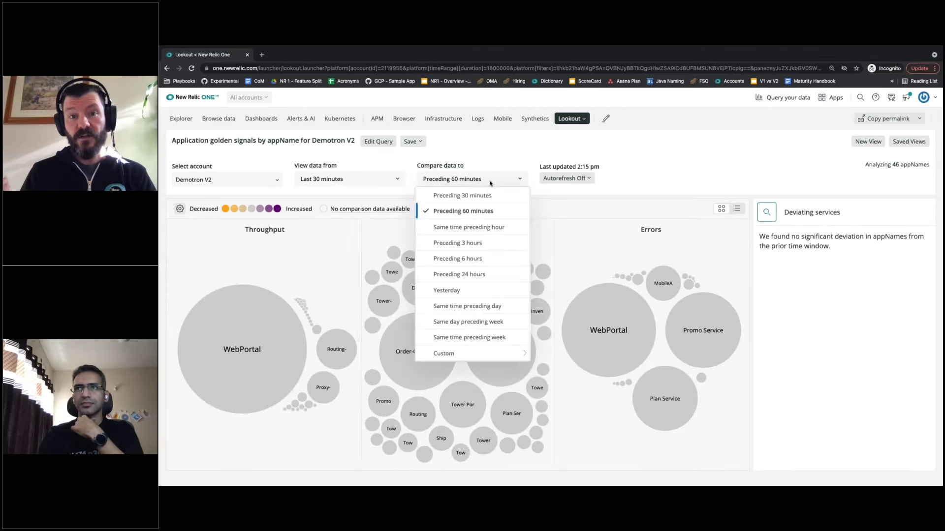
left_click(490, 193)
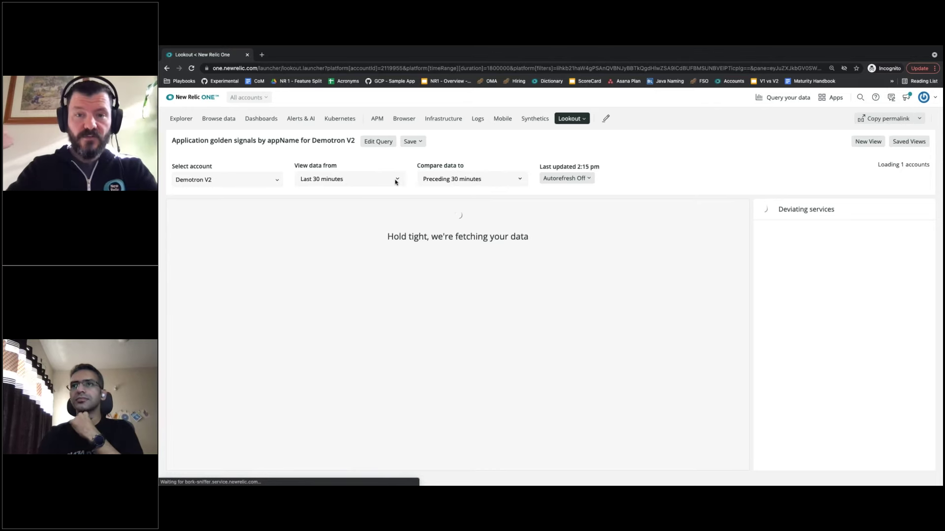
left_click(396, 181)
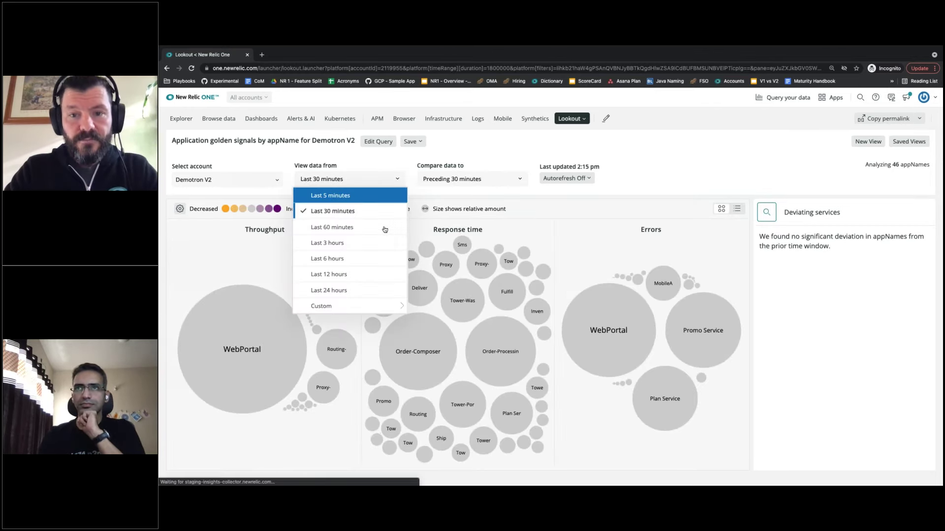
left_click(364, 195)
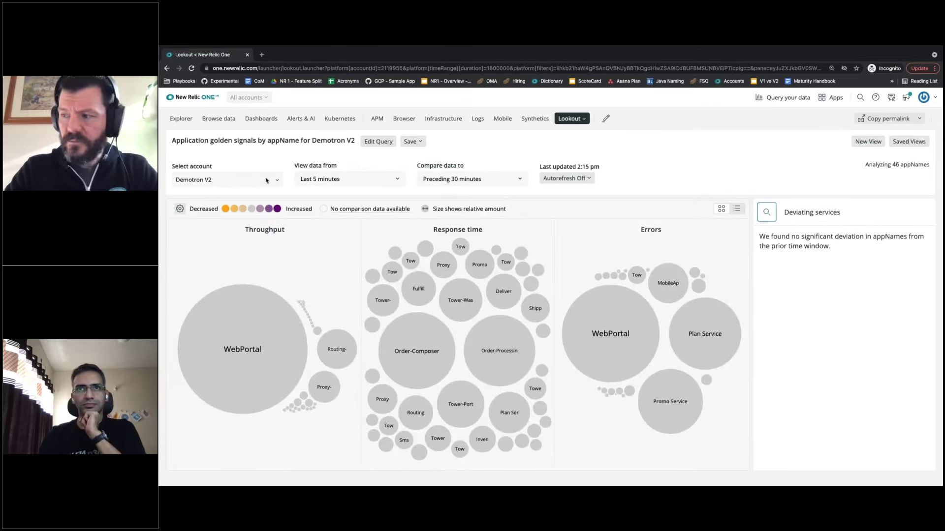
Switch the Lookout account to Demotron Distributed Tracing, followed by Demotron Rotate
left_click(266, 180)
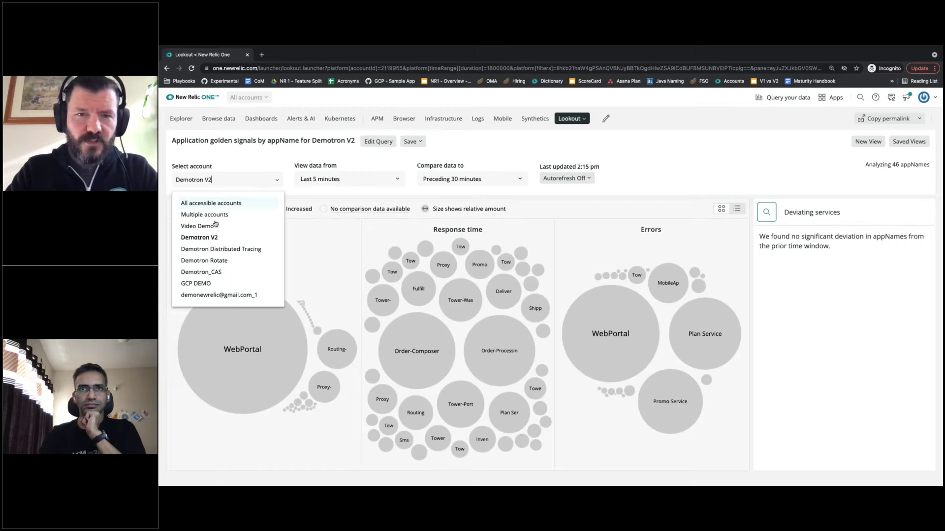
left_click(225, 252)
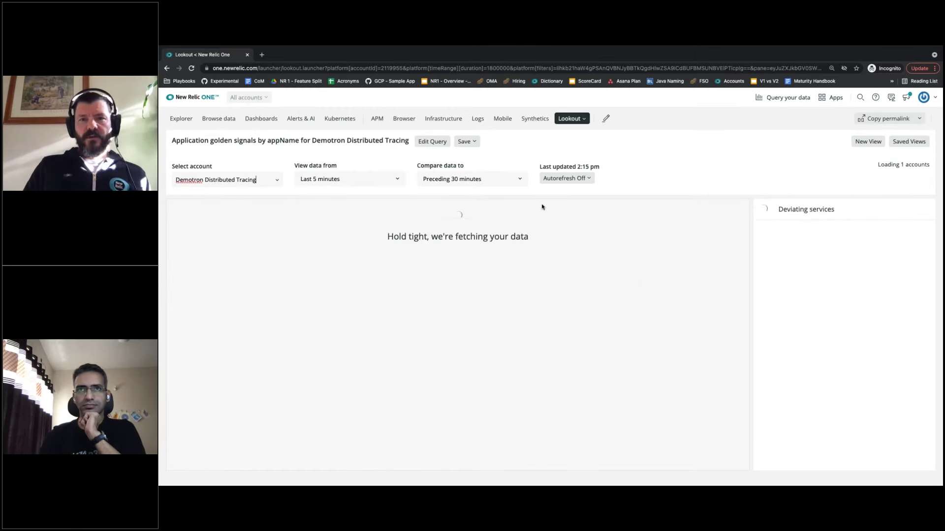
left_click(266, 180)
key("Return")
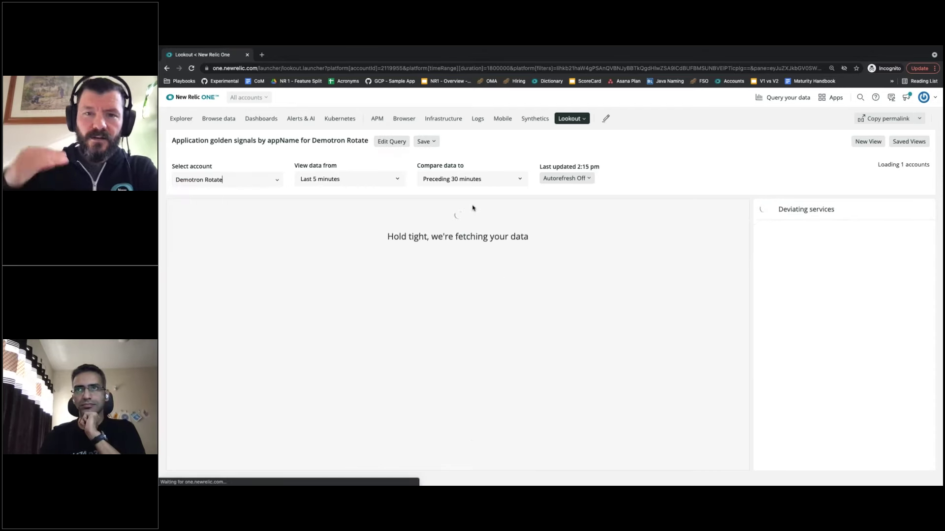
View Demotron Rotate's last 30 minutes and compare them with the preceding 60 minutes, followed by the preceding 6 hours
left_click(398, 180)
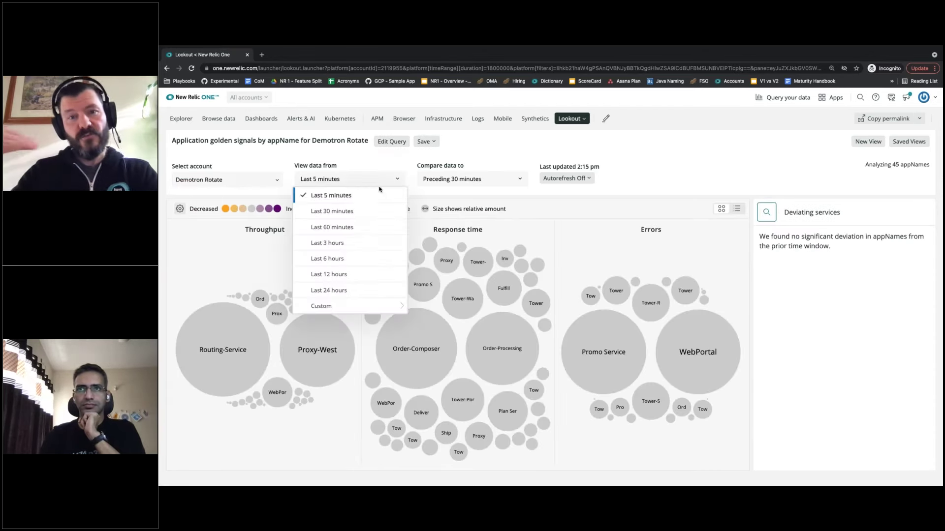
left_click(348, 212)
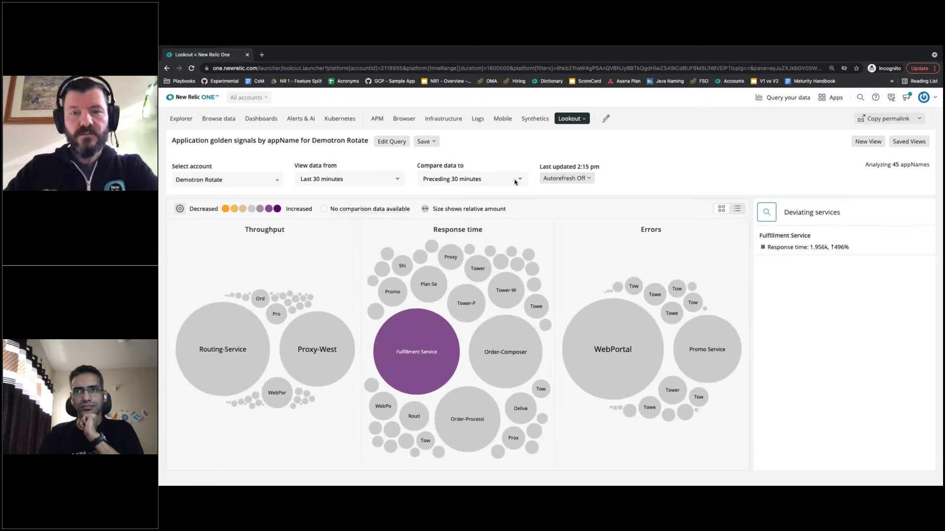
left_click(515, 183)
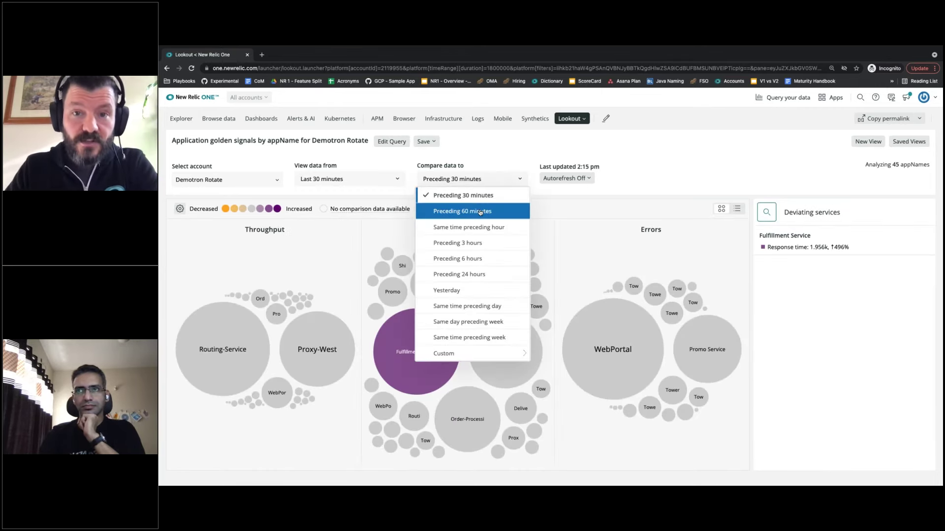
left_click(480, 212)
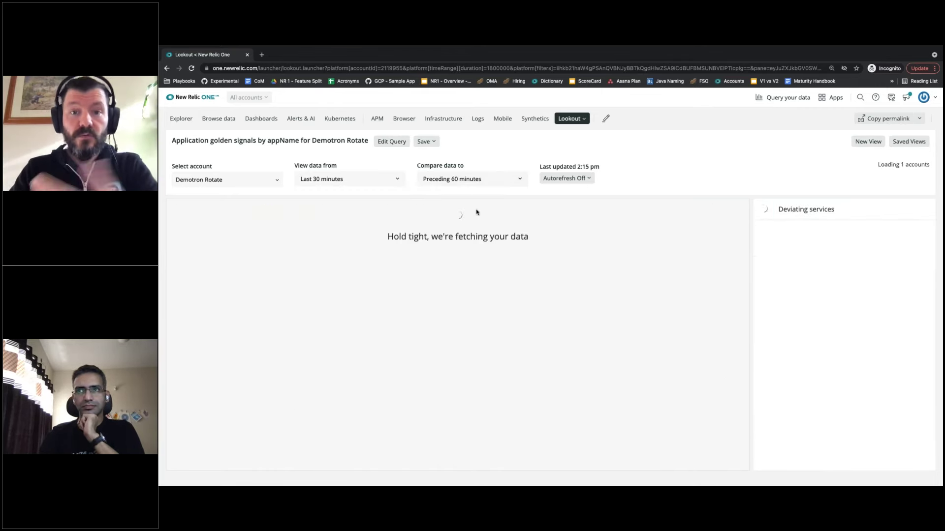
left_click(517, 181)
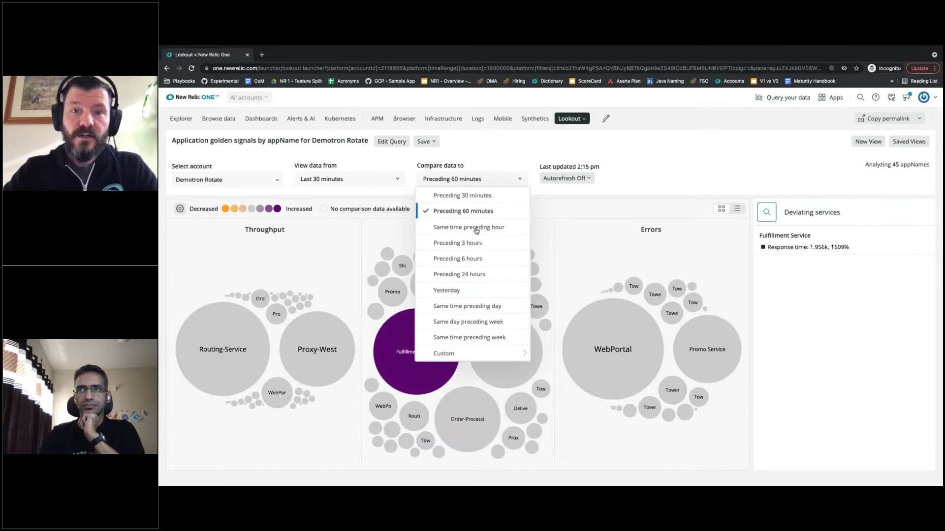
left_click(473, 259)
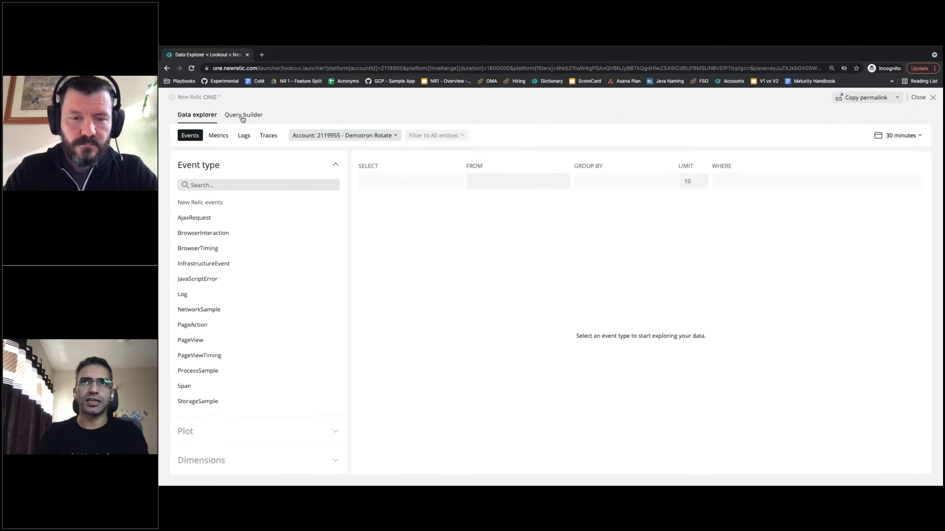
Open the query builder and begin an NRQL query with "SELECT count(*) from Transaction"
left_click(242, 119)
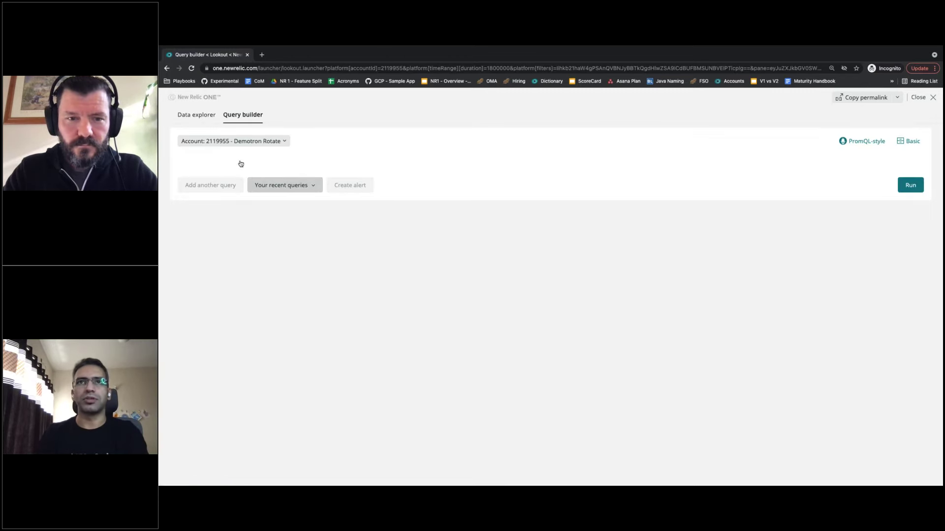
left_click(240, 163)
type("count")
key("Return")
type("*")
key("BackSpace")
key("BackSpace")
key("BackSpace")
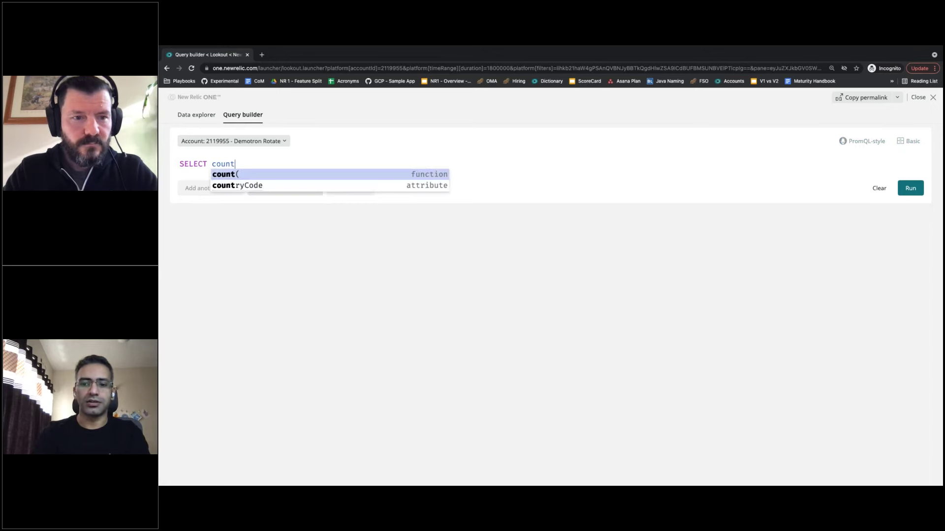
key("Return")
type("*) from Transaction ")
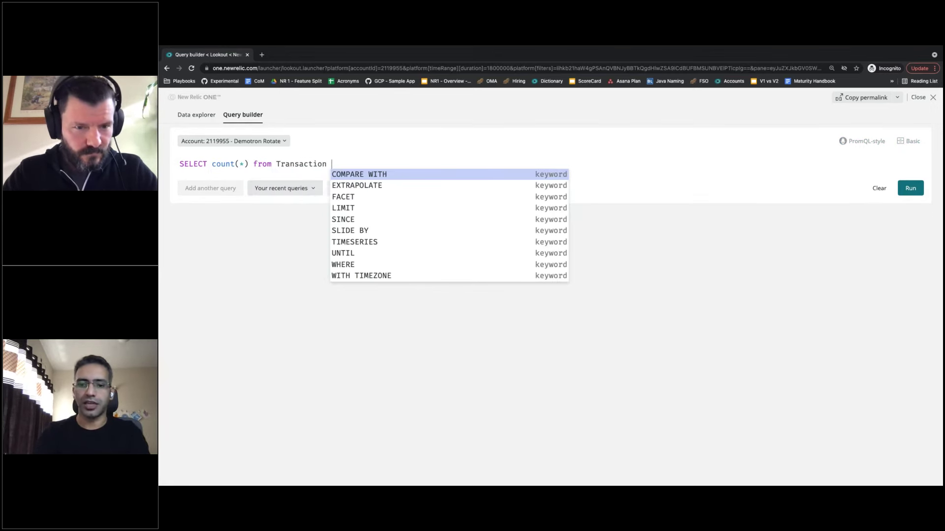
Extend the query with "since last 30 minutes compare with 60 minutes ago" and run it
type("since last ")
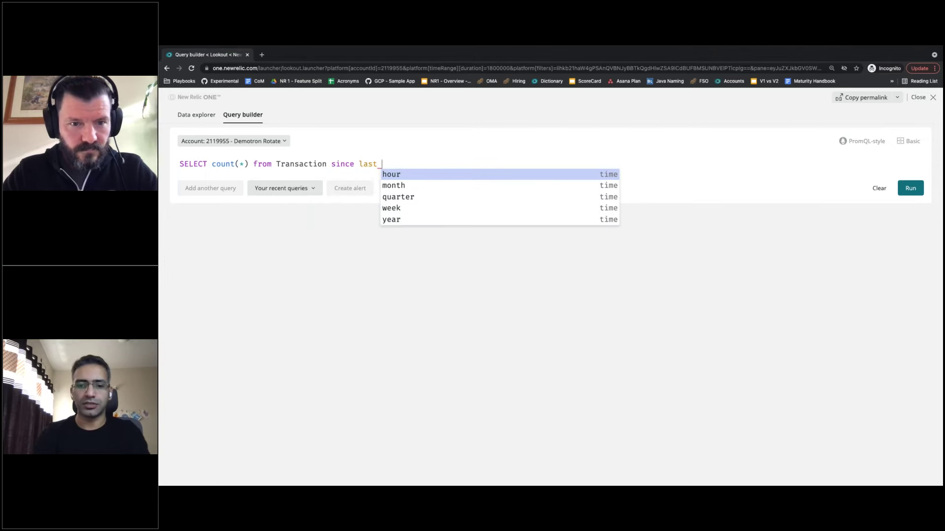
type("30 minut")
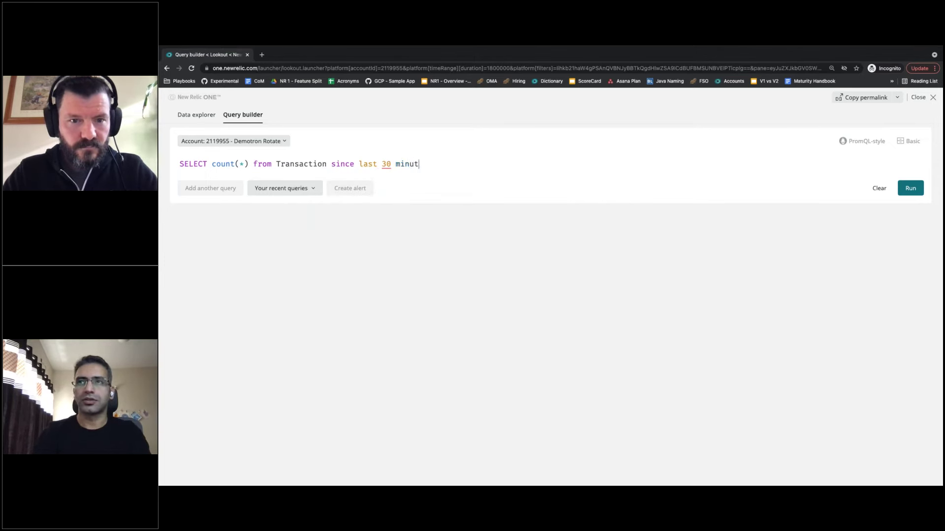
type("es copmp")
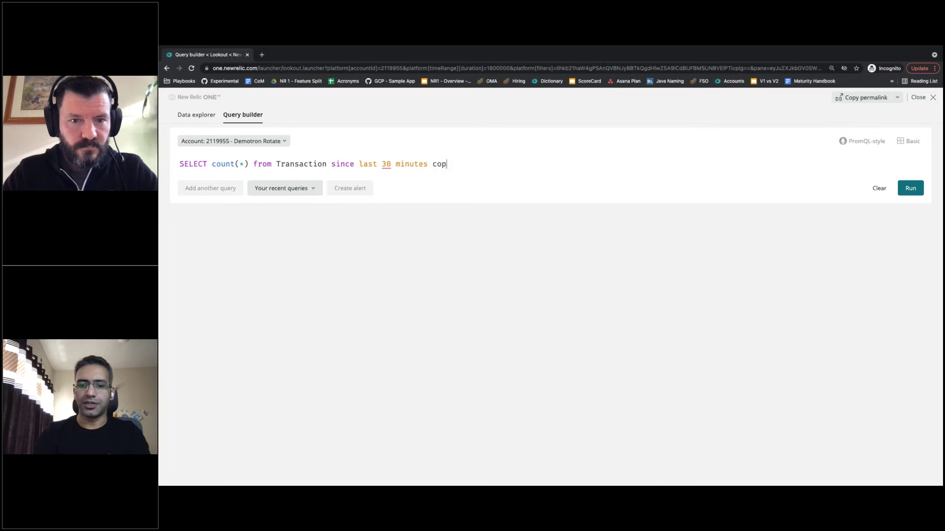
key("BackSpace")
key("BackSpace")
key("BackSpace")
type("mpa")
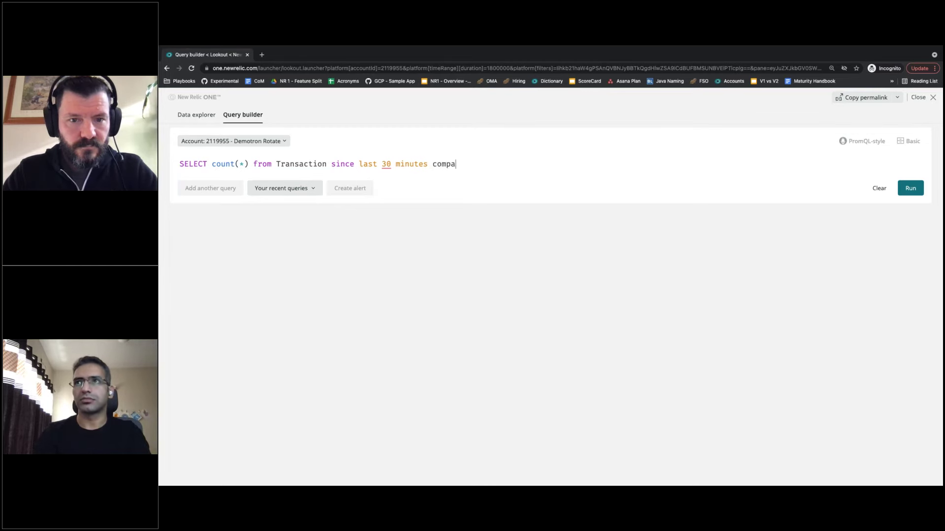
type("re with")
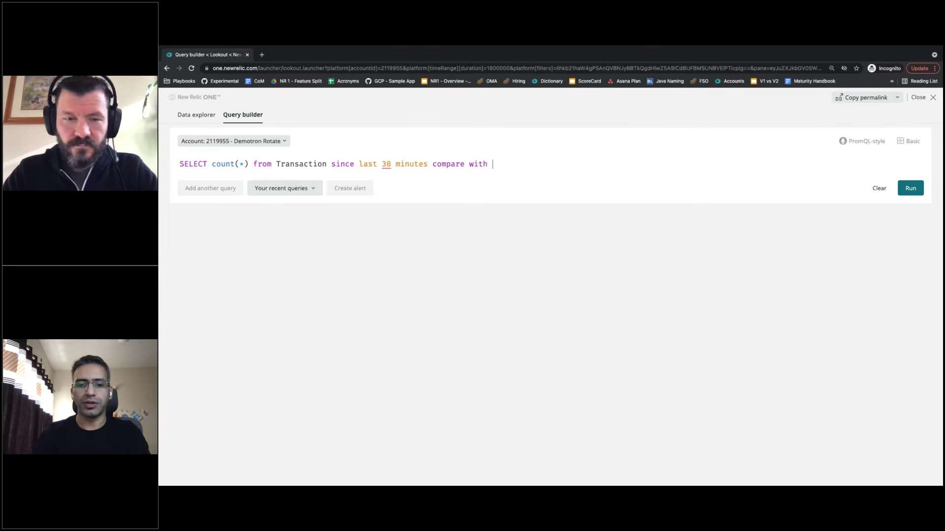
type(" 60 mins ago")
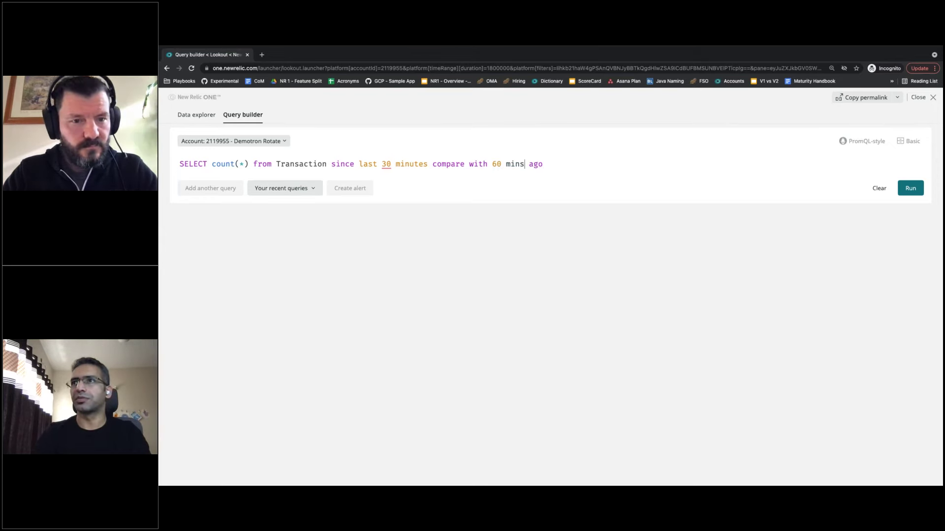
type("ute")
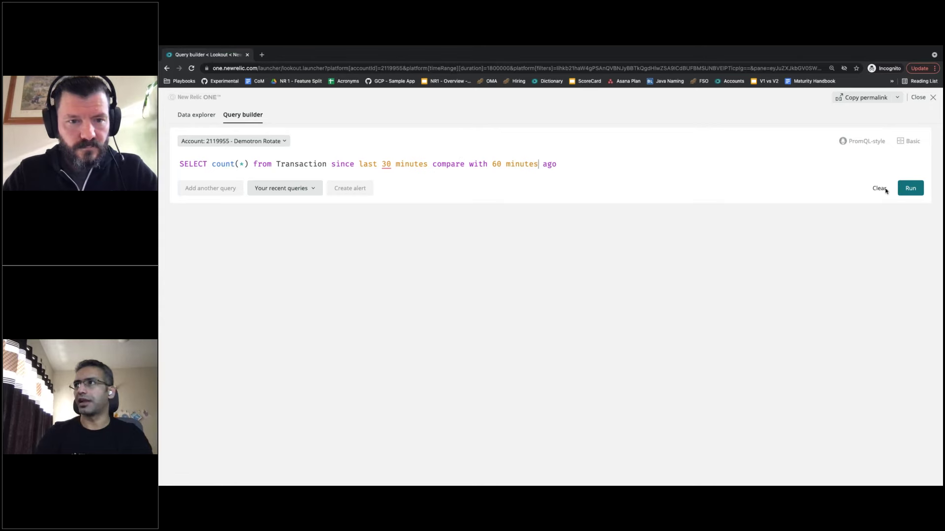
key("Right")
key("super+Return")
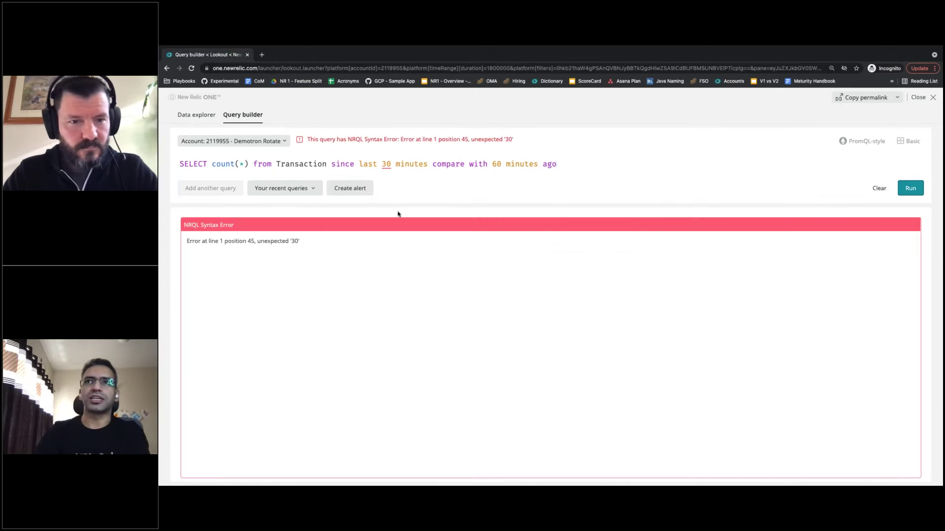
Remove "last" from the query's since clause and run the query again
left_click(378, 165)
key("alt+BackSpace")
key("BackSpace")
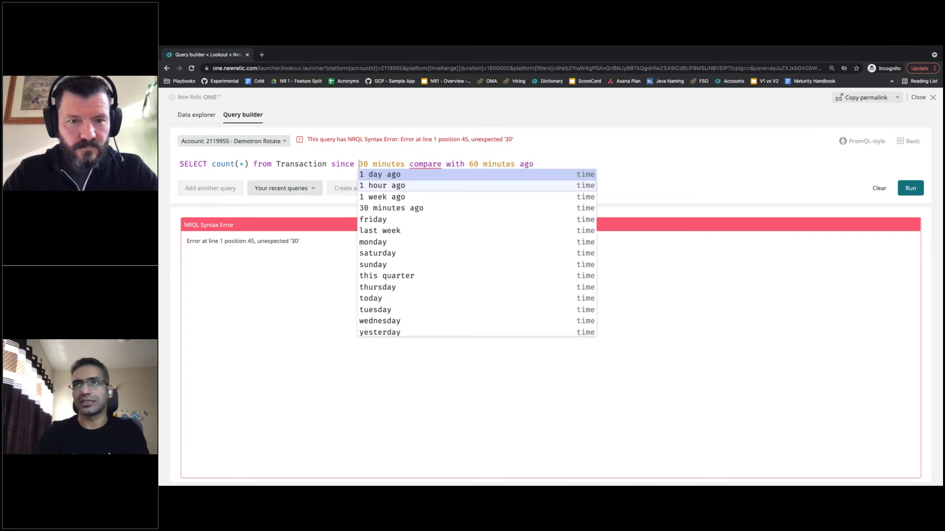
key("Escape")
left_click(918, 189)
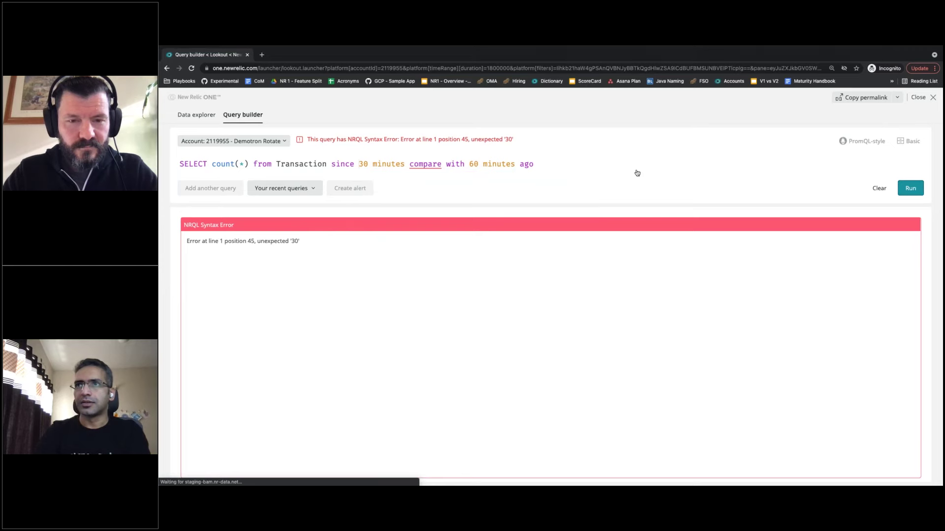
Rewrite the query's time clauses as "since 30 minutes ago COMPARE WITH 60 minutes ago" and run it
double_click(434, 166)
key("BackSpace")
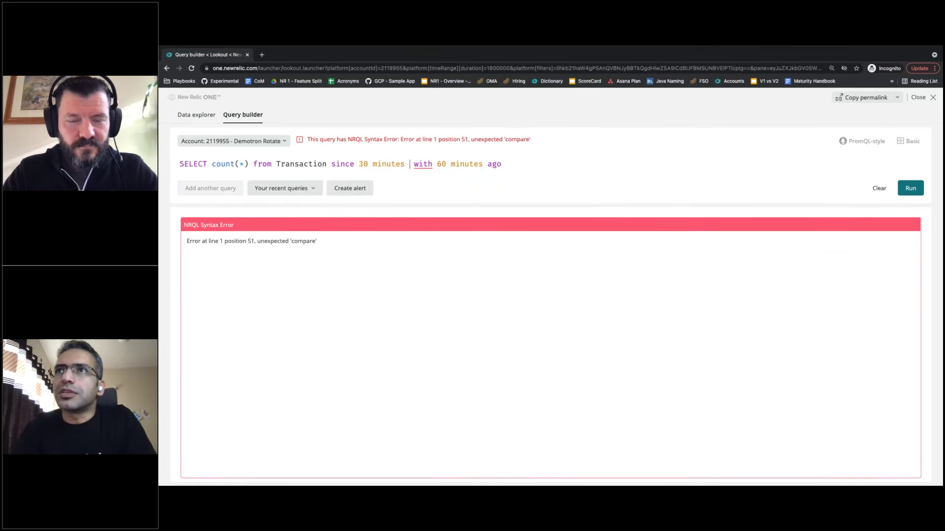
key("Delete")
key("Right")
key("Right")
key("Right")
key("Right")
key("Right")
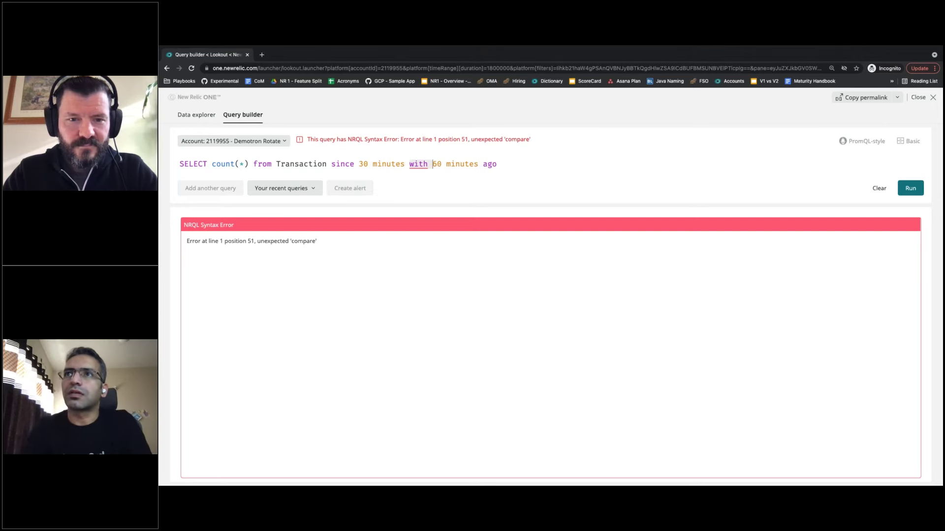
key("BackSpace")
key("BackSpace")
key("BackSpace")
key("BackSpace")
key("BackSpace")
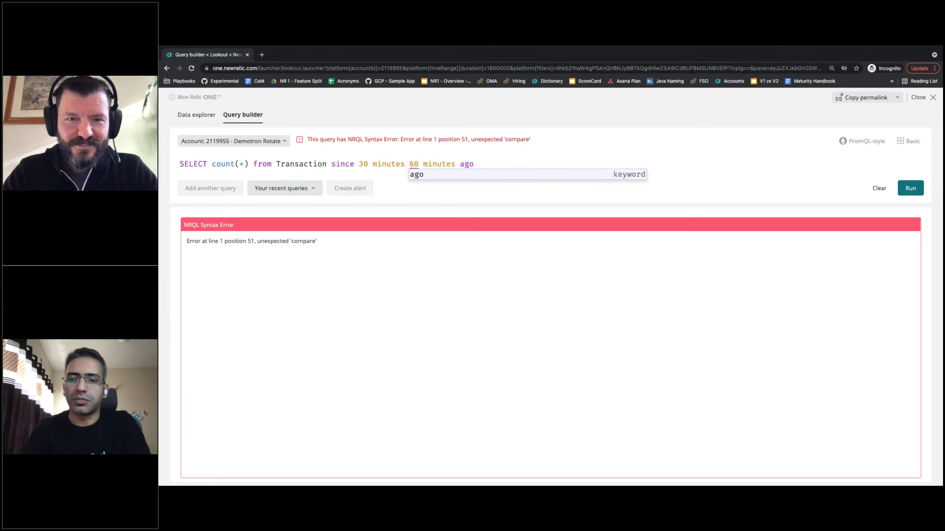
type("ago cp")
key("Tab")
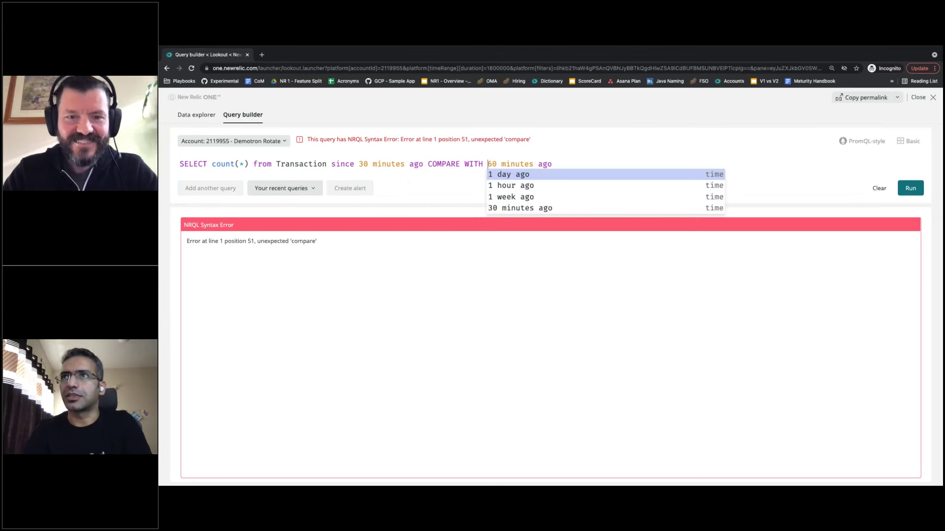
key("ctrl+Return")
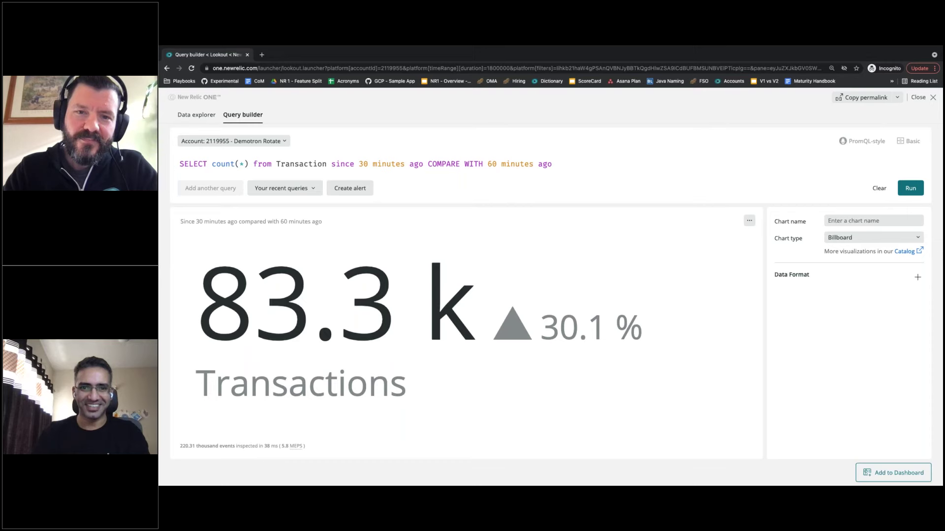
Review the chart types available for the transaction count result, keeping Billboard selected
left_click(563, 164)
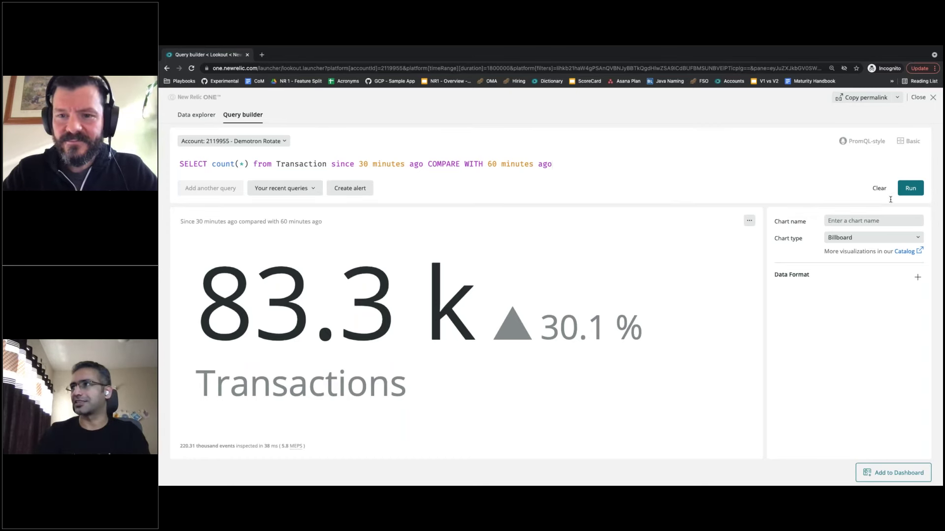
left_click(877, 241)
left_click(888, 242)
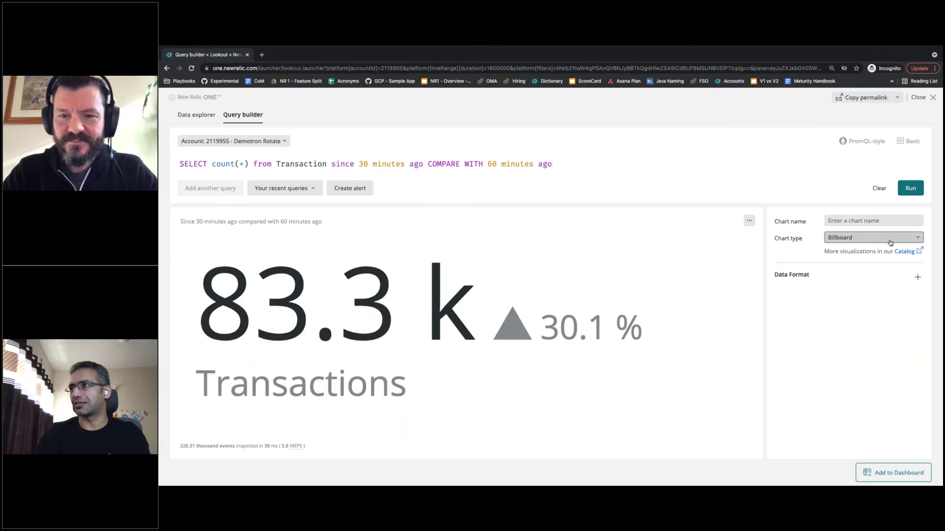
left_click(890, 242)
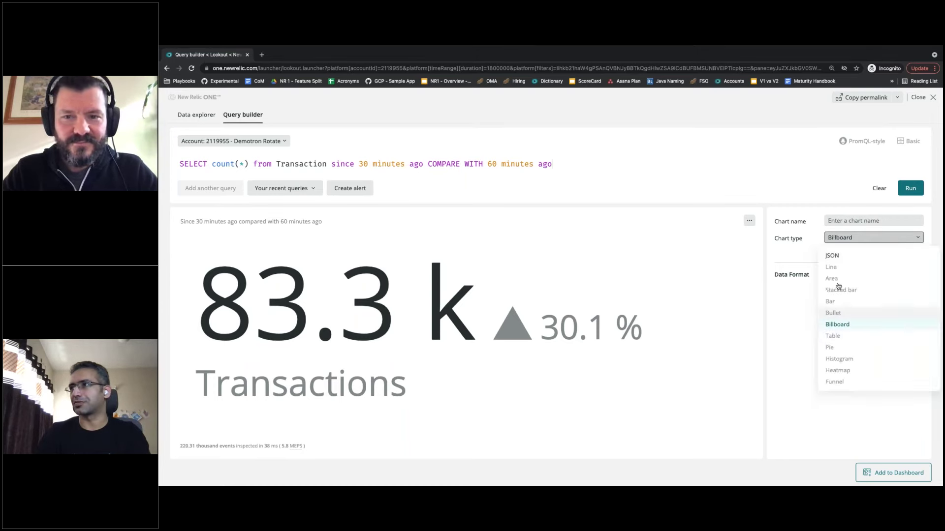
left_click(802, 349)
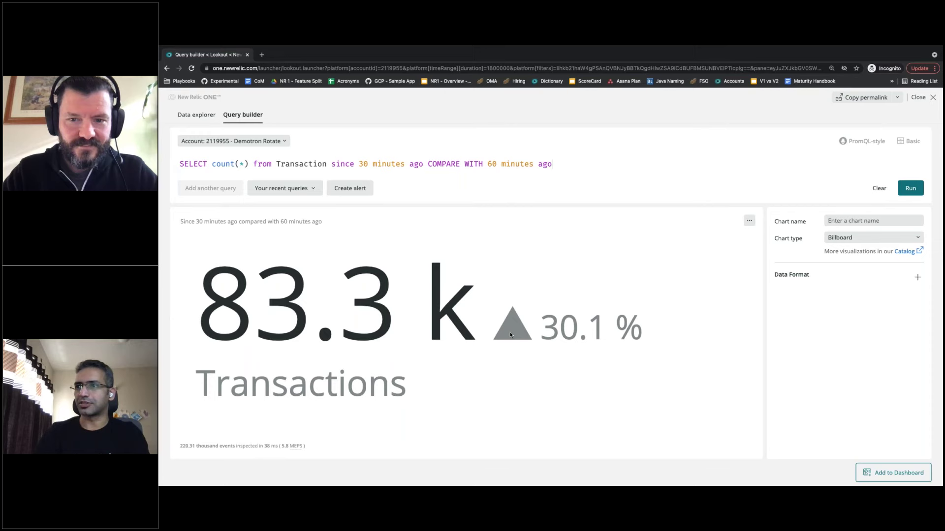
Close the query builder, open the AWS services in Infrastructure, and review the Rotate AWS Integration's list of integrations
left_click(932, 98)
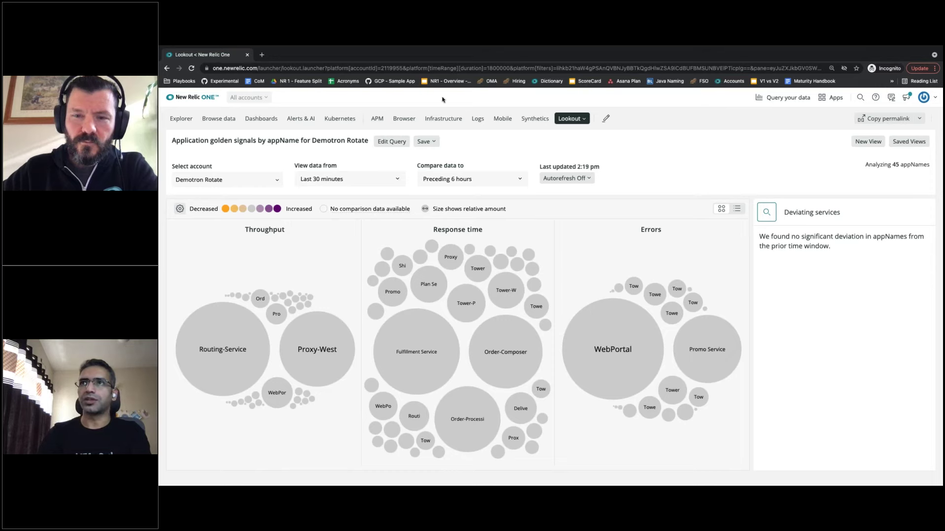
mouse_move(445, 121)
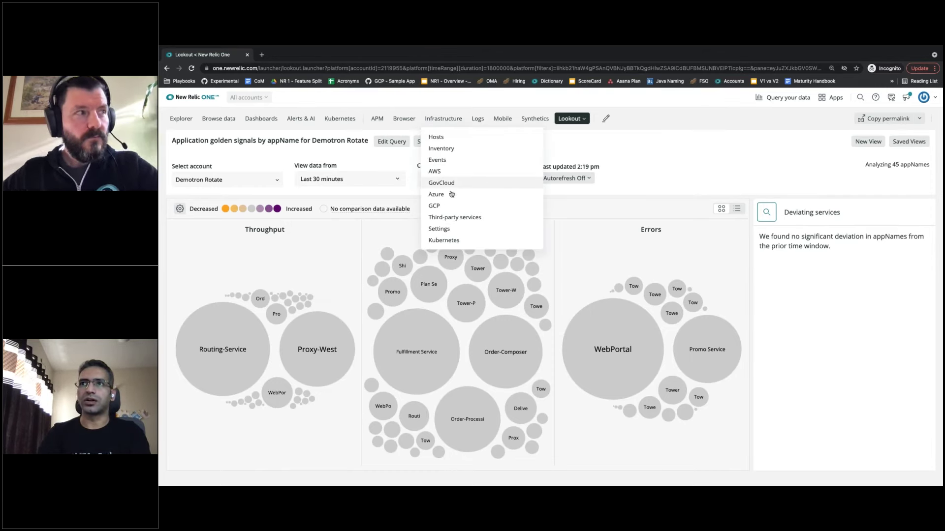
left_click(436, 172)
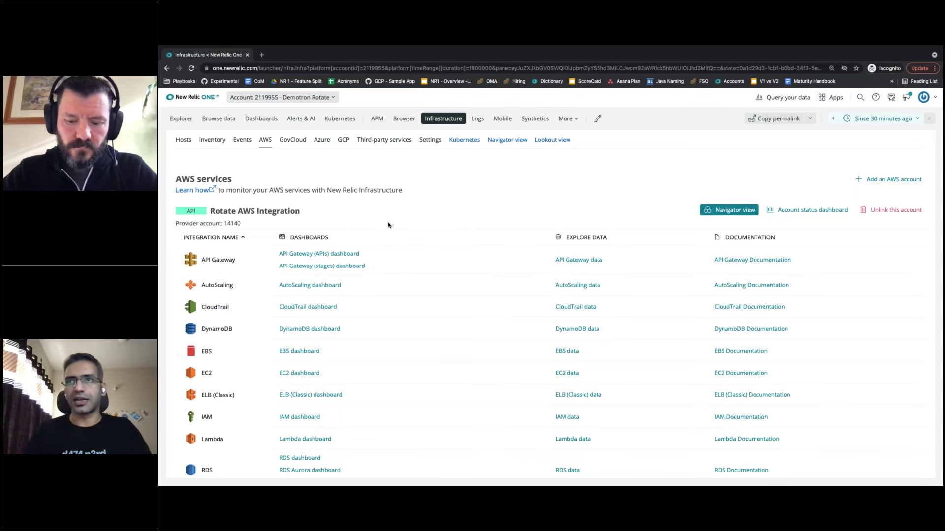
scroll(492, 305, "down", 2)
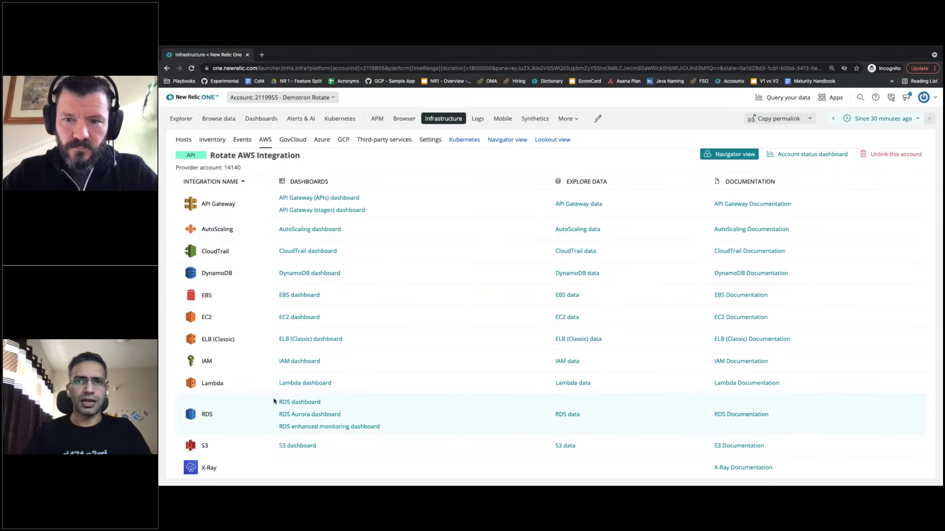
Finish reviewing the AWS integrations list and open the GCP integrations in Infrastructure
scroll(271, 399, "down", 1)
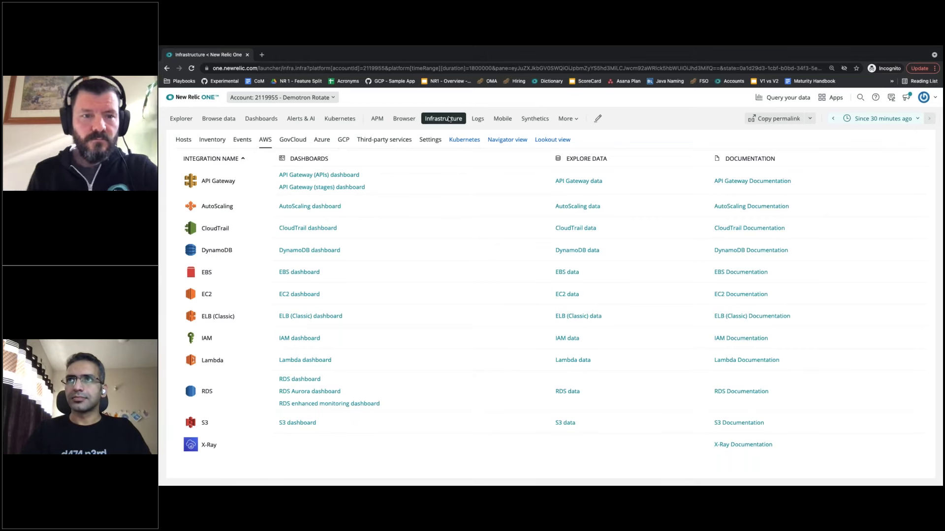
mouse_move(449, 119)
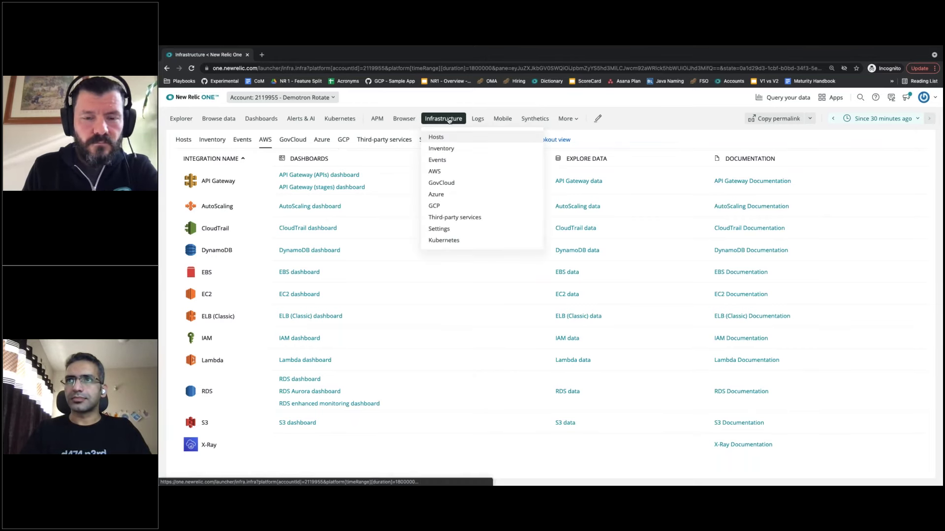
left_click(437, 207)
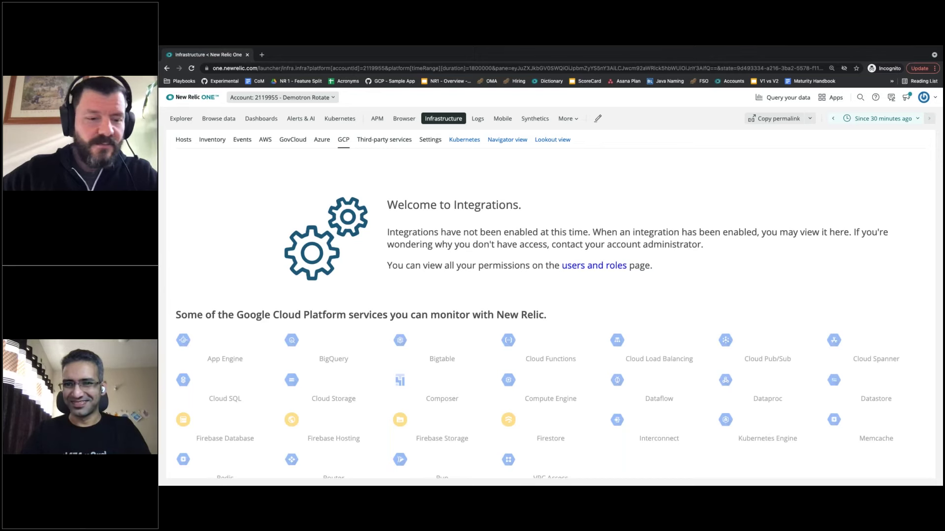
Open Workload views and check the available view modes, keeping Tiles
left_click(569, 120)
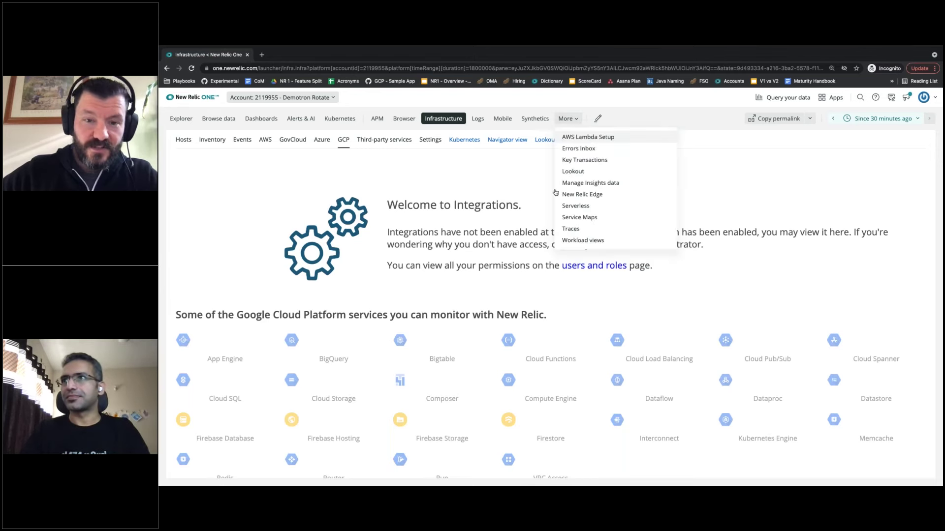
left_click(579, 241)
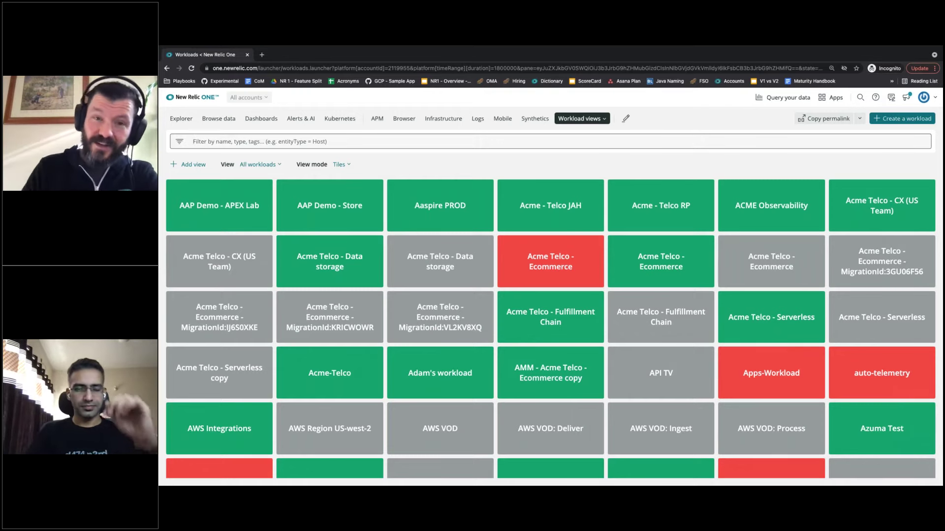
key("super+Tab")
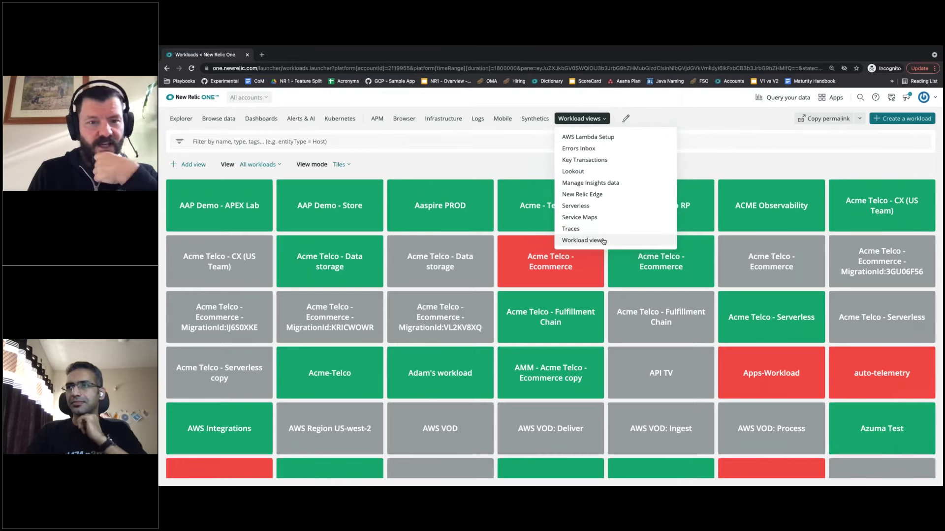
left_click(603, 240)
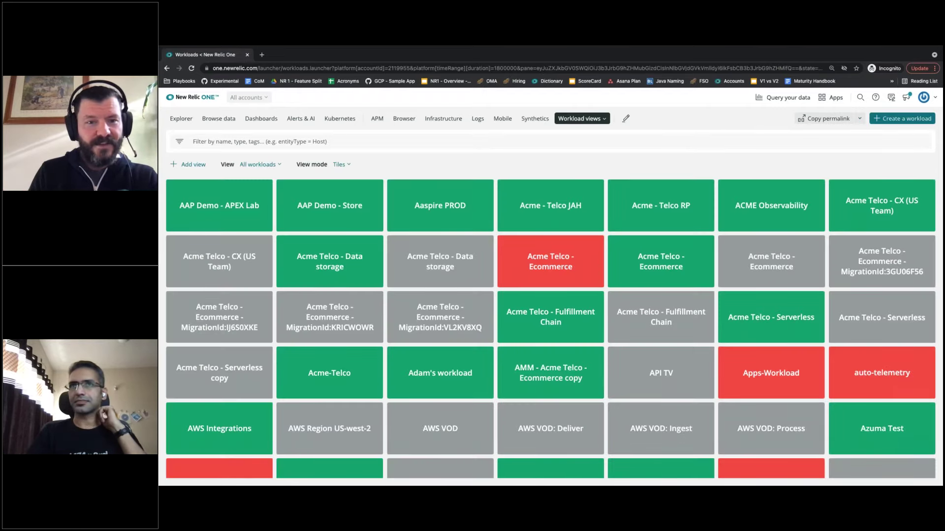
left_click(349, 165)
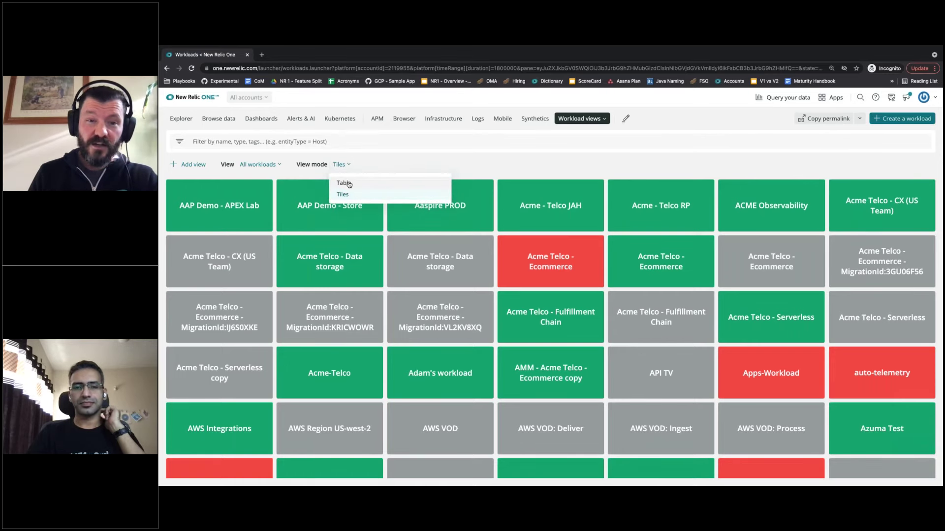
left_click(771, 139)
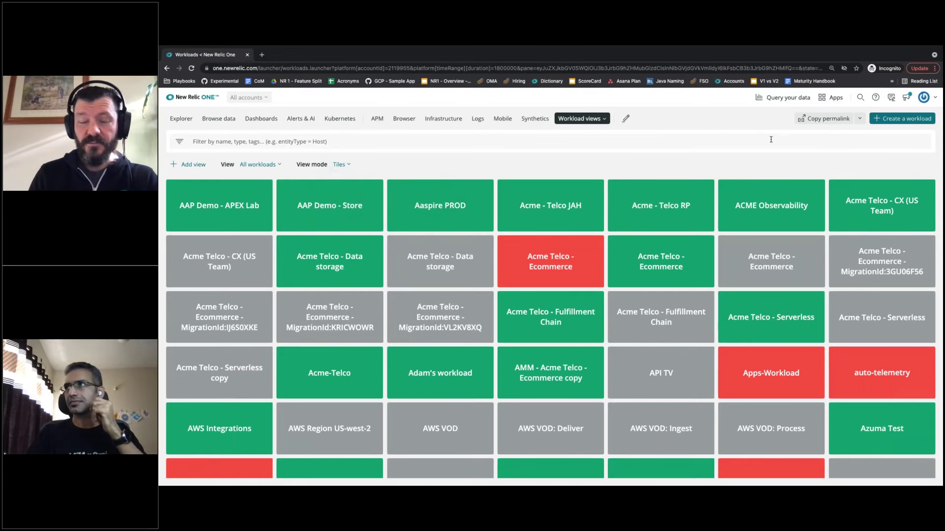
Start creating a workload and name it "NRU - Demo WL"
left_click(916, 123)
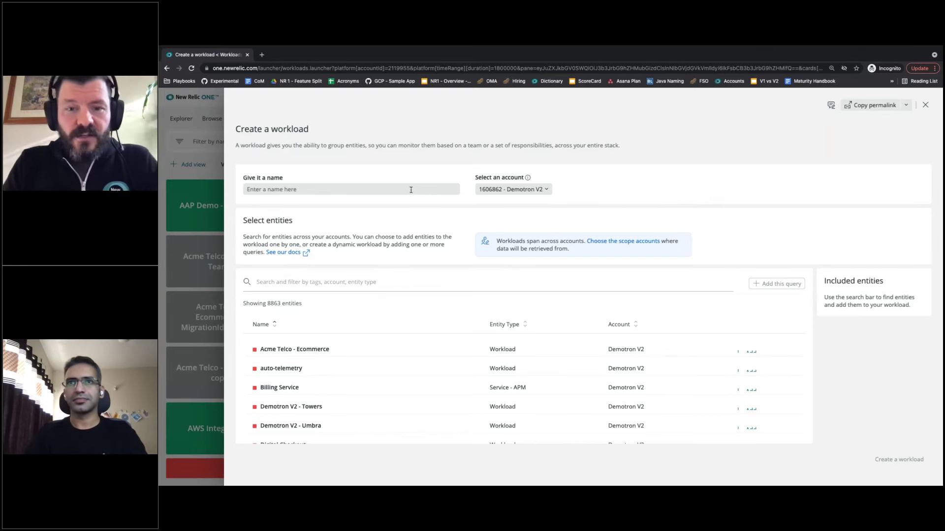
left_click(383, 189)
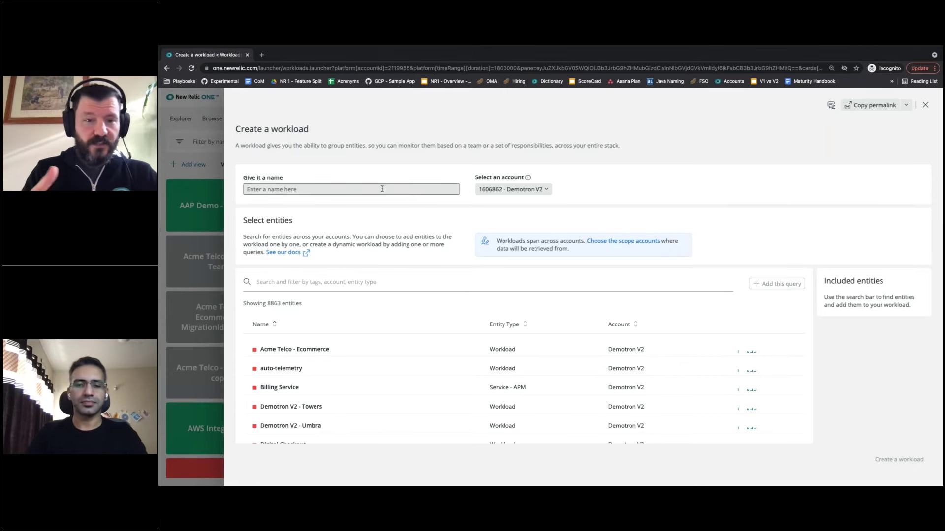
type("NRU")
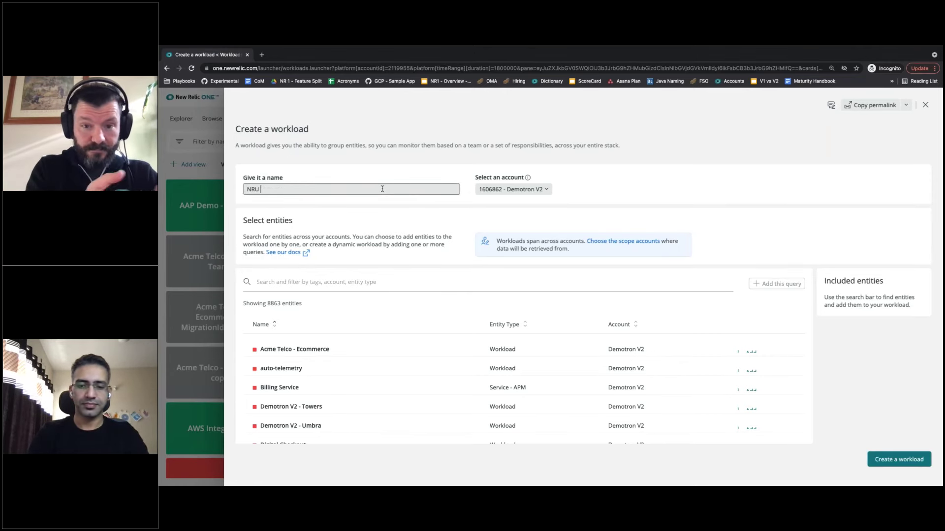
type(" - Demo WL")
left_click(523, 209)
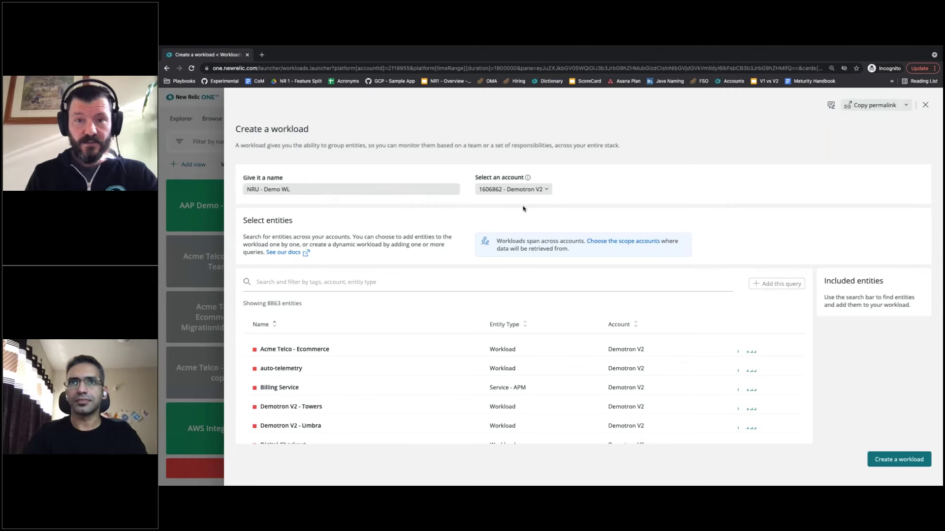
Filter the workload's selectable entities by the Services - APM entity type and browse the list
scroll(376, 378, "down", 4)
scroll(376, 380, "up", 3)
scroll(377, 380, "up", 2)
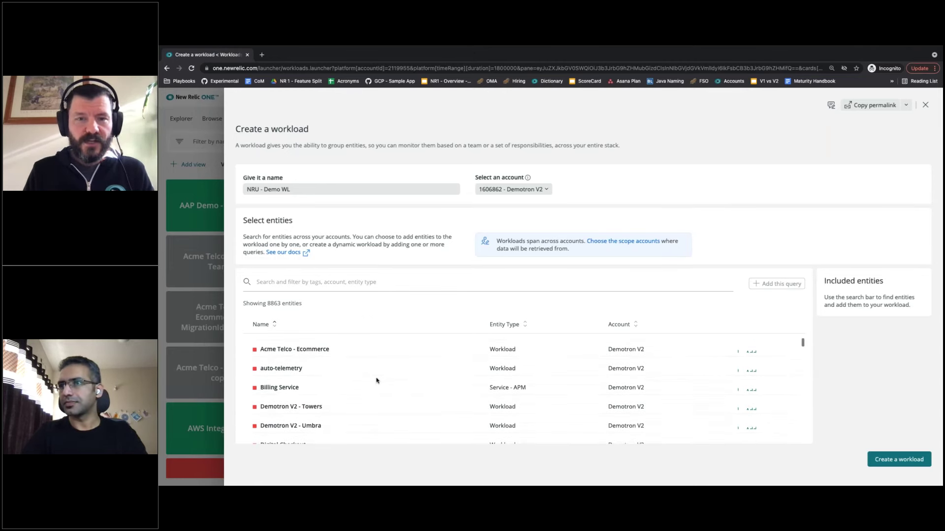
left_click(337, 283)
type("apm")
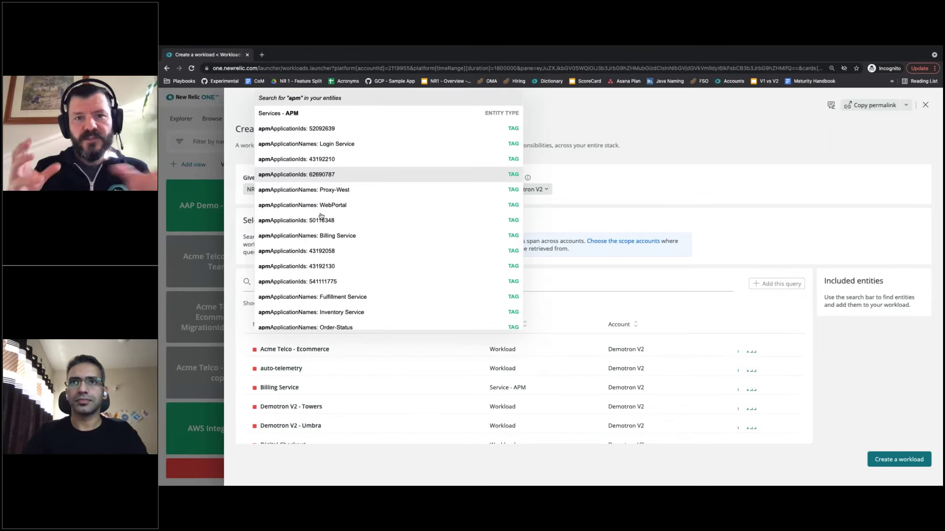
left_click(286, 113)
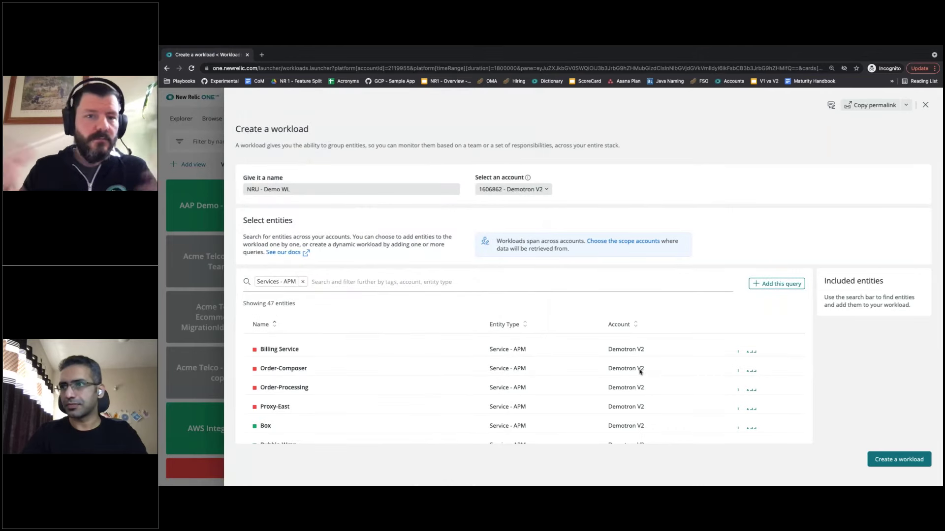
scroll(582, 368, "down", 2)
scroll(581, 368, "down", 2)
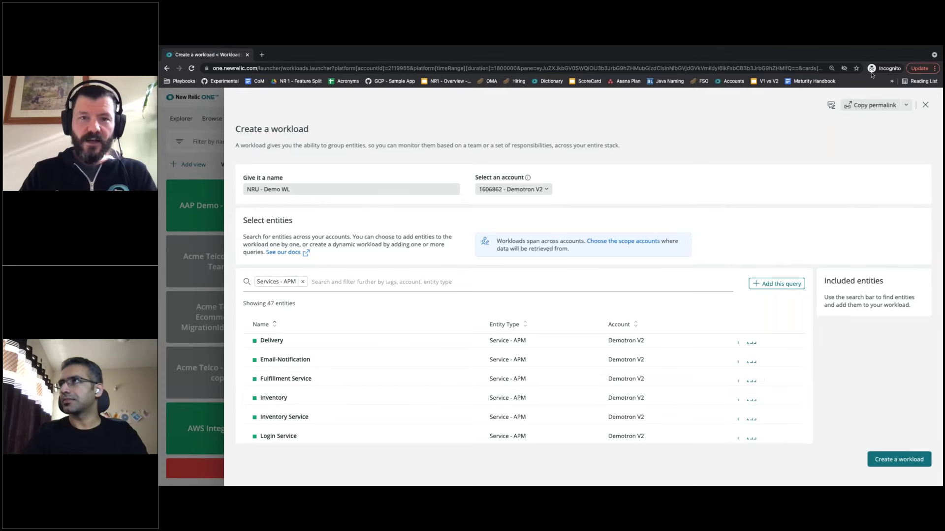
left_click(831, 69)
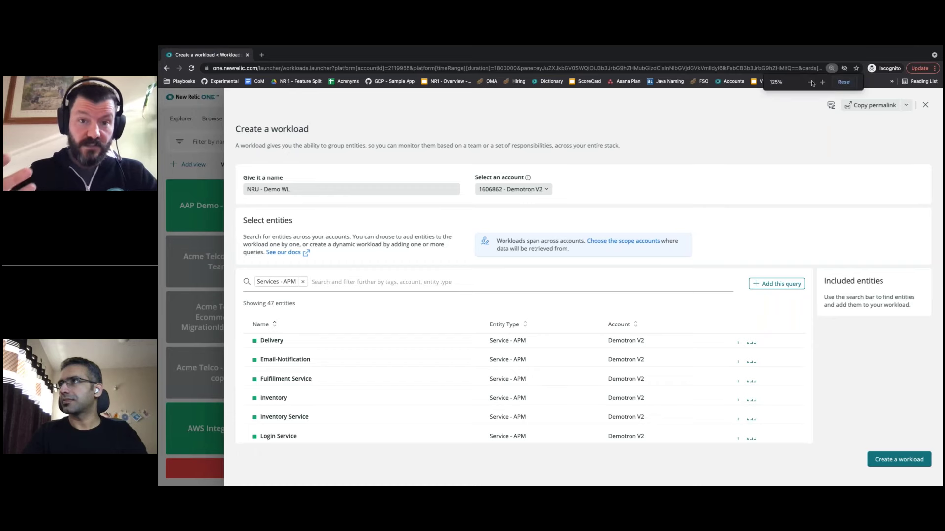
left_click(810, 82)
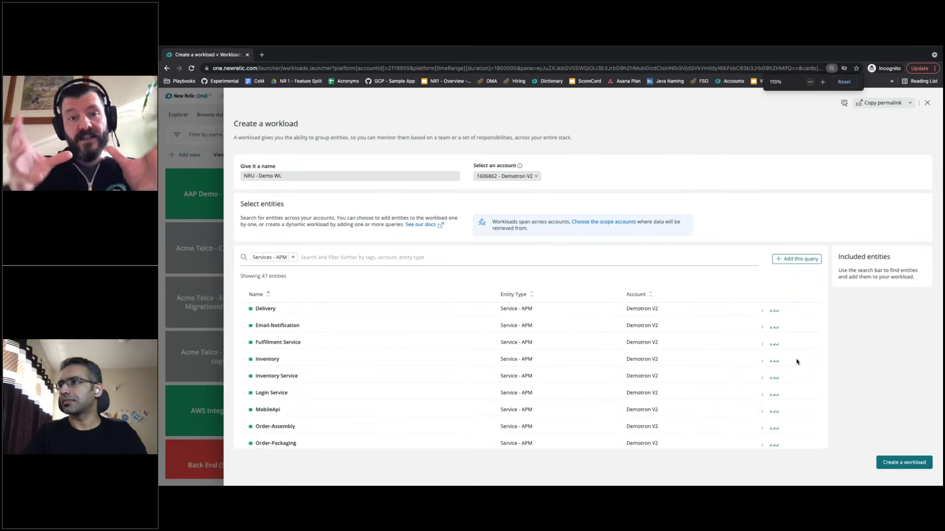
scroll(787, 360, "down", 3)
scroll(787, 361, "up", 2)
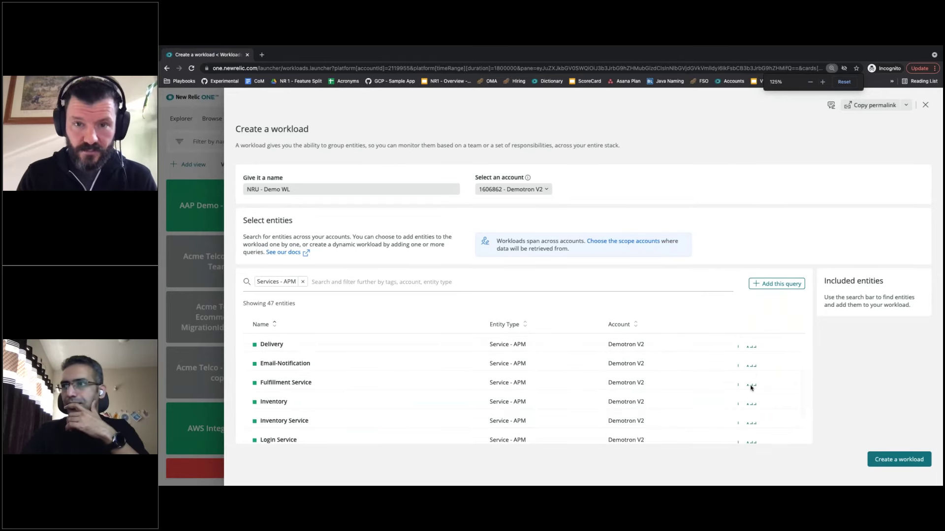
Add the Fulfillment Service, Bubble-Wrap, Proxy-West and Shipment-Label APM services to the workload
left_click(752, 386)
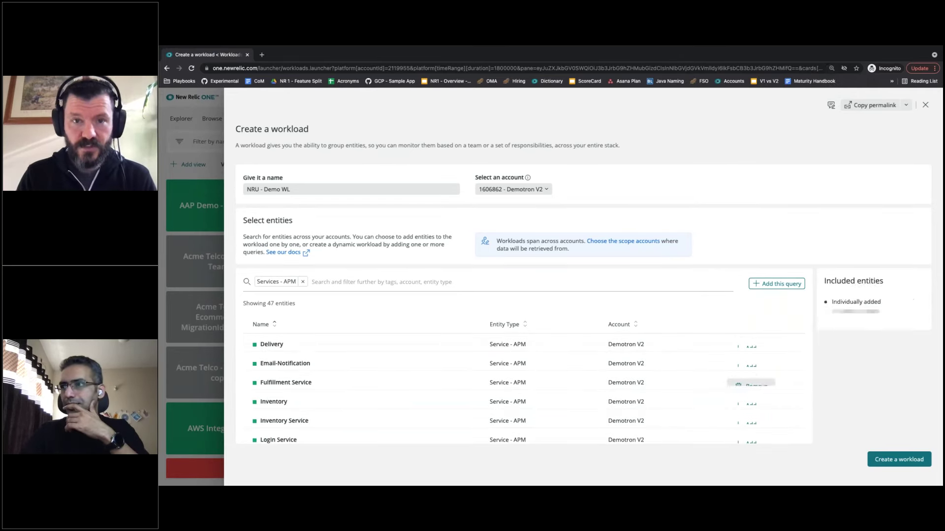
scroll(751, 386, "up", 1)
left_click(751, 366)
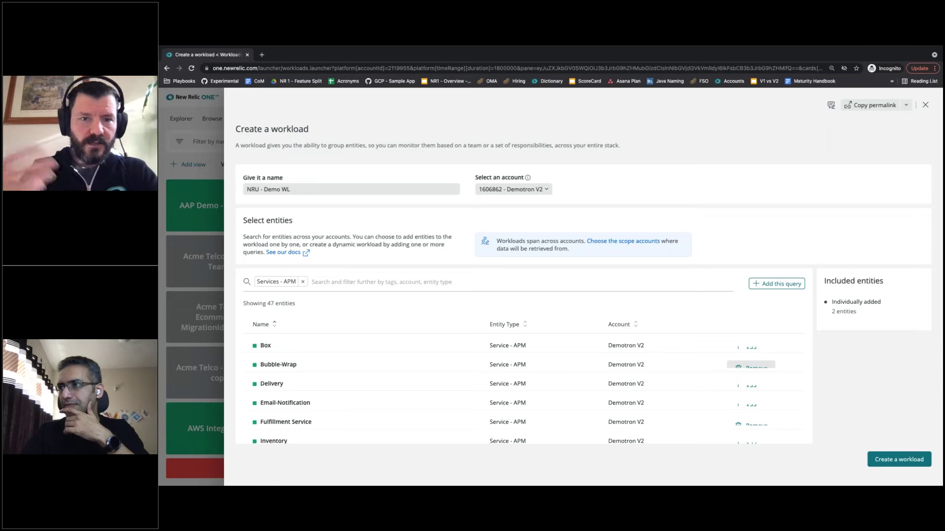
scroll(752, 366, "down", 1)
scroll(752, 379, "down", 4)
left_click(752, 379)
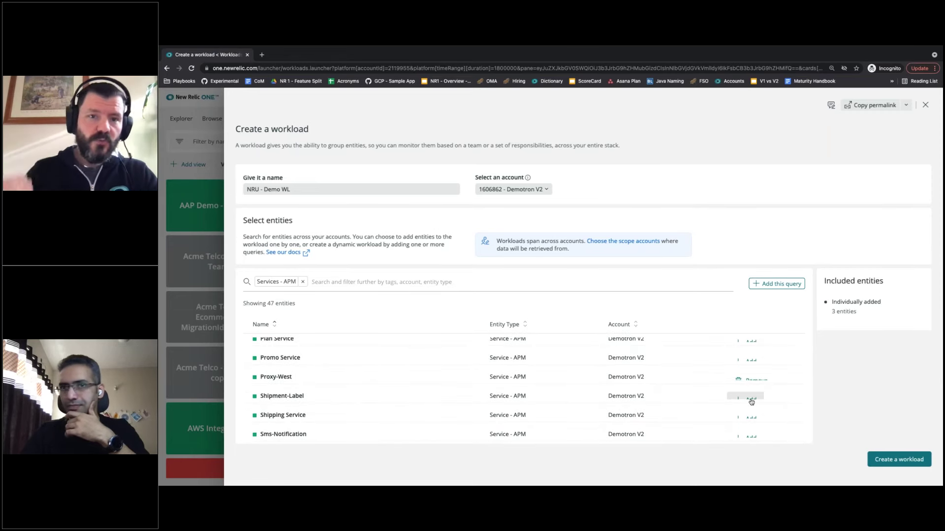
left_click(751, 398)
scroll(750, 403, "down", 1)
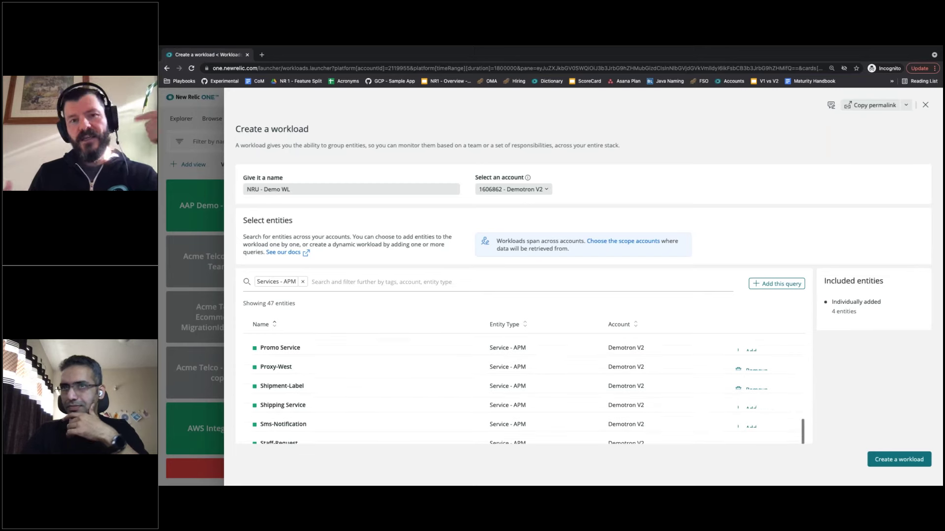
Add the WebPortal browser application to the workload using the Browser applications entity filter, and clear that filter
left_click(303, 282)
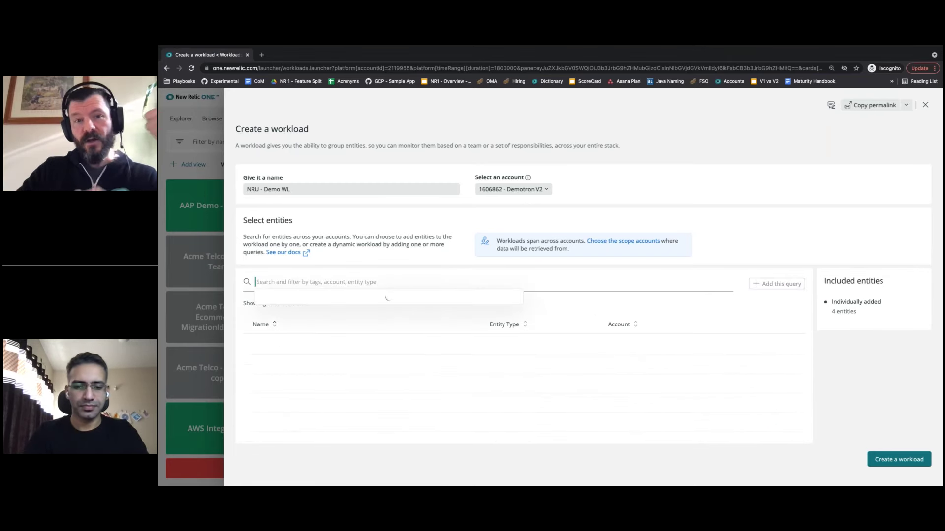
type("browser")
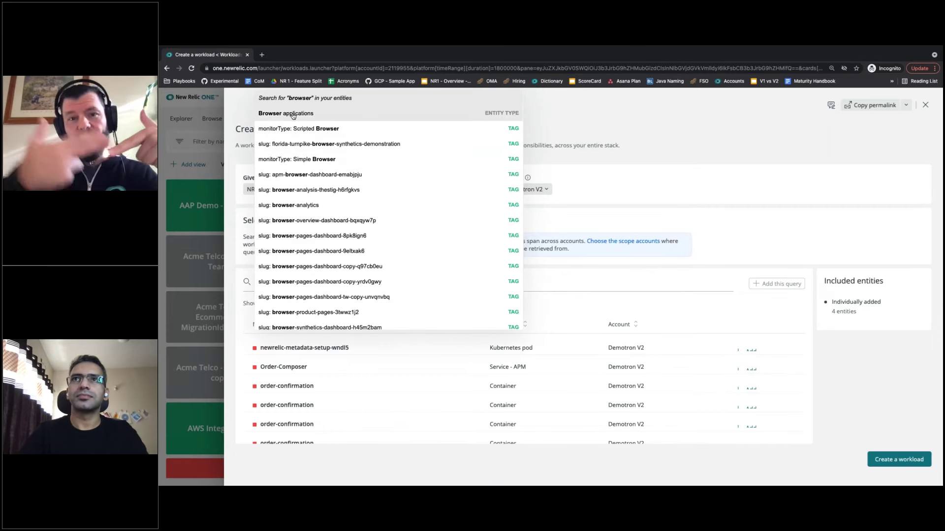
left_click(293, 114)
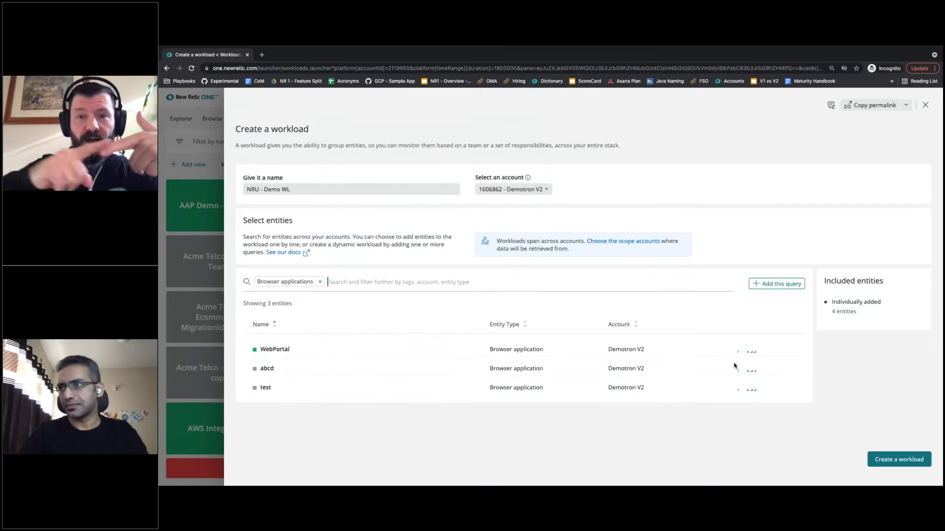
left_click(751, 351)
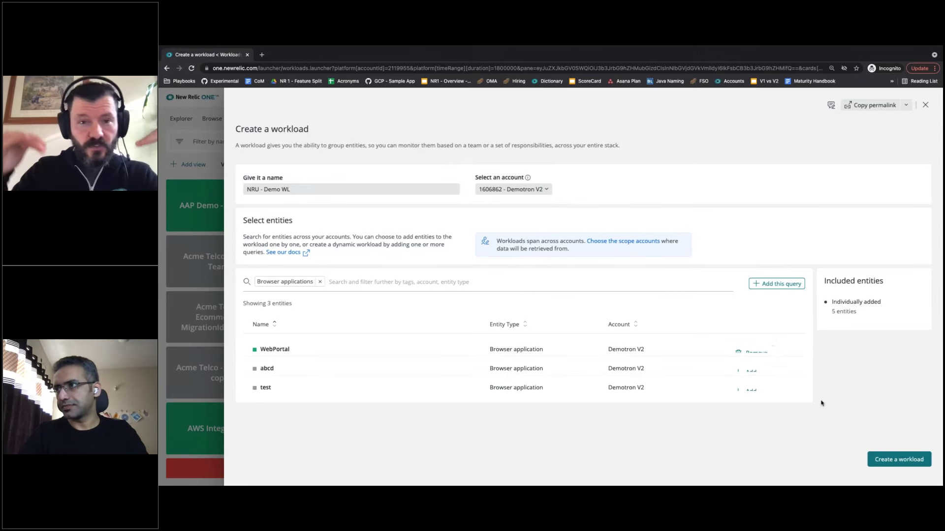
left_click(320, 282)
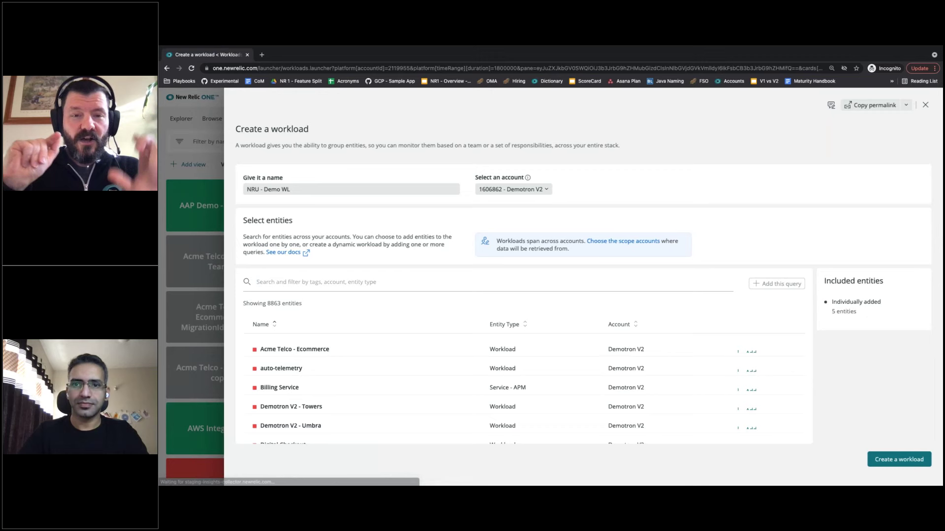
type("host")
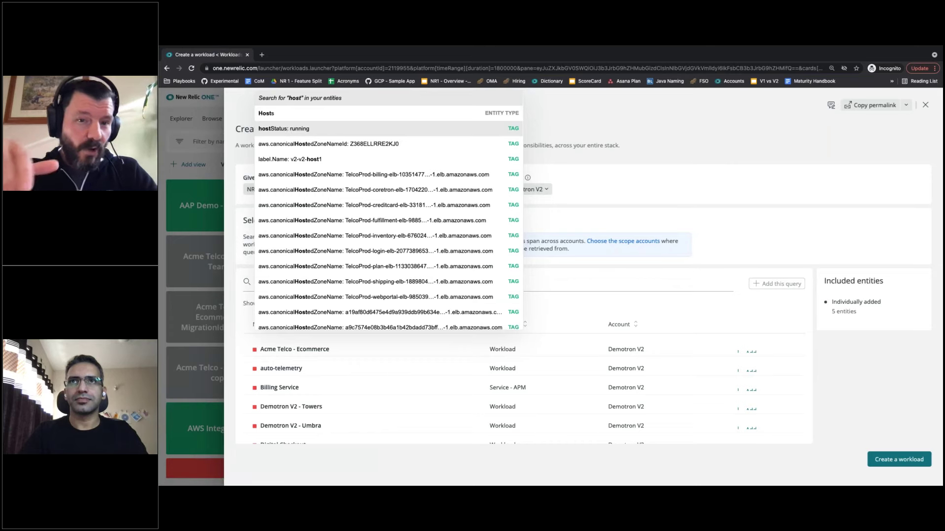
left_click(289, 129)
left_click(316, 282)
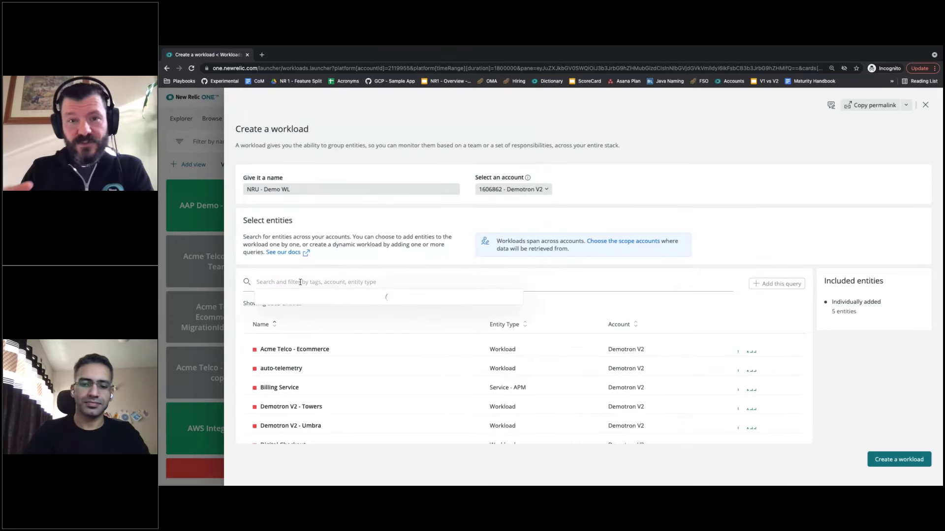
Filter the entities by the Hosts entity type and add host-proxy-east-1, host-proxy-east-2 and host-proxy-east-3 to the workload
type("host")
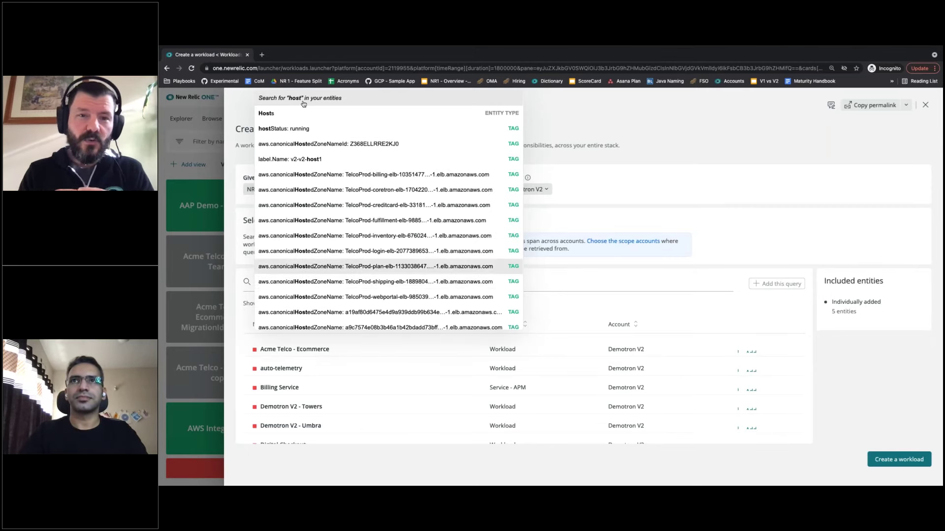
left_click(275, 113)
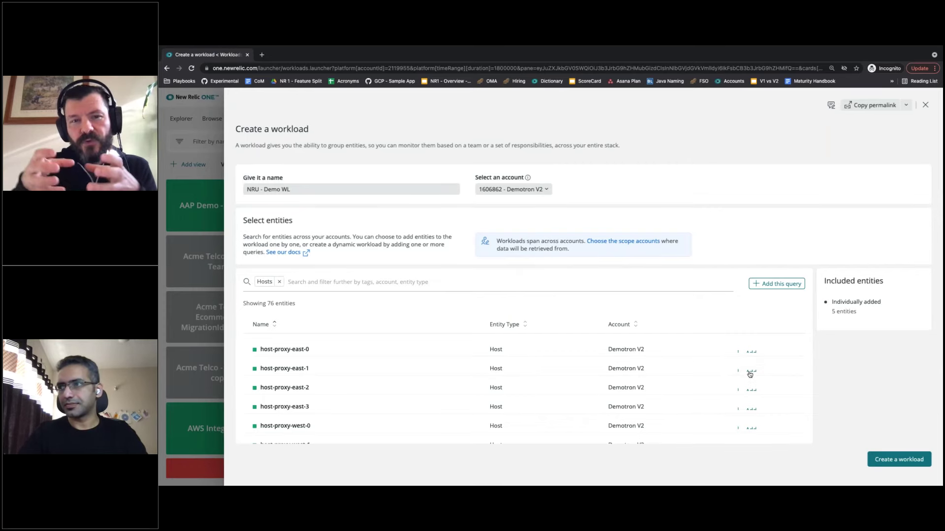
left_click(750, 370)
left_click(750, 390)
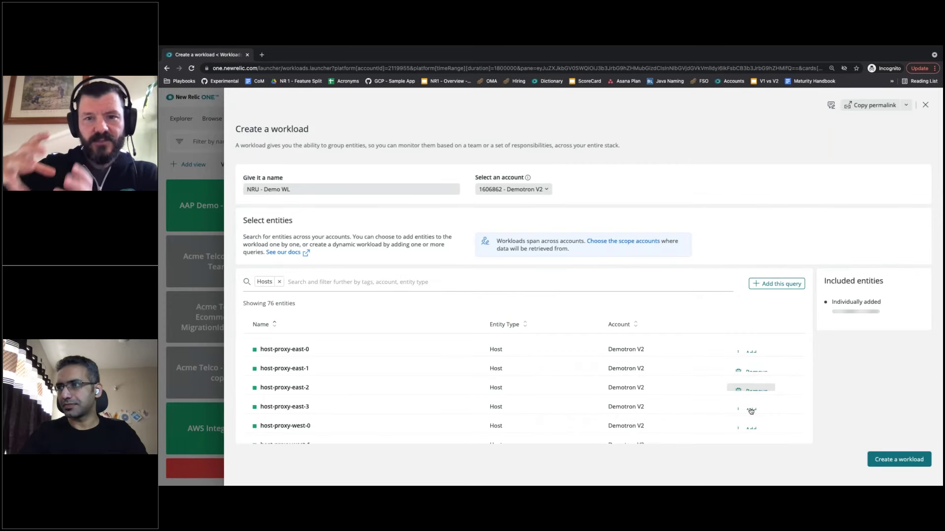
left_click(750, 408)
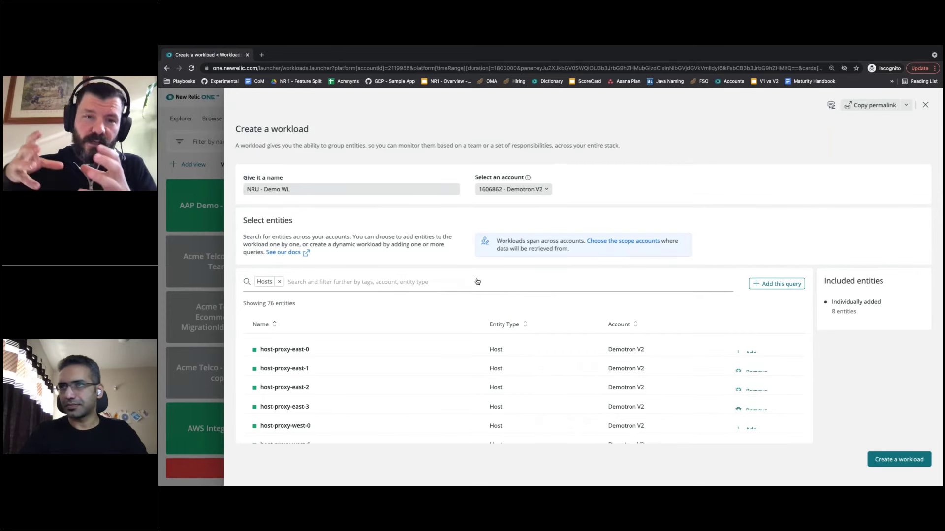
Filter the entities by Synthetic monitors, add the "Verify all APIs are working" monitor, and create the NRU - Demo WL workload
left_click(281, 283)
type("synth")
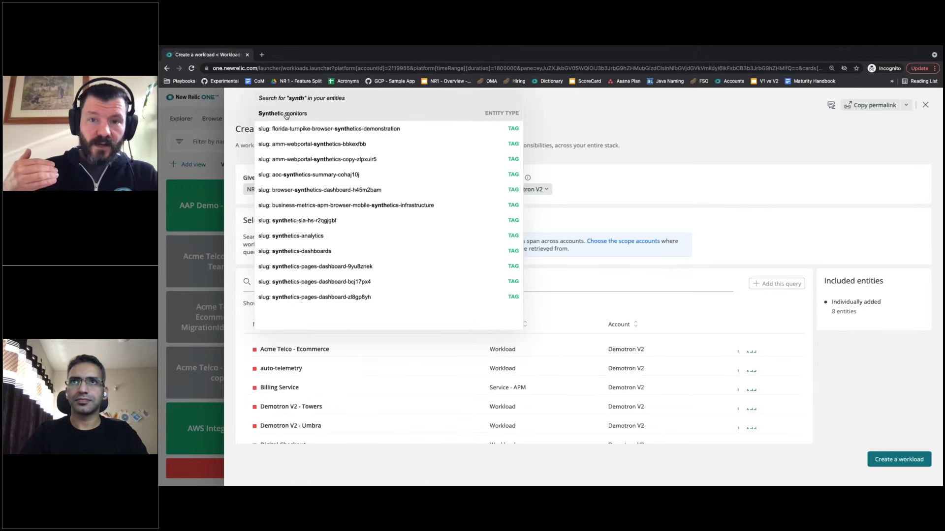
left_click(286, 116)
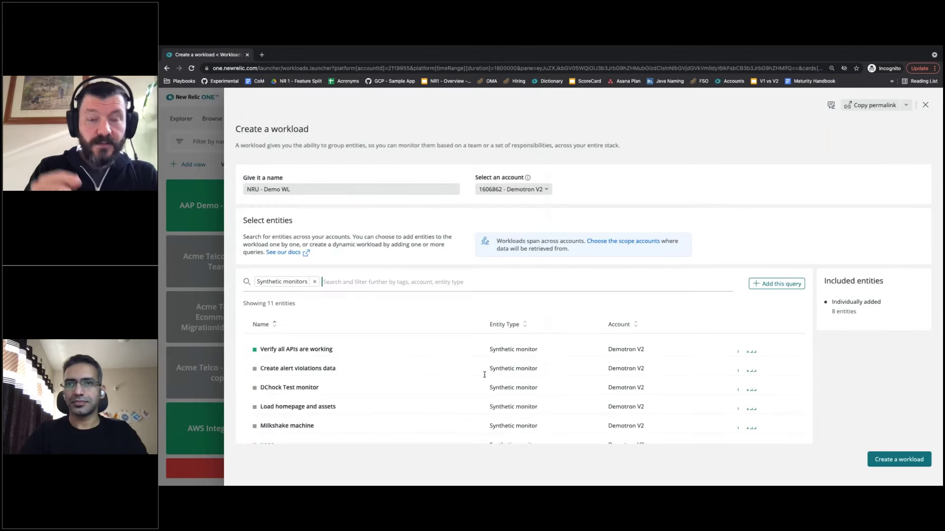
scroll(524, 351, "down", 5)
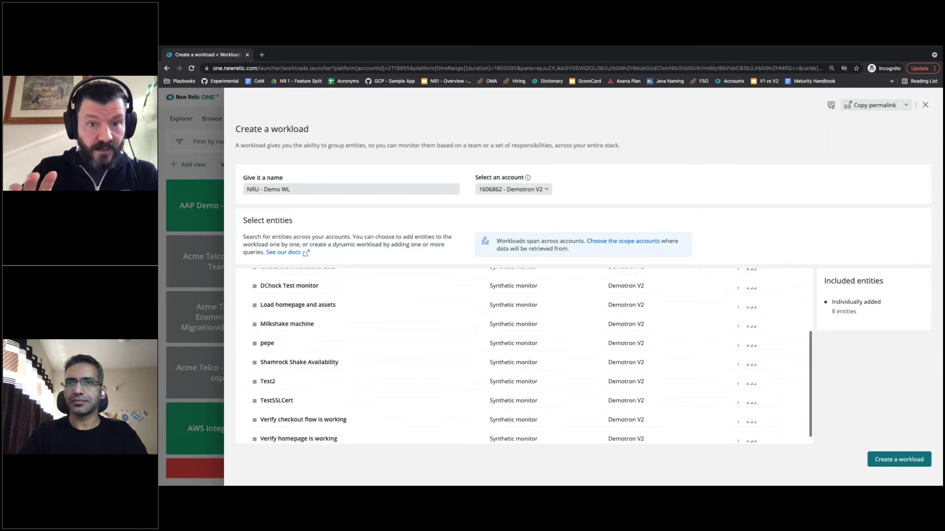
scroll(524, 352, "up", 5)
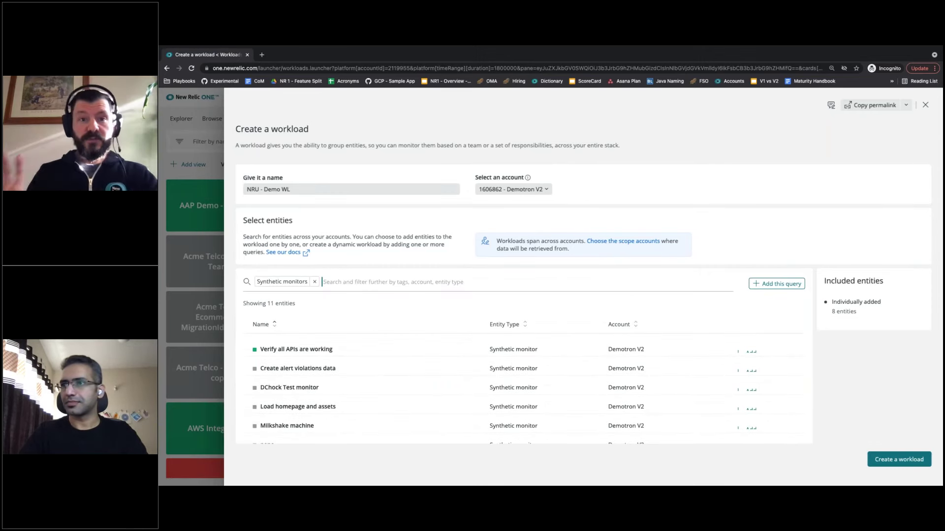
left_click(745, 351)
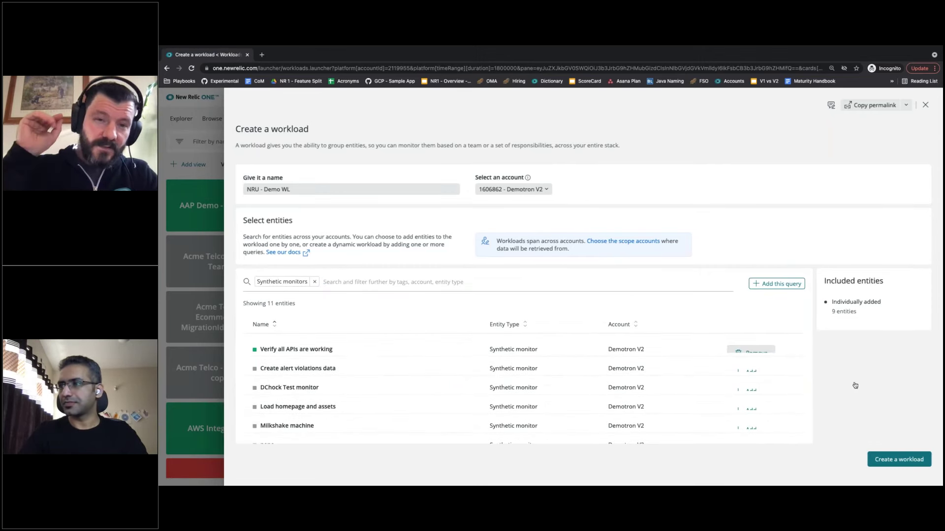
left_click(895, 462)
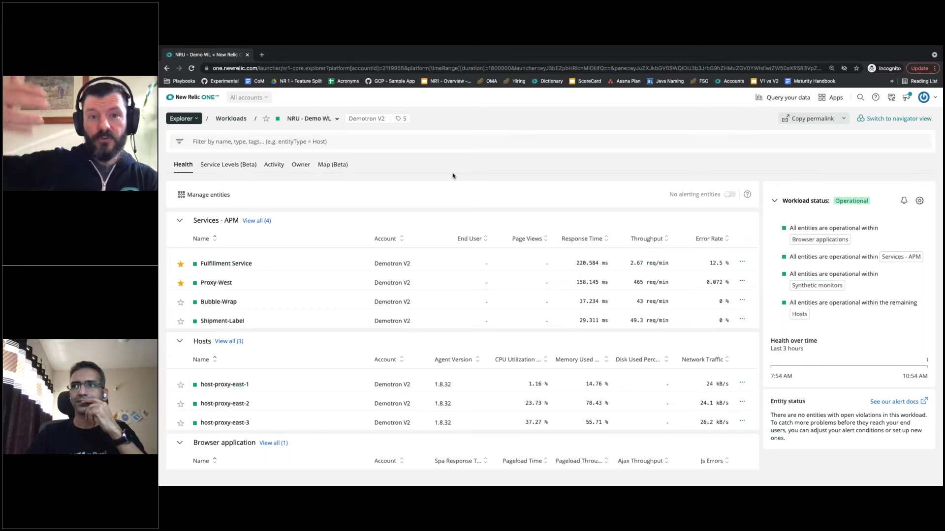
Review the NRU - Demo WL workload's entity health in list view, then in navigator view by inspecting the entities in each group
scroll(492, 345, "down", 2)
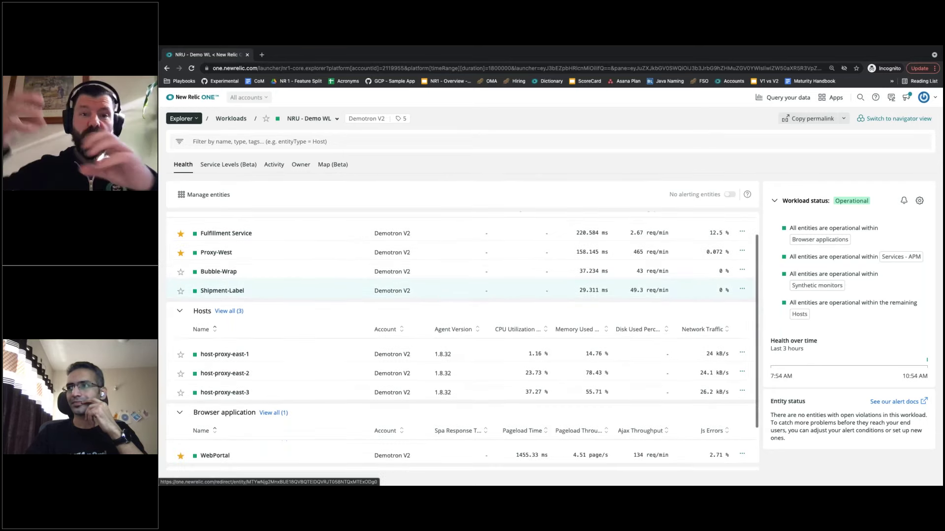
scroll(492, 344, "up", 2)
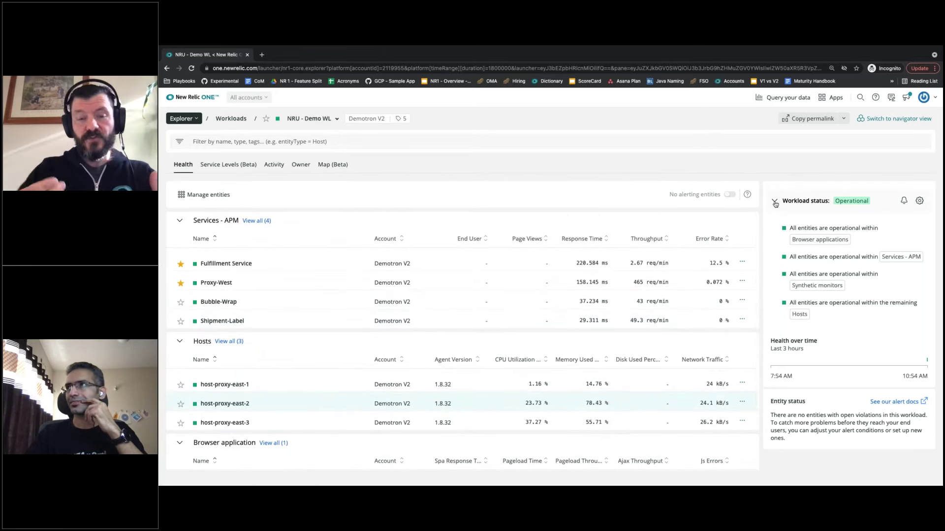
left_click(884, 121)
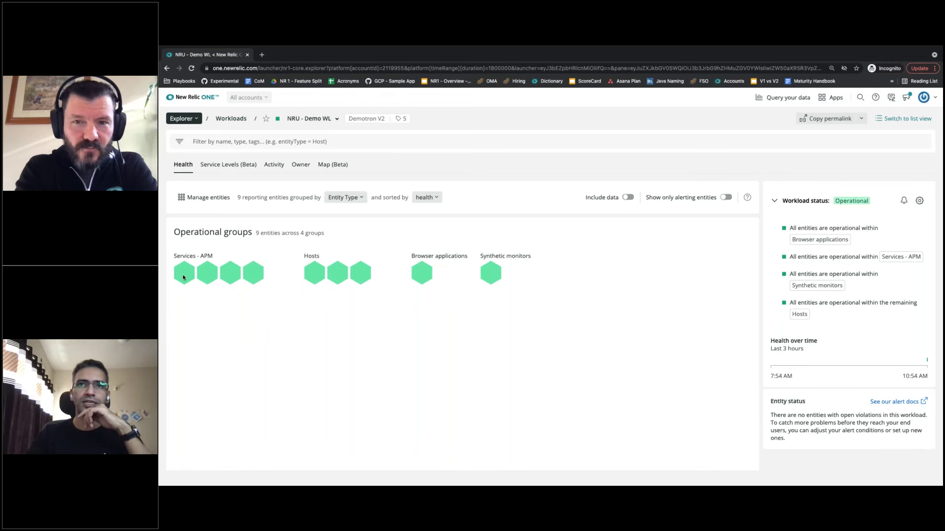
mouse_move(212, 277)
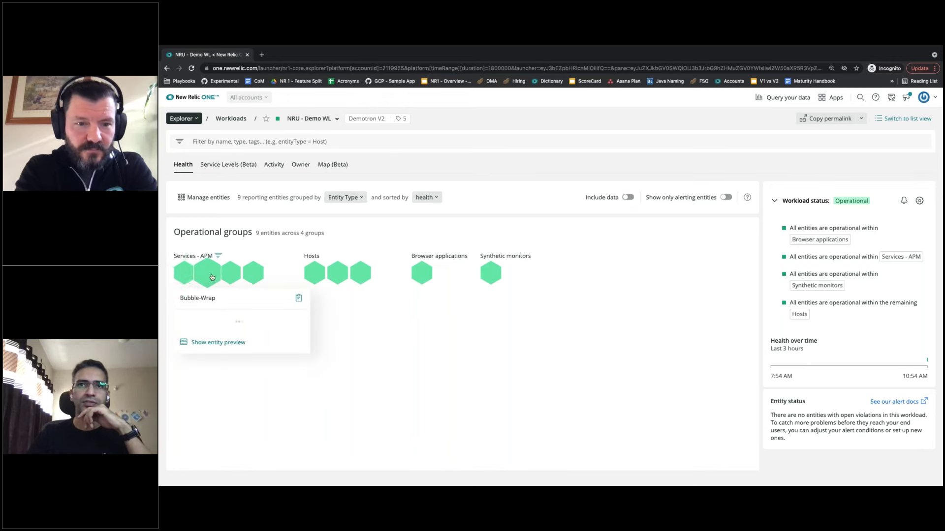
mouse_move(253, 274)
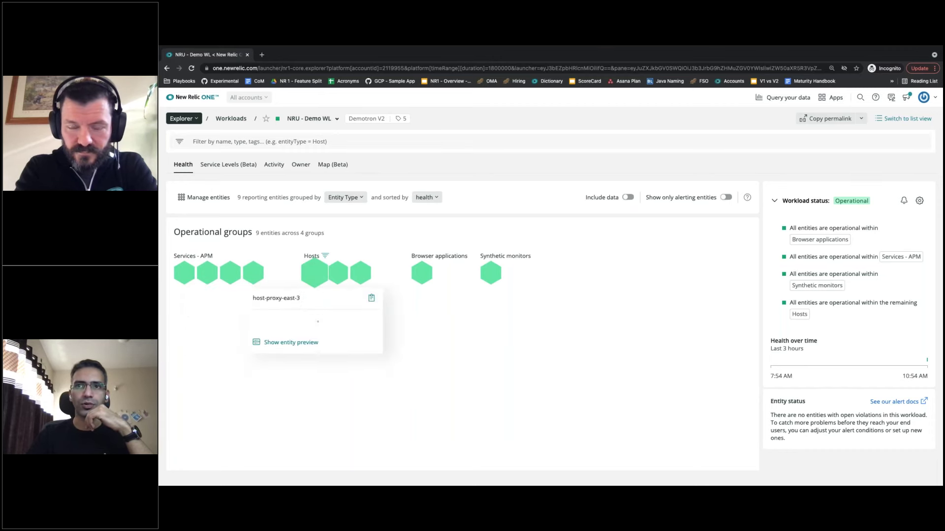
mouse_move(339, 274)
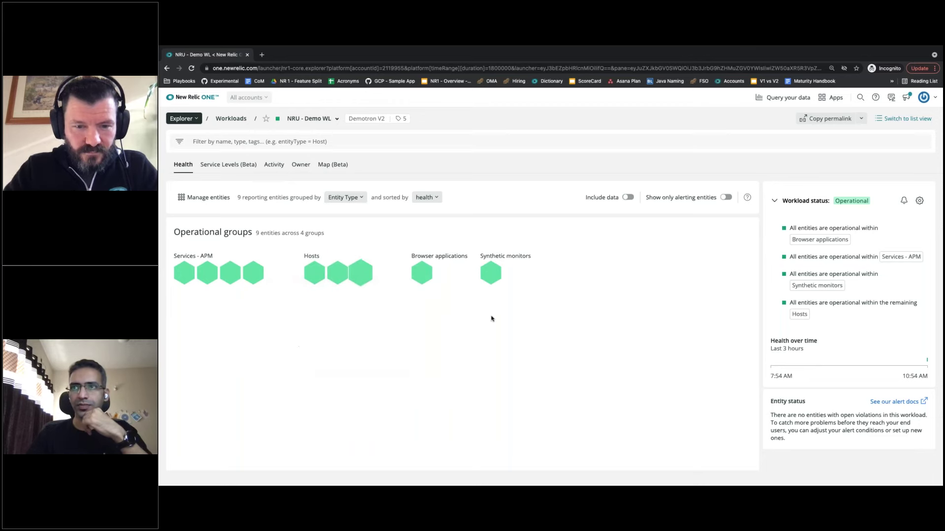
mouse_move(424, 273)
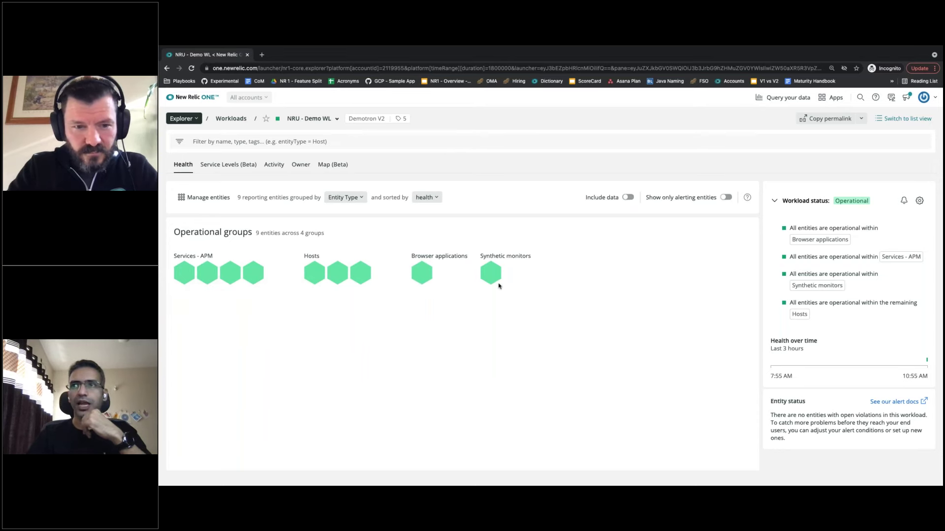
mouse_move(498, 285)
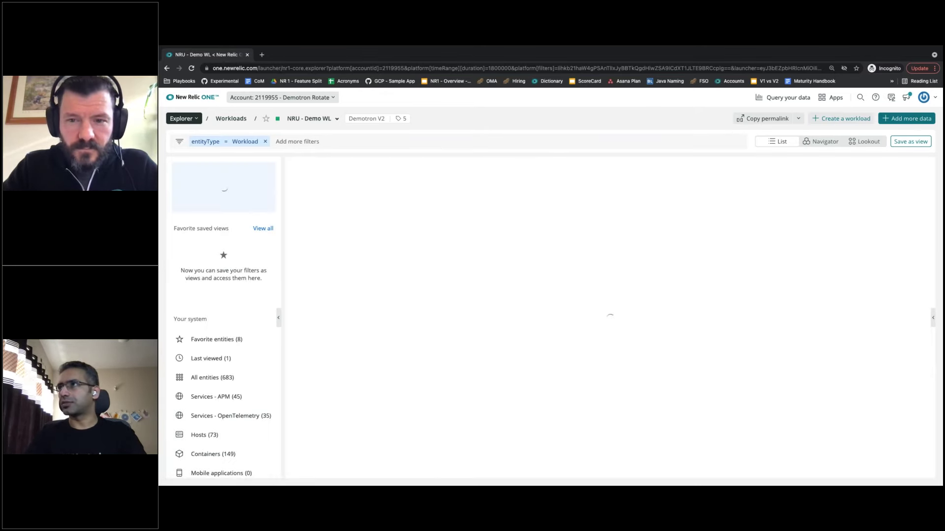
Start creating another workload from the Workloads list and filter its selectable entities by the Services - APM entity type
left_click(841, 118)
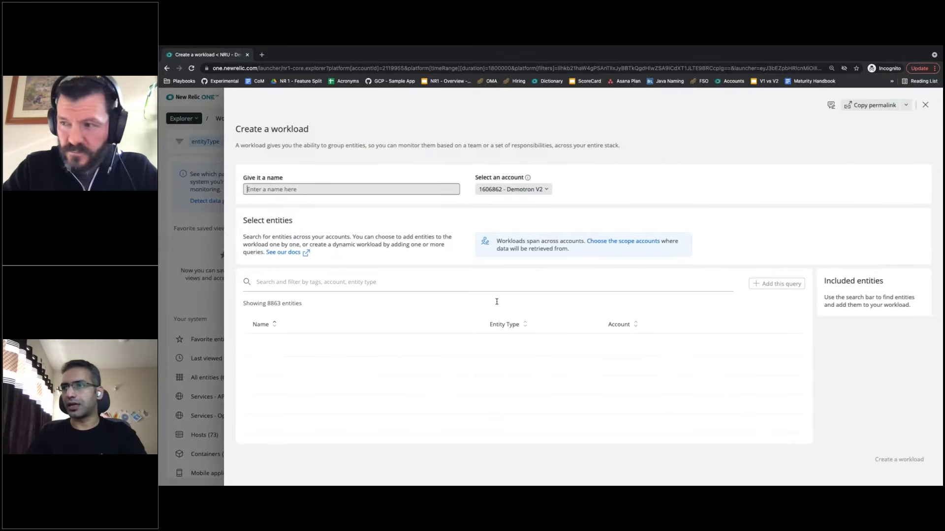
scroll(333, 379, "down", 10)
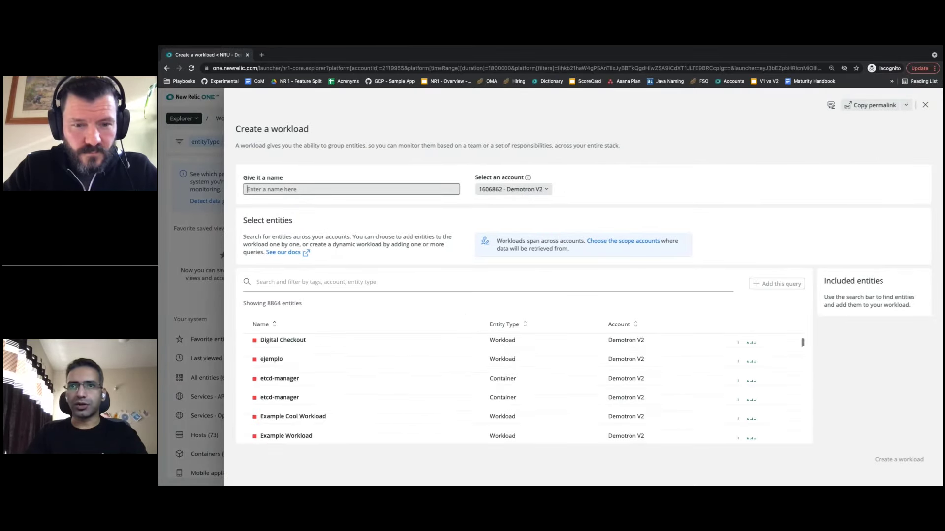
scroll(332, 379, "up", 10)
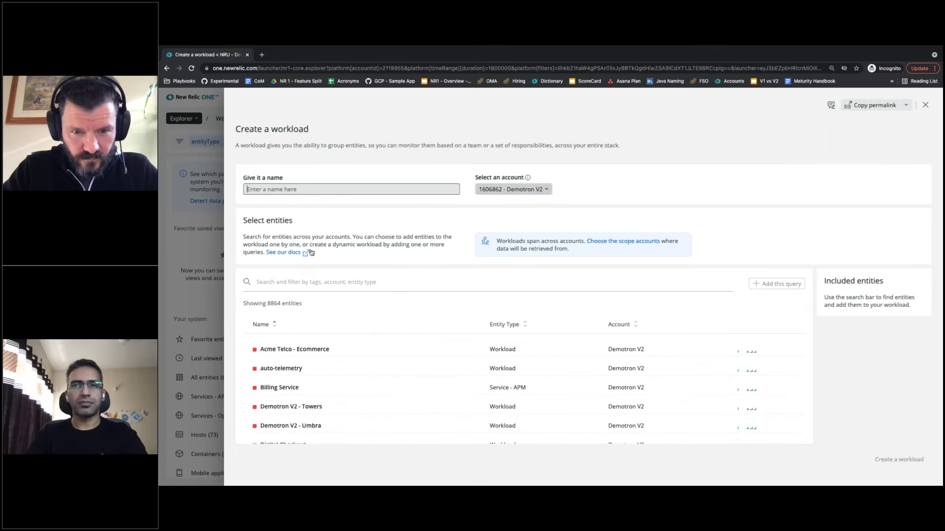
left_click(297, 284)
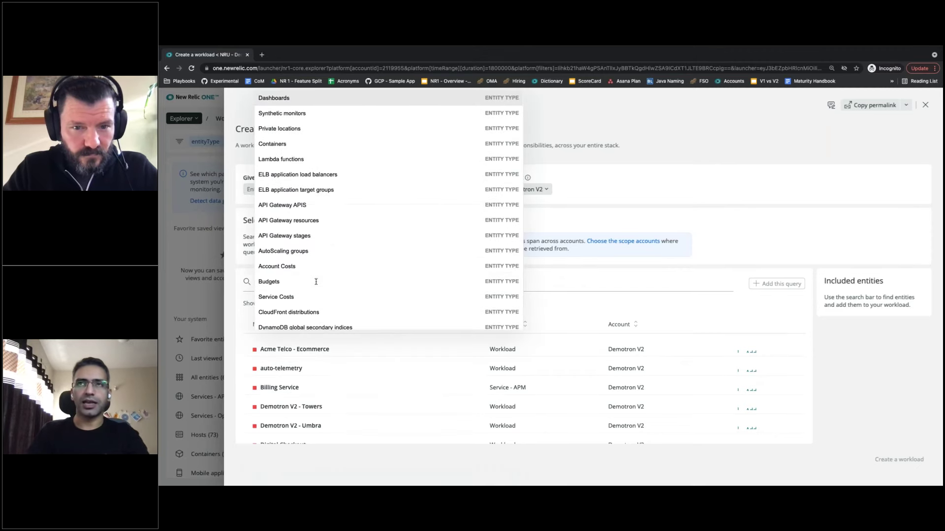
type("apm")
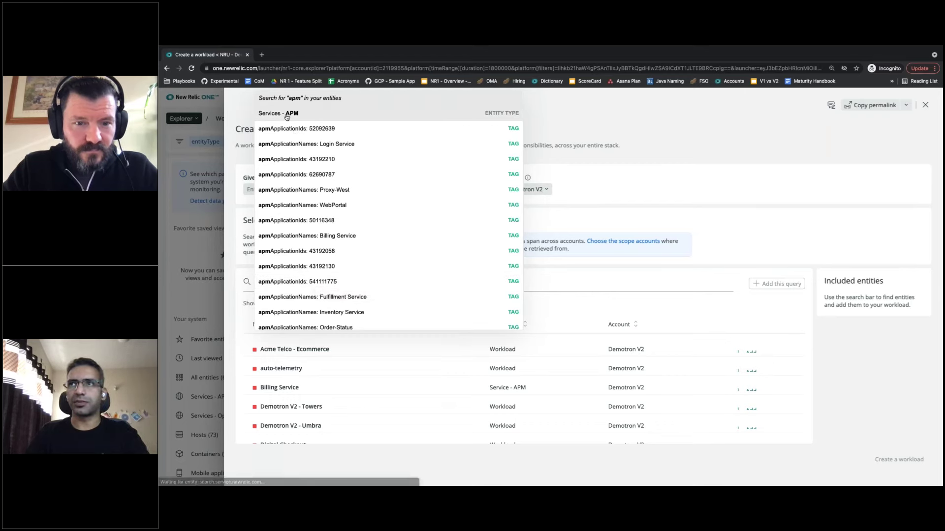
left_click(287, 117)
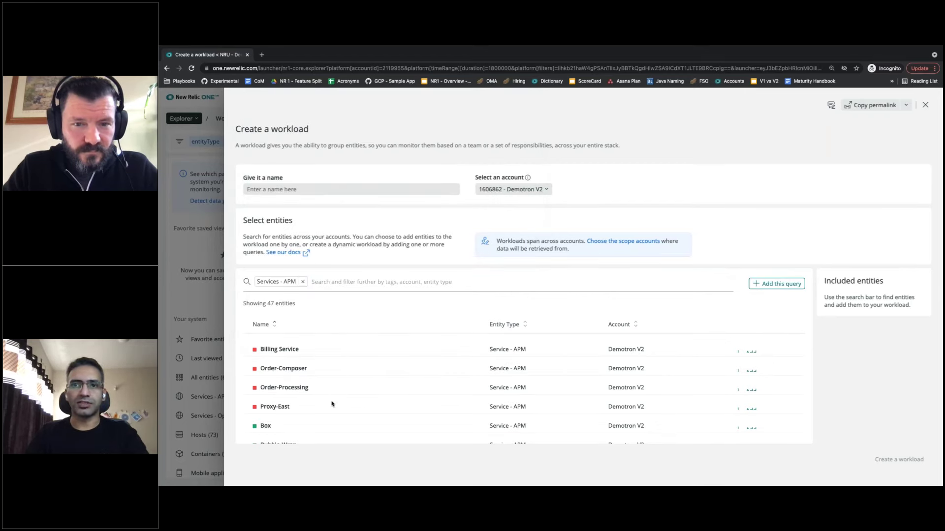
Add the Fulfillment Service, Delivery and Inventory APM services to the new workload
scroll(331, 404, "down", 2)
scroll(331, 402, "up", 2)
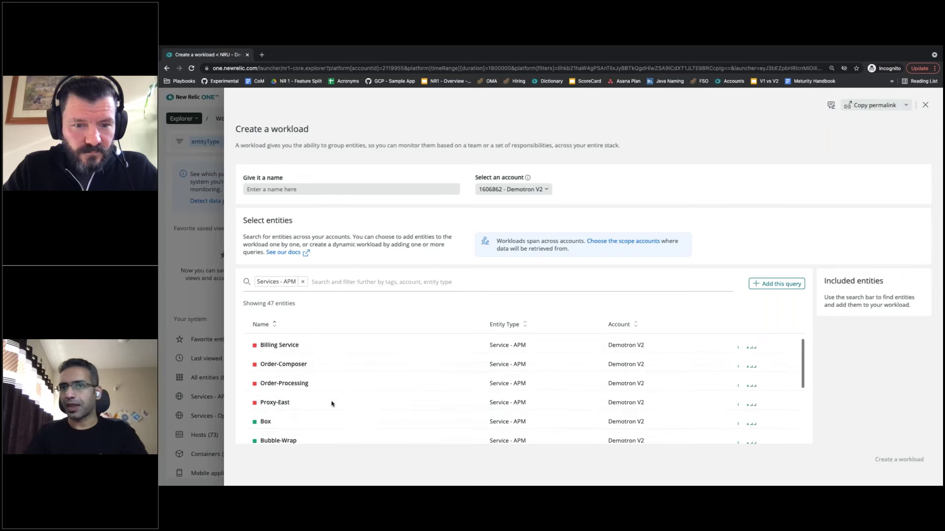
scroll(476, 382, "down", 5)
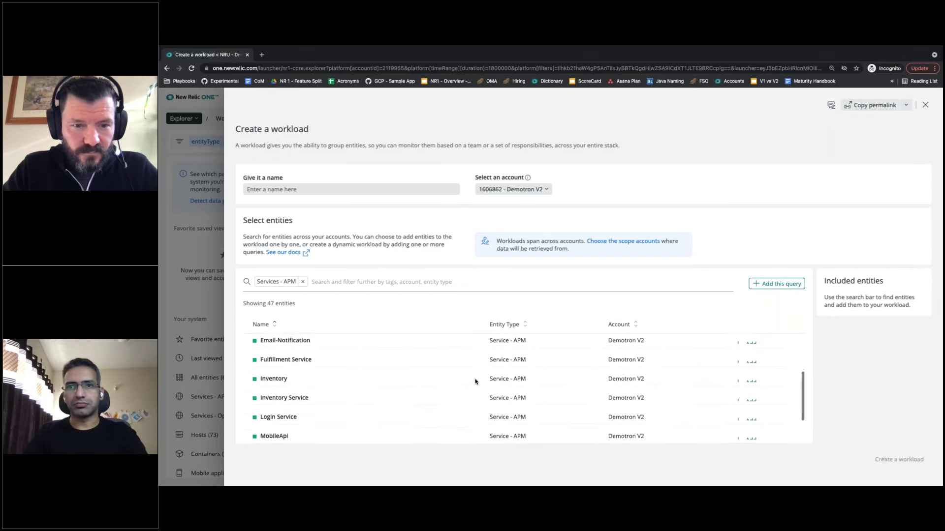
scroll(476, 382, "up", 1)
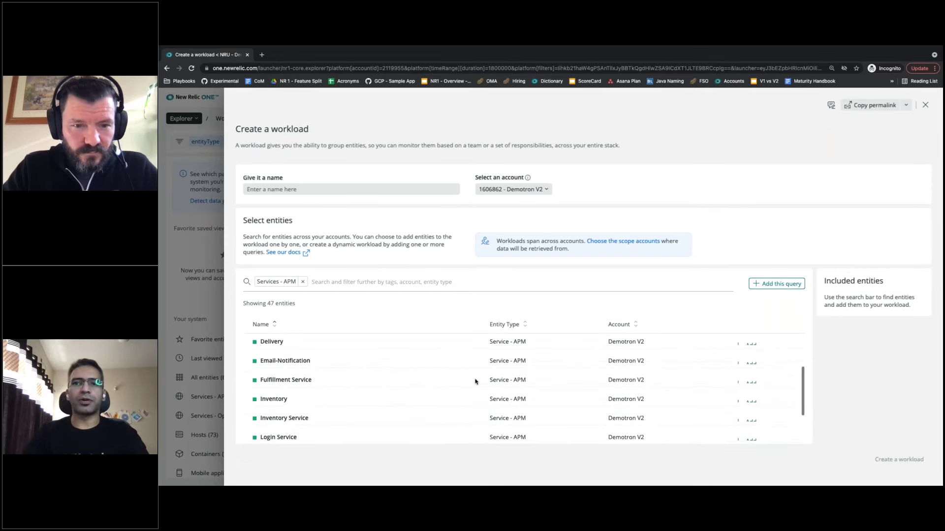
scroll(443, 382, "up", 1)
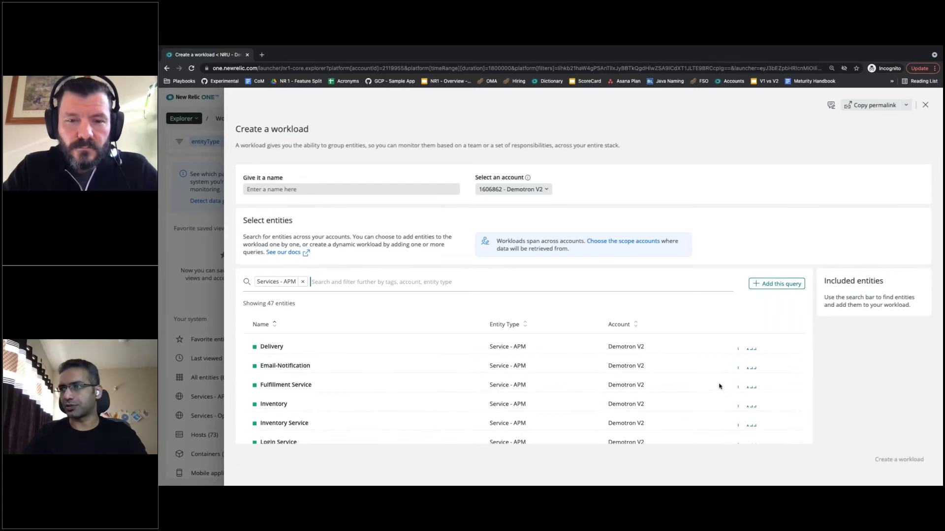
left_click(751, 389)
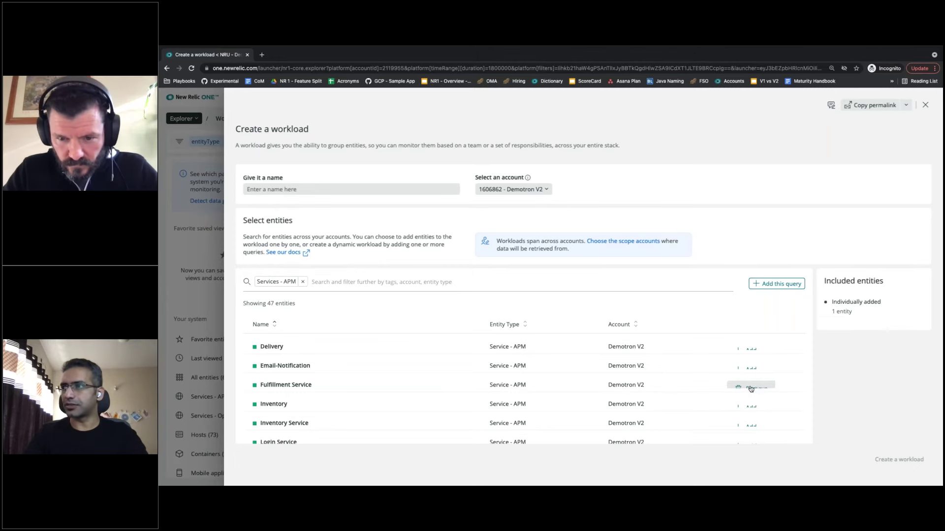
scroll(330, 391, "down", 2)
scroll(330, 390, "up", 2)
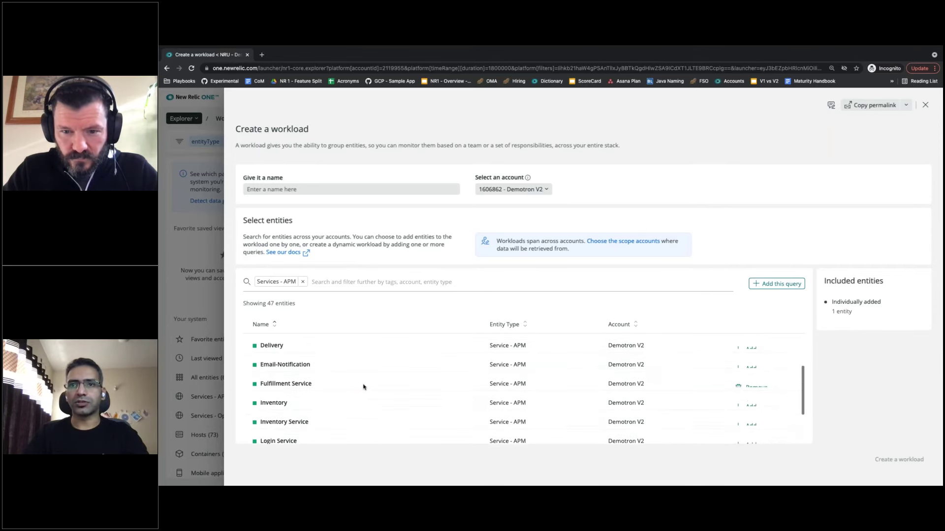
scroll(382, 388, "down", 1)
scroll(383, 388, "up", 1)
scroll(382, 389, "up", 1)
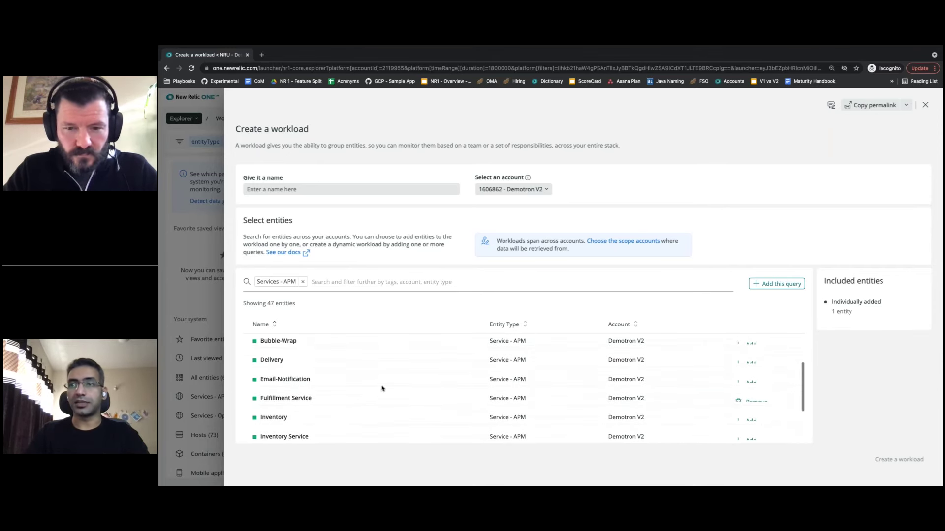
left_click(751, 362)
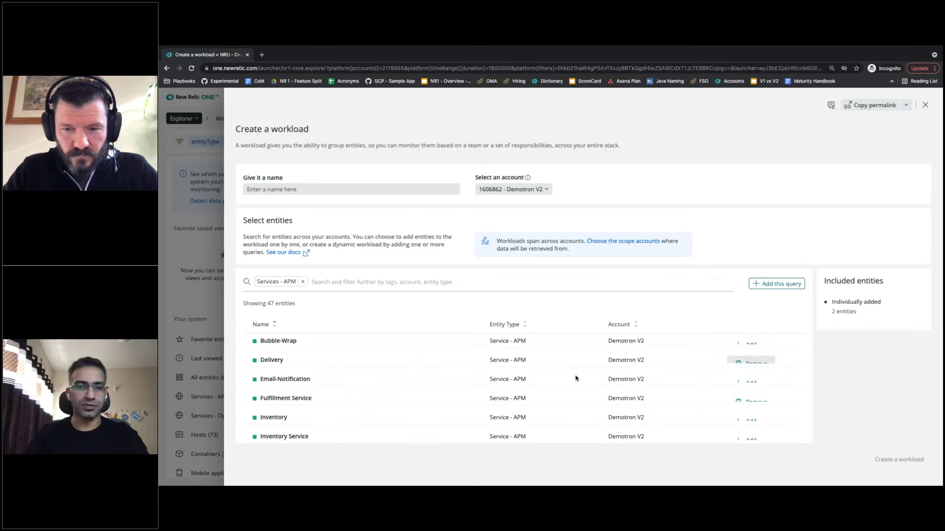
scroll(378, 358, "down", 1)
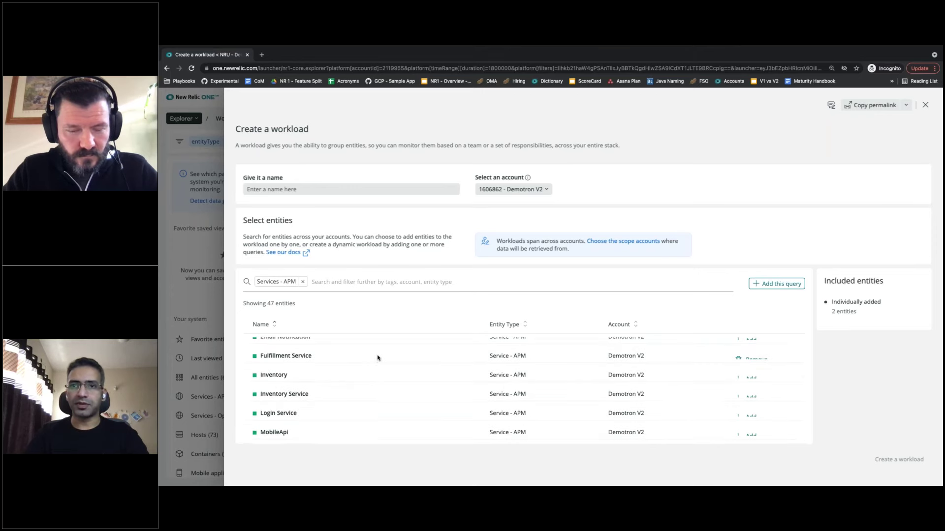
scroll(404, 412, "down", 1)
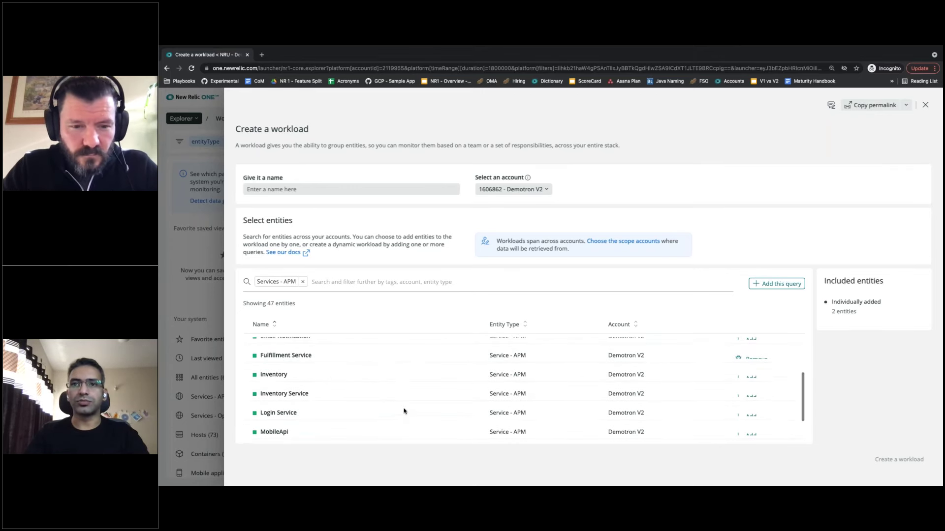
left_click(753, 379)
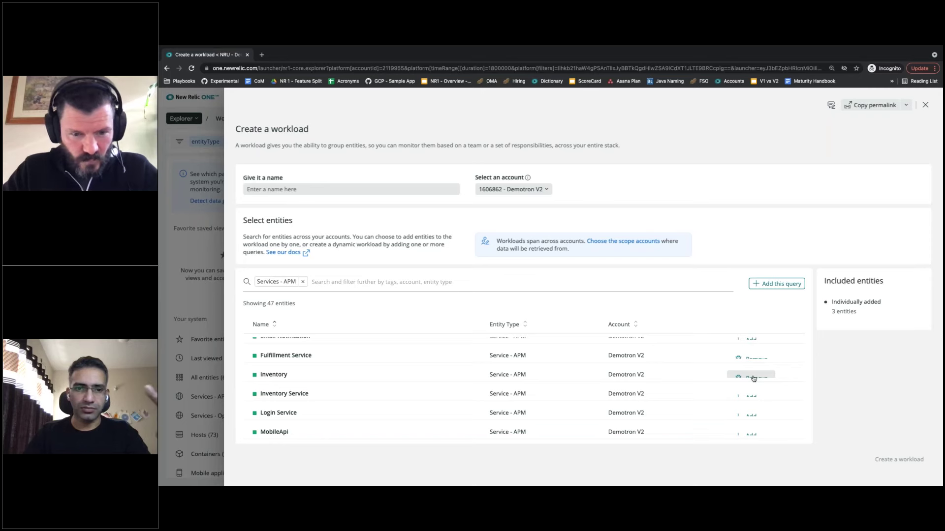
Replace the Services - APM filter on the selectable entities with the Hosts entity type
left_click(304, 282)
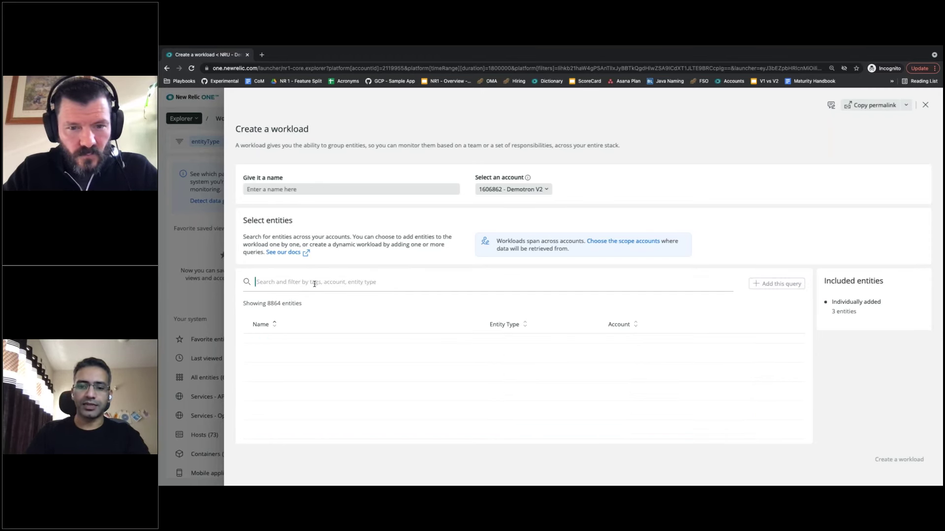
type("host")
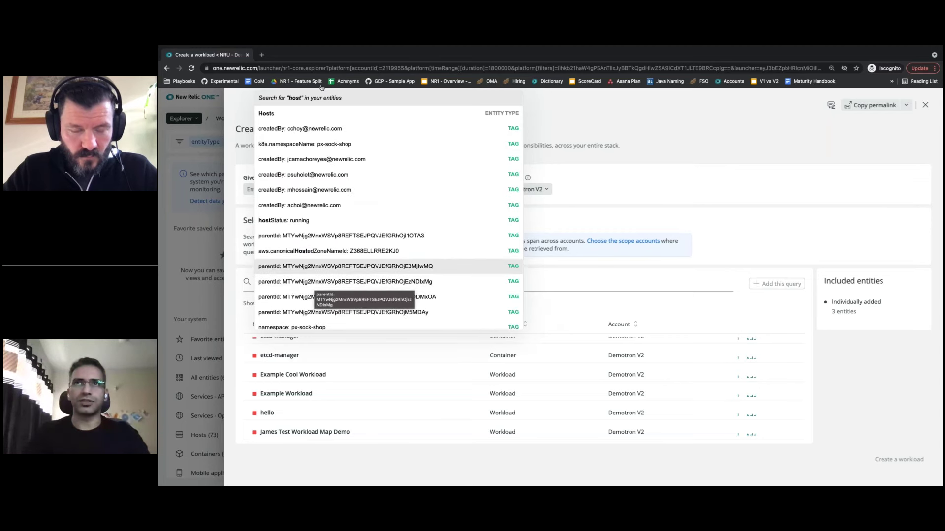
key("Up")
key("Up")
key("Up")
key("Up")
key("Up")
key("Up")
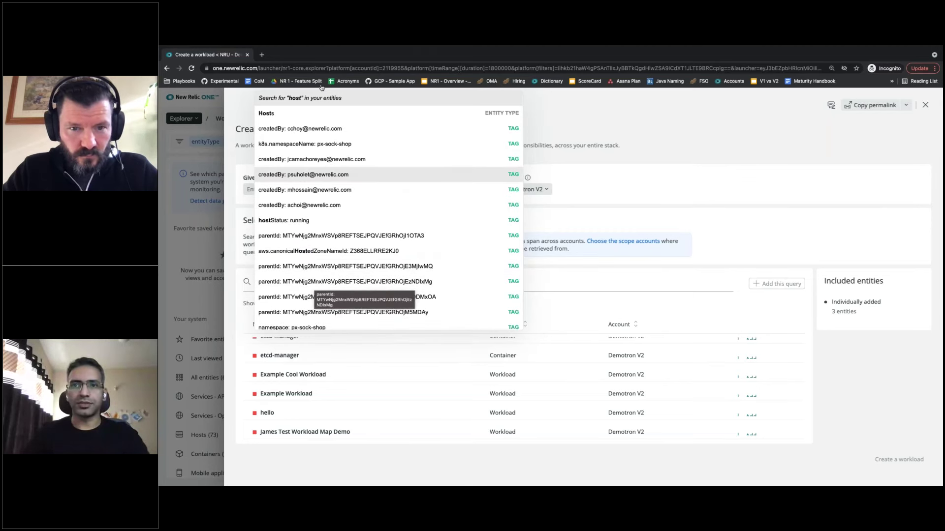
key("Up")
key("Up")
key("Up")
key("Up")
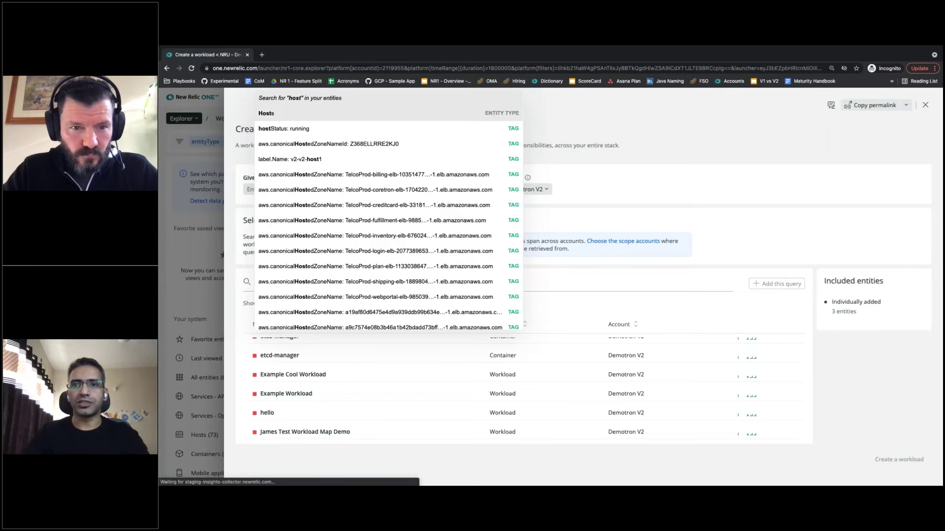
key("Return")
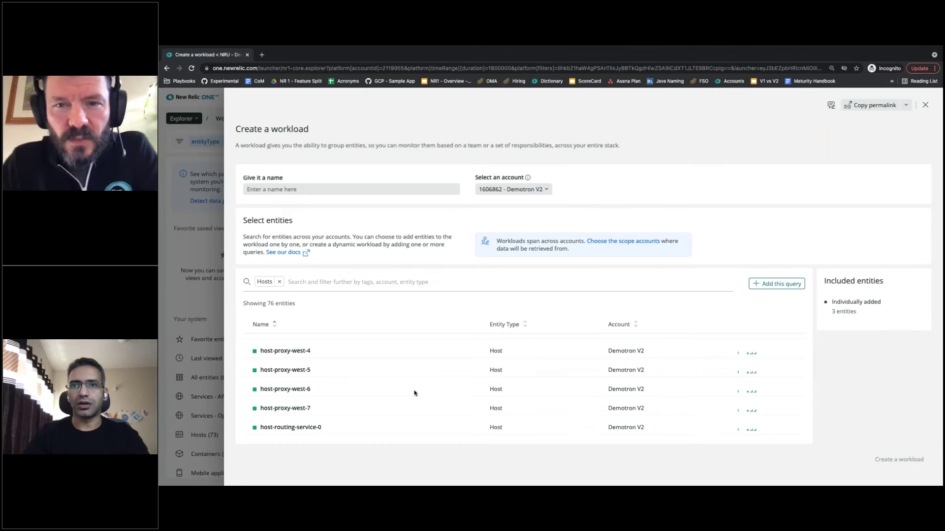
Add the host-tower-washington host to the new workload
scroll(414, 393, "down", 5)
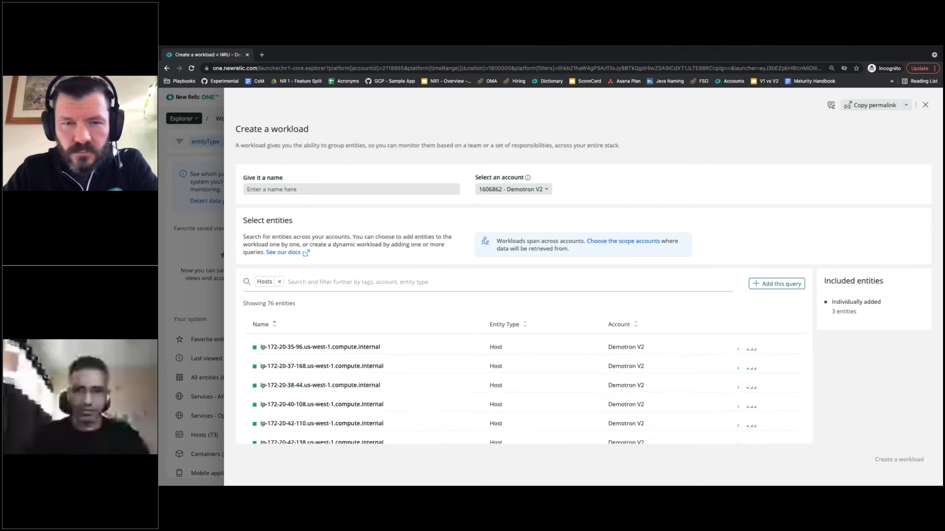
scroll(525, 393, "up", 2)
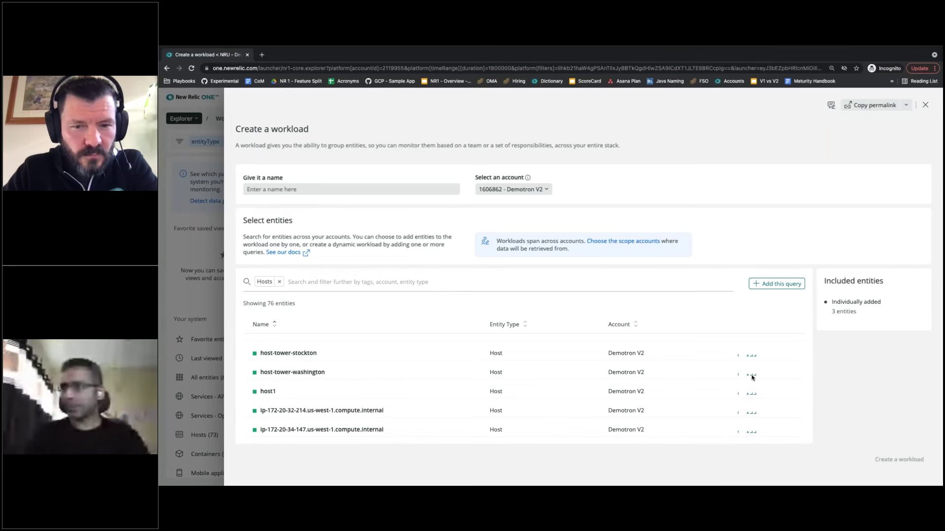
left_click(314, 281)
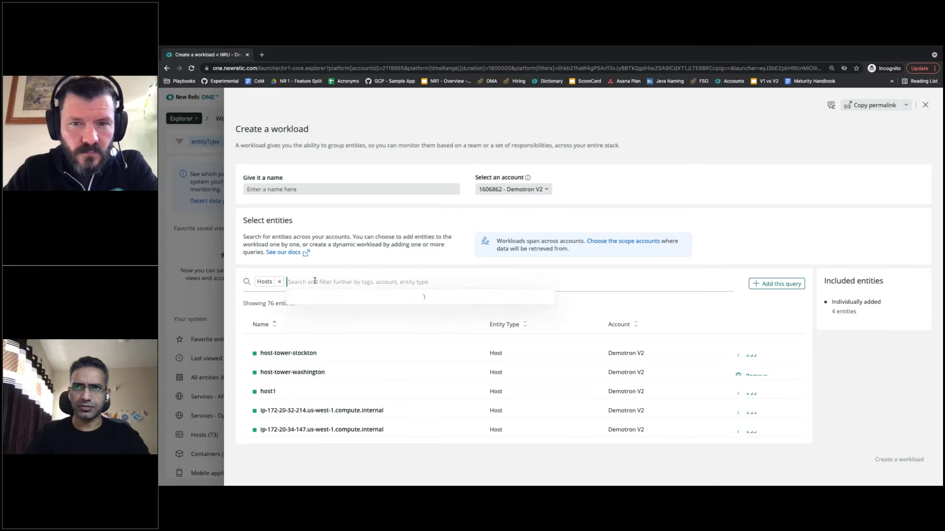
left_click(594, 268)
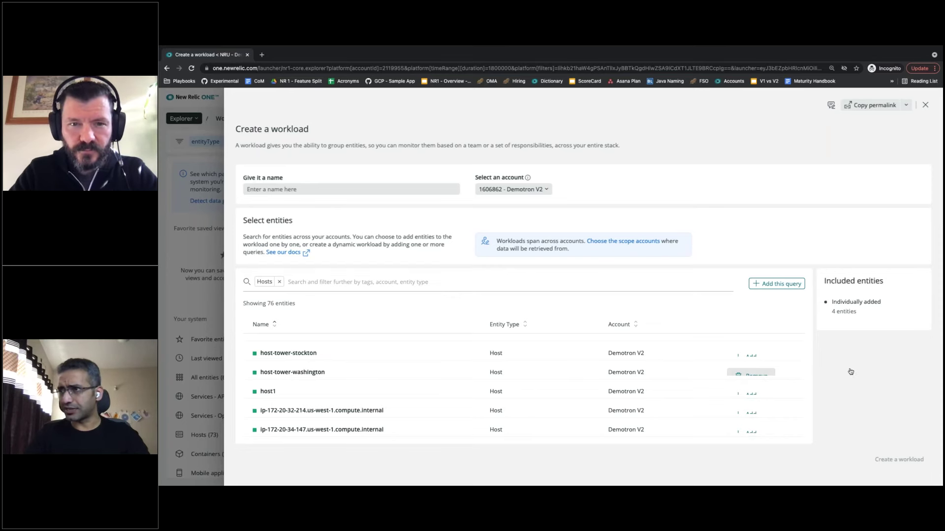
Replace the Hosts filter with Synthetic monitors and add the "Verify all APIs are working" monitor to the new workload
left_click(280, 282)
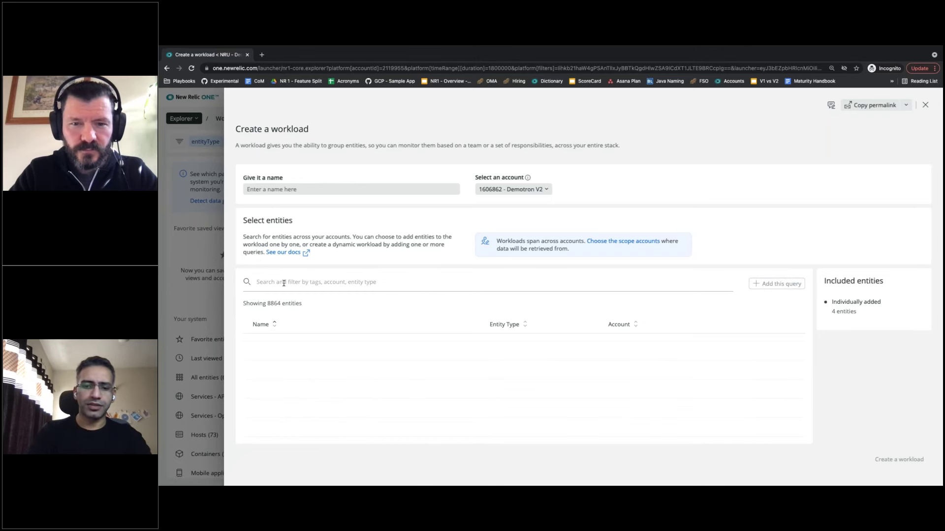
left_click(284, 282)
type("synth")
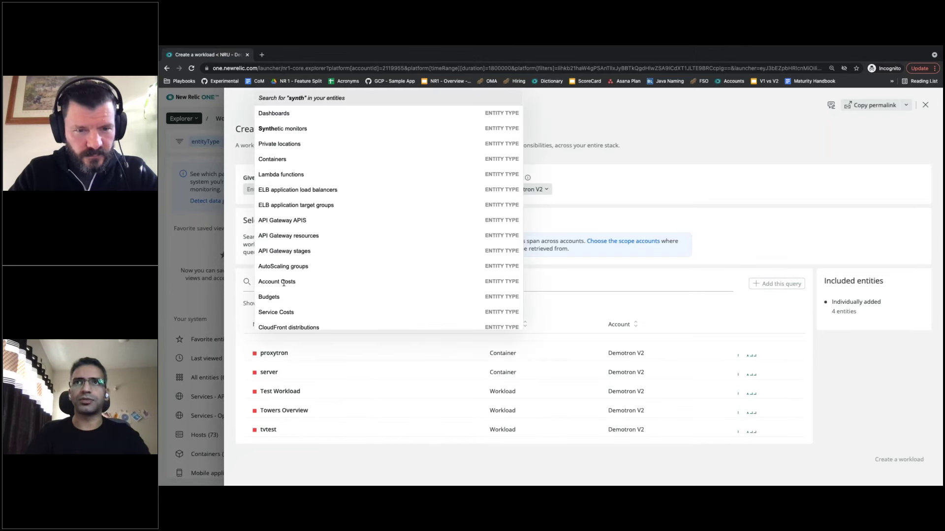
left_click(303, 129)
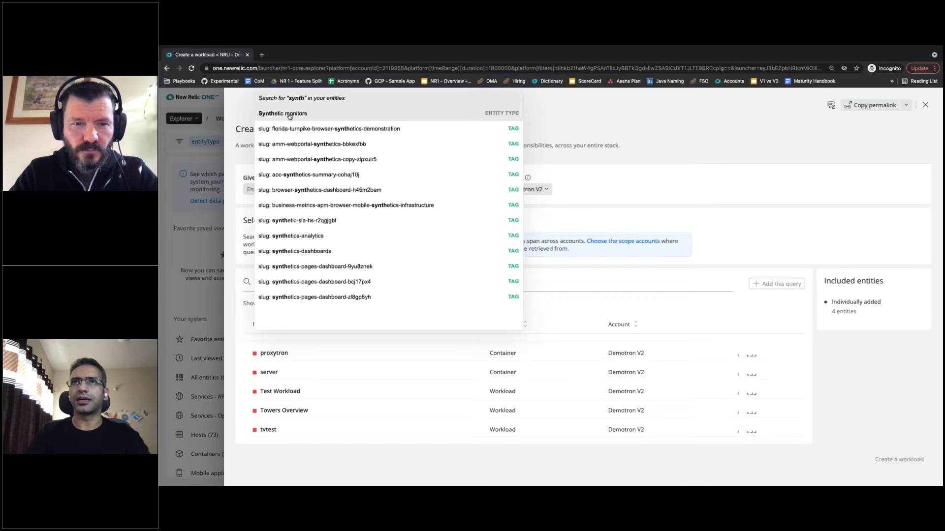
left_click(289, 114)
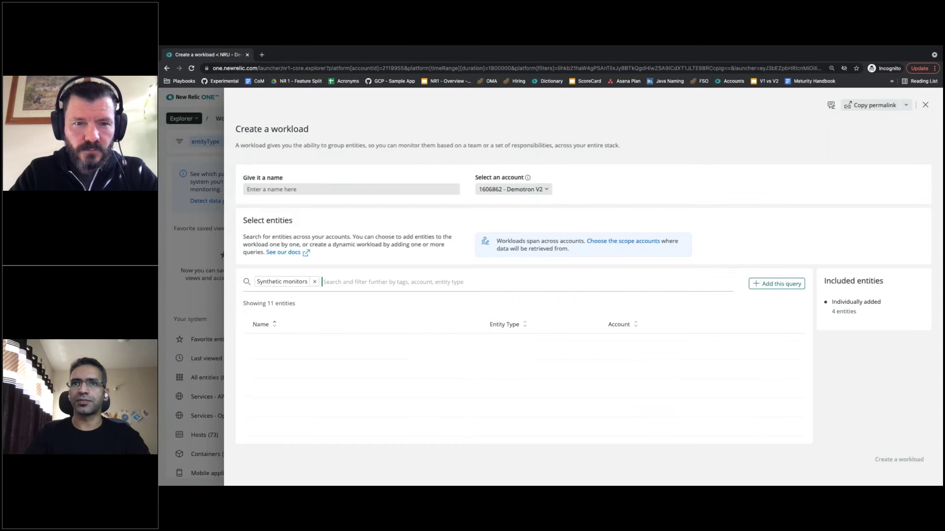
left_click(752, 352)
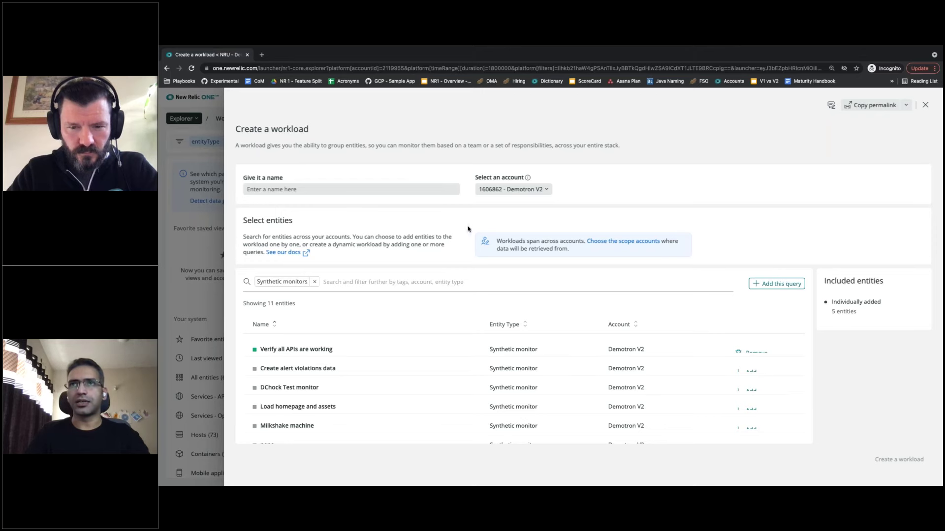
Name the new workload "test nru", then leave its creation form and discard the unsaved changes
left_click(369, 190)
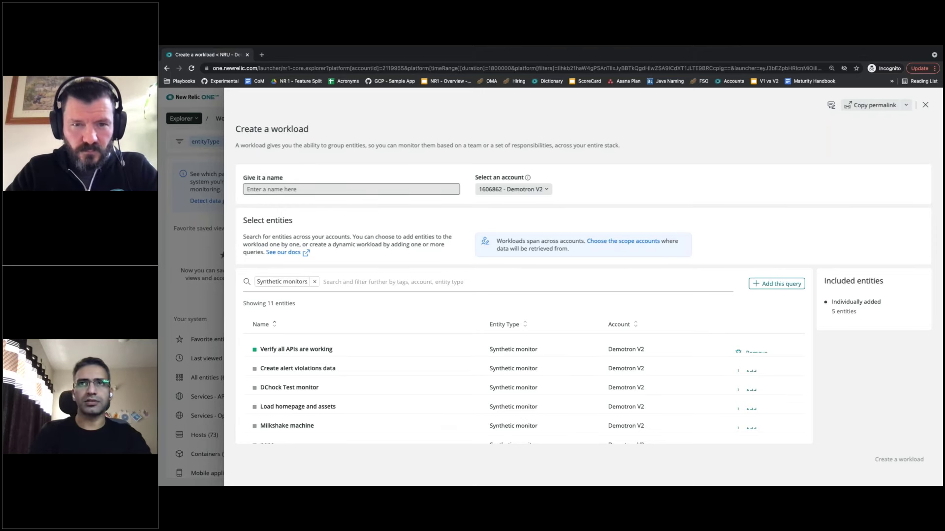
type("test nru")
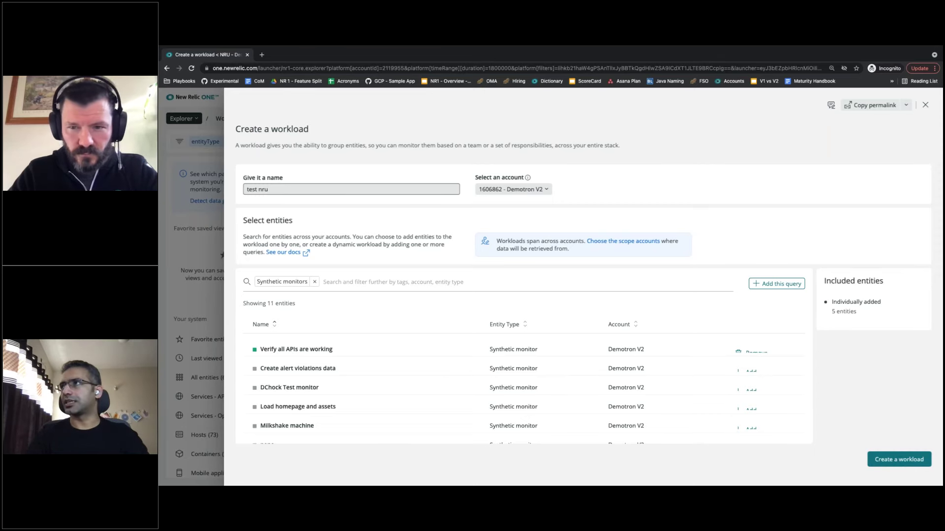
key("Escape")
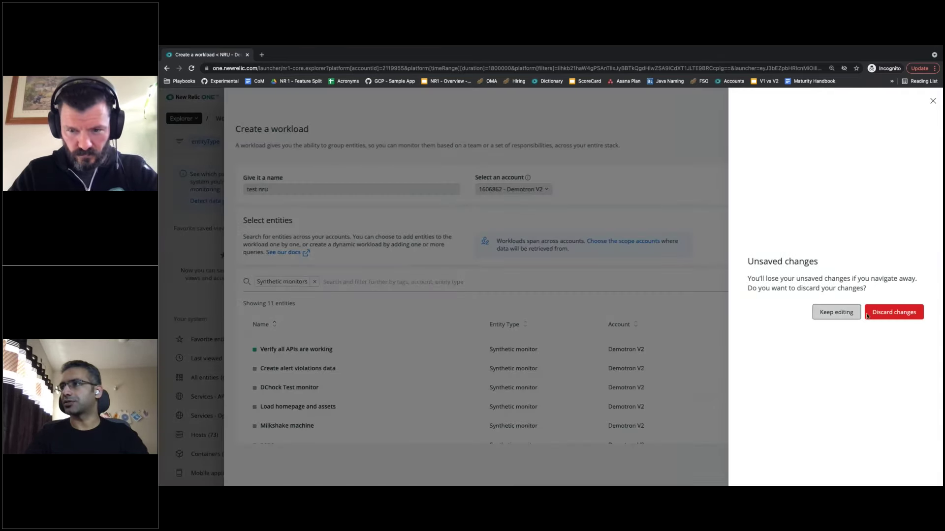
left_click(882, 315)
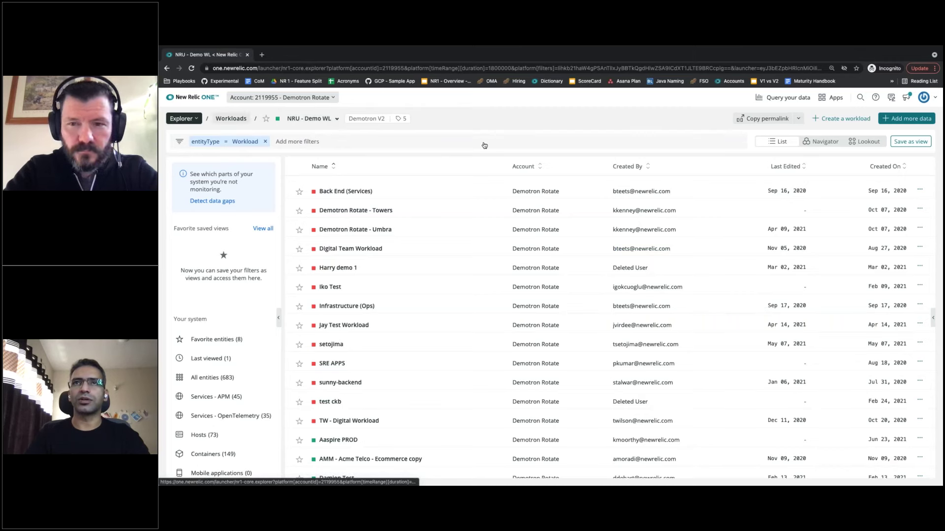
Try filtering the Workloads list to names that include "NRU", then remove that name filter
left_click(313, 140)
key("Return")
type("NRU")
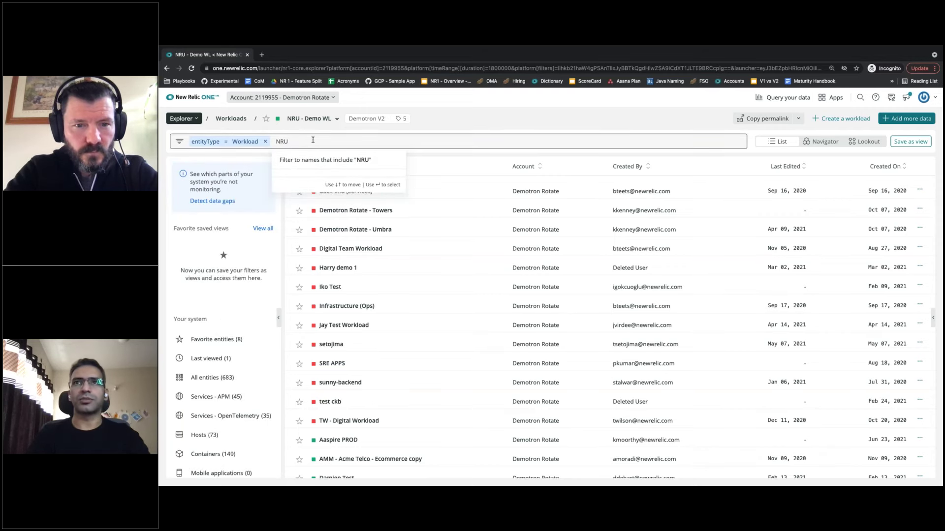
key("Return")
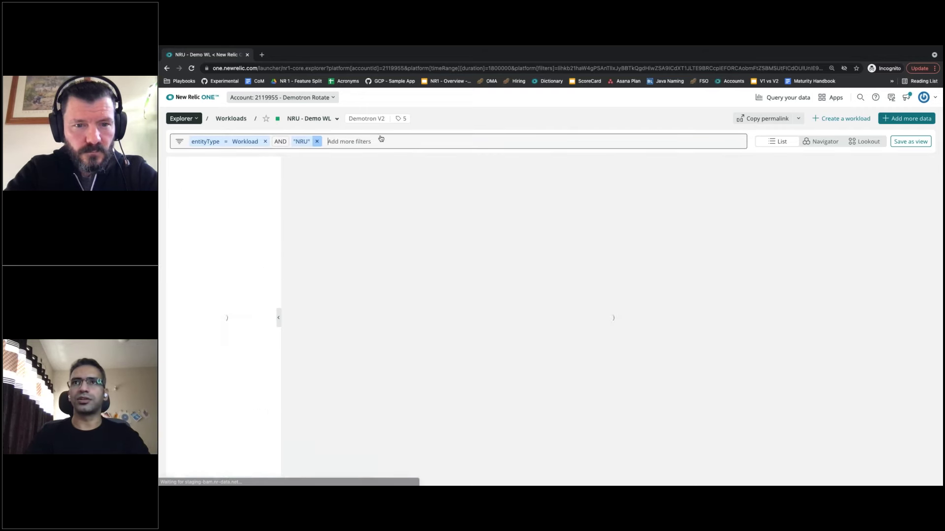
left_click(318, 141)
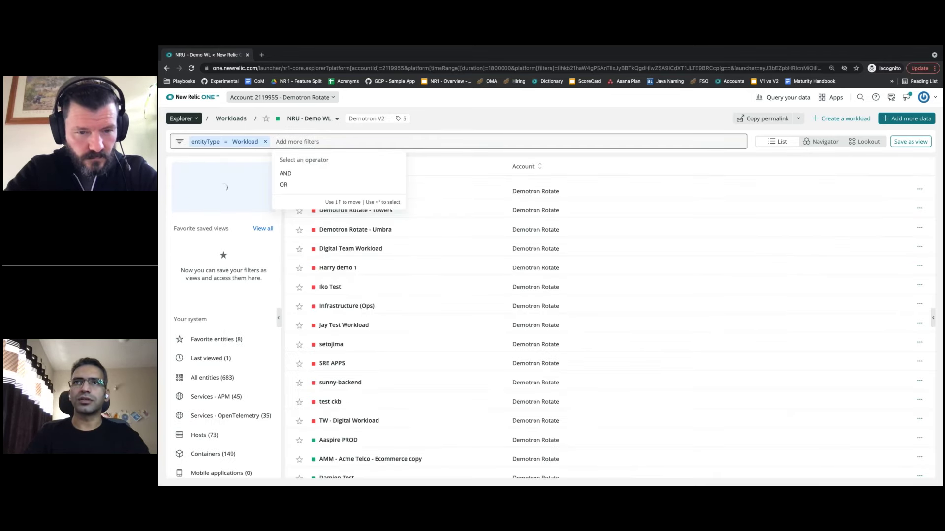
key("Escape")
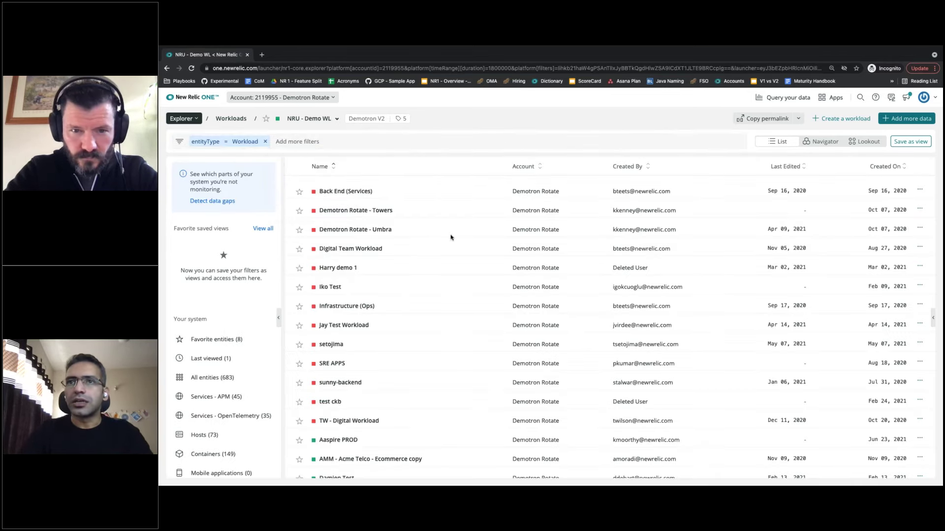
Look through the Workloads list for the NRU demo workload and widen the account scope to All accounts
scroll(611, 325, "down", 5)
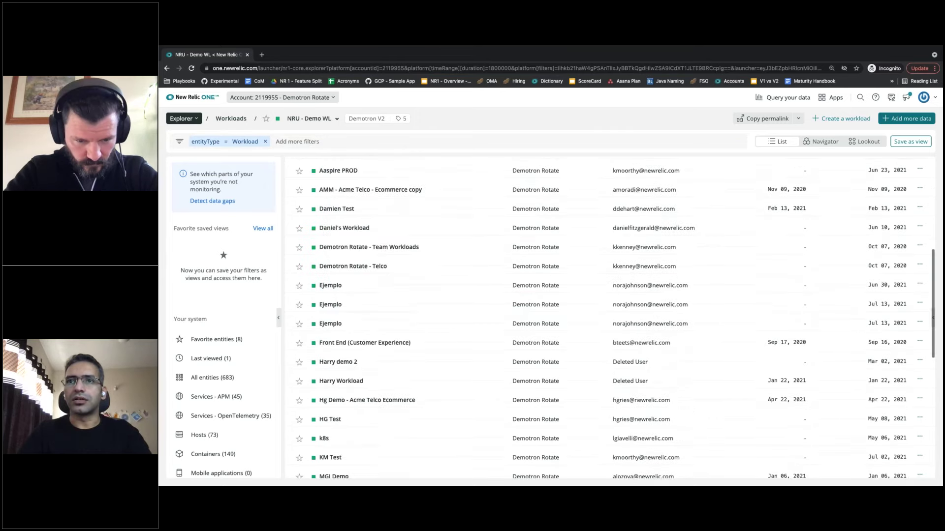
scroll(354, 350, "down", 5)
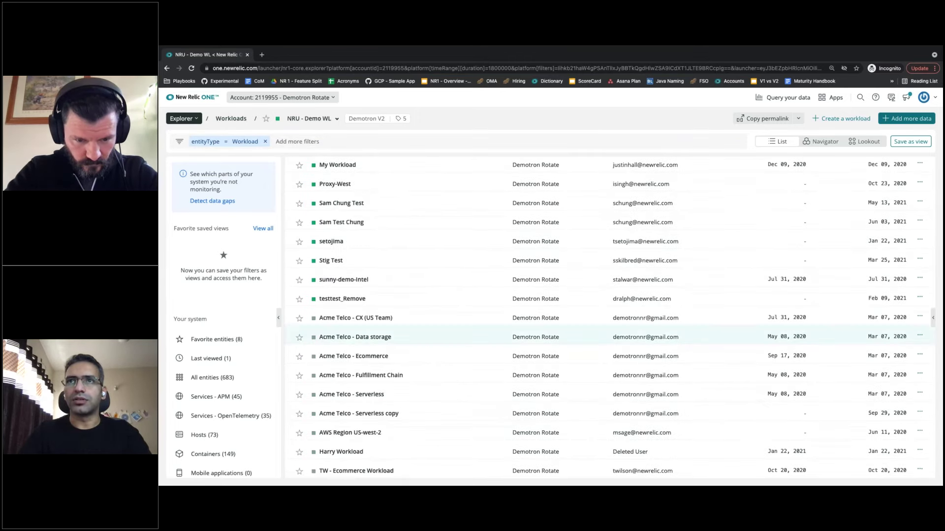
scroll(610, 324, "up", 2)
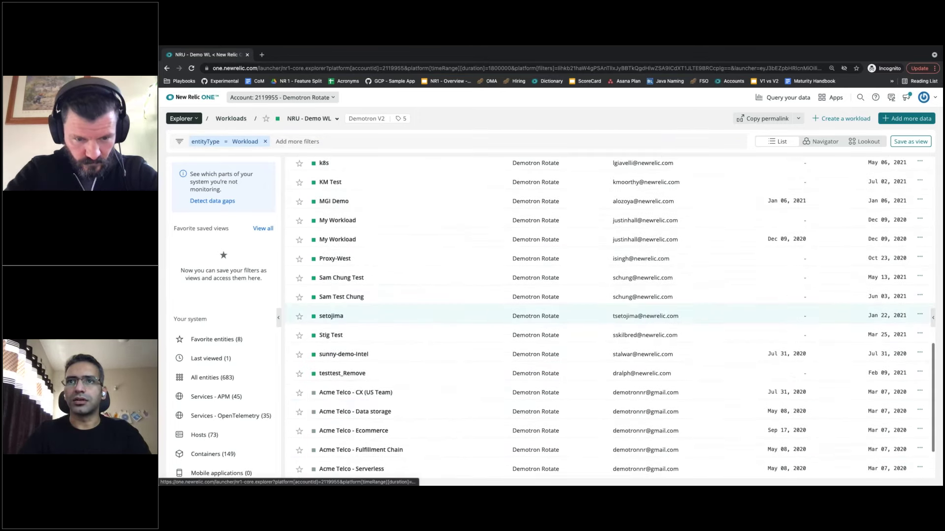
scroll(610, 325, "down", 3)
scroll(610, 322, "up", 10)
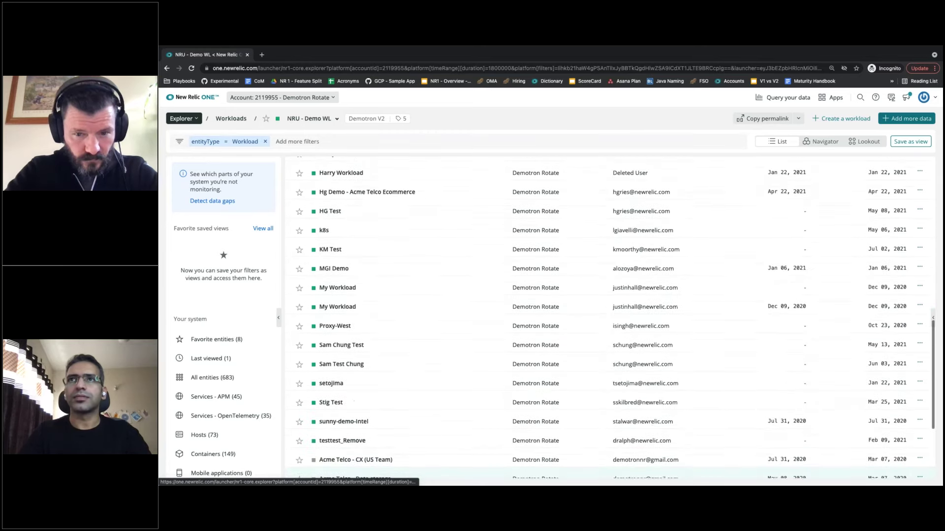
left_click(276, 97)
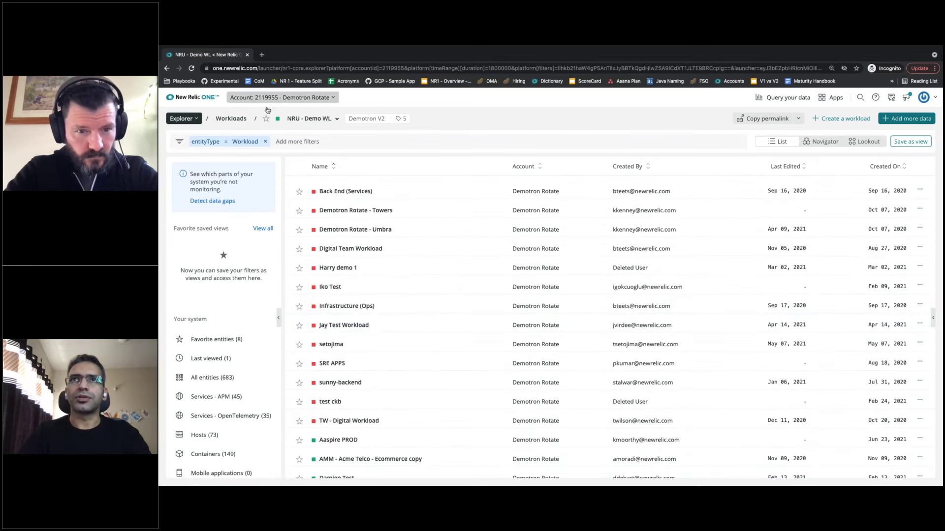
left_click(246, 145)
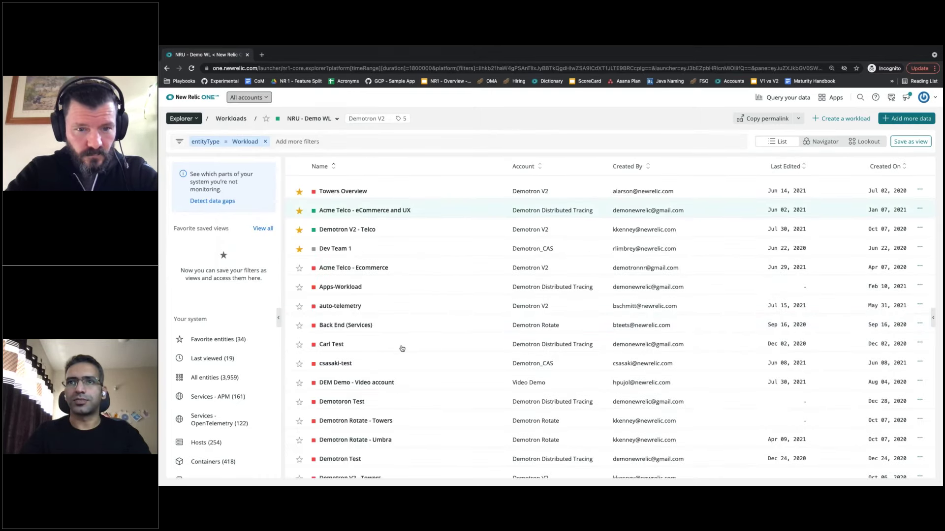
Sort the workloads by name, locate NRU - Demo WL and open it
left_click(326, 167)
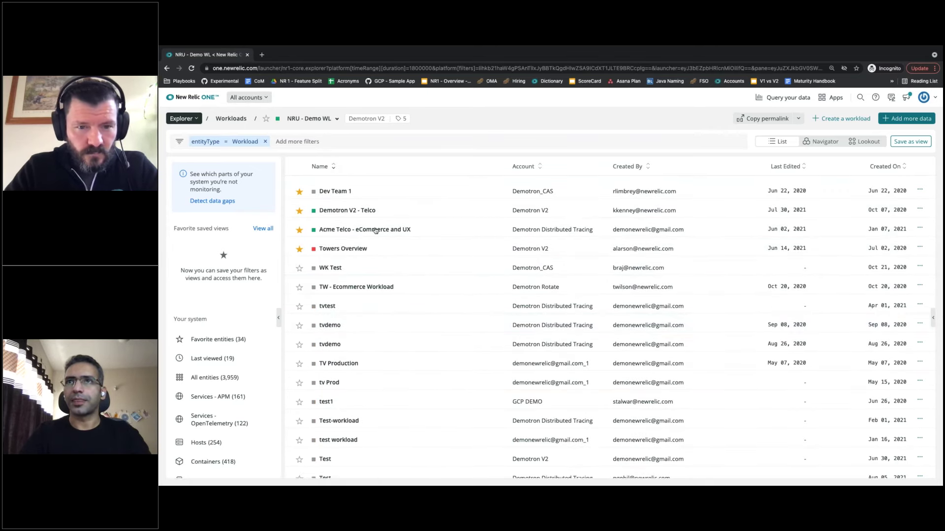
scroll(405, 340, "down", 5)
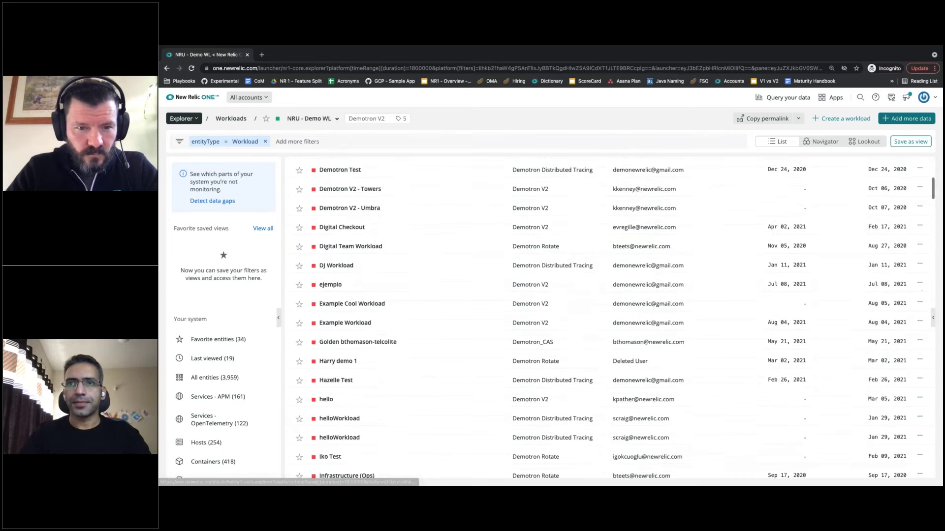
scroll(609, 317, "down", 15)
scroll(608, 317, "down", 12)
scroll(609, 317, "down", 5)
scroll(346, 253, "down", 2)
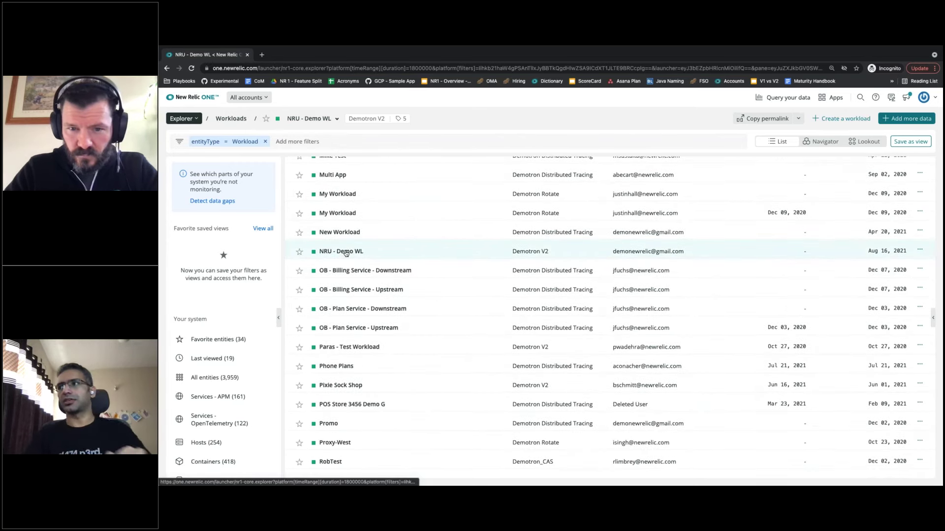
left_click(345, 253)
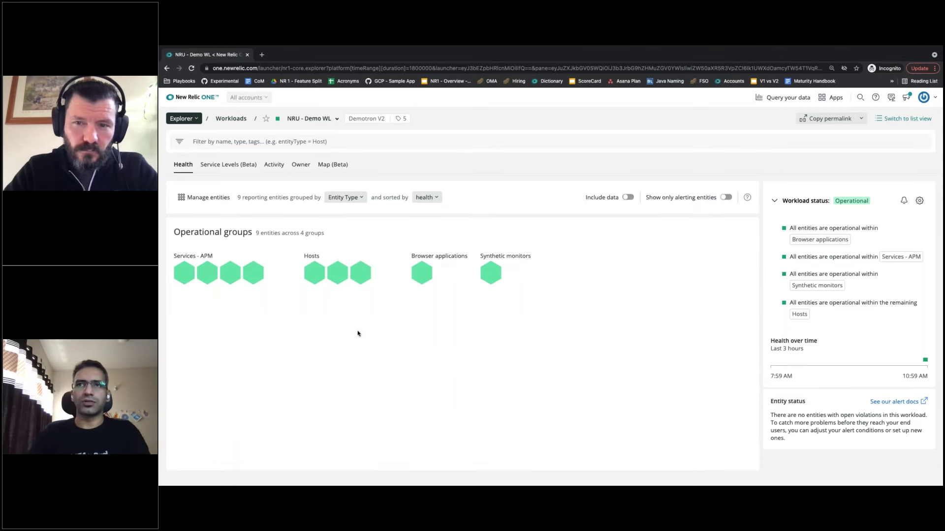
Inspect the Fulfillment Service entity in the Services - APM group, then show the workload's entities in list view
left_click(186, 277)
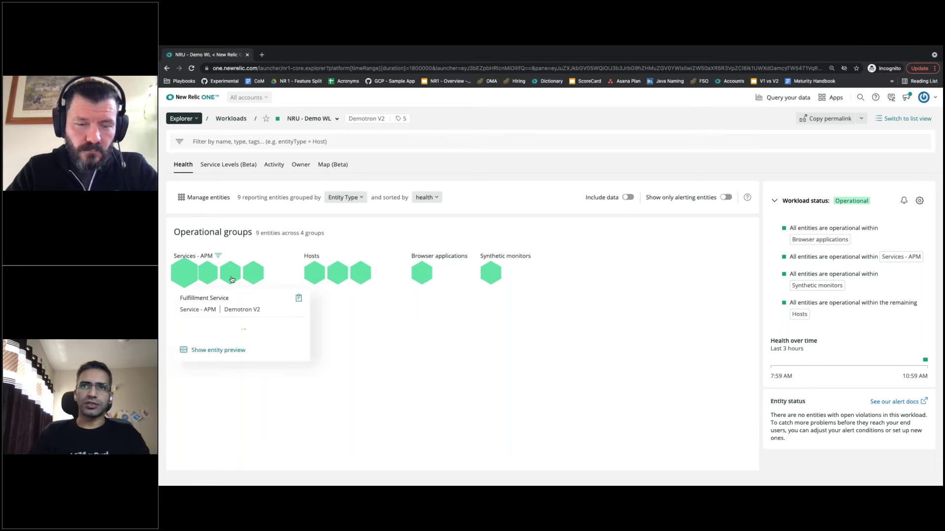
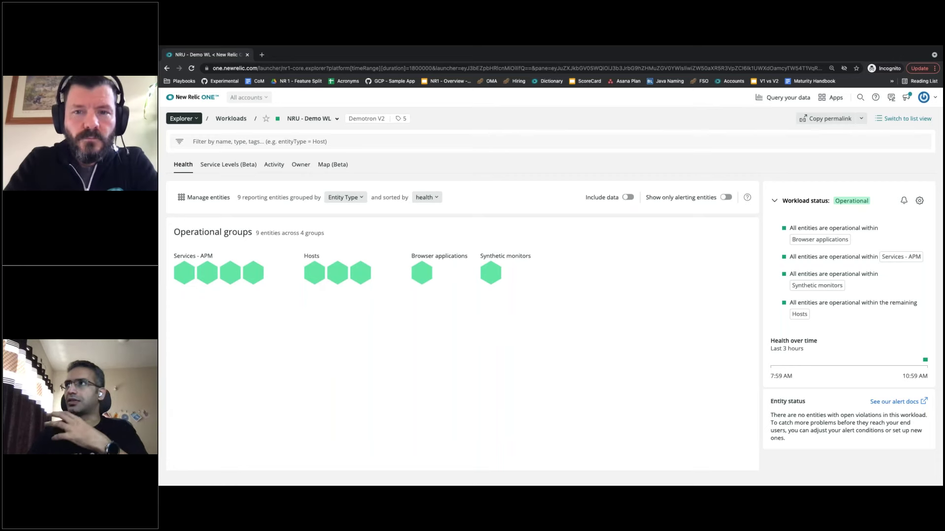
left_click(906, 119)
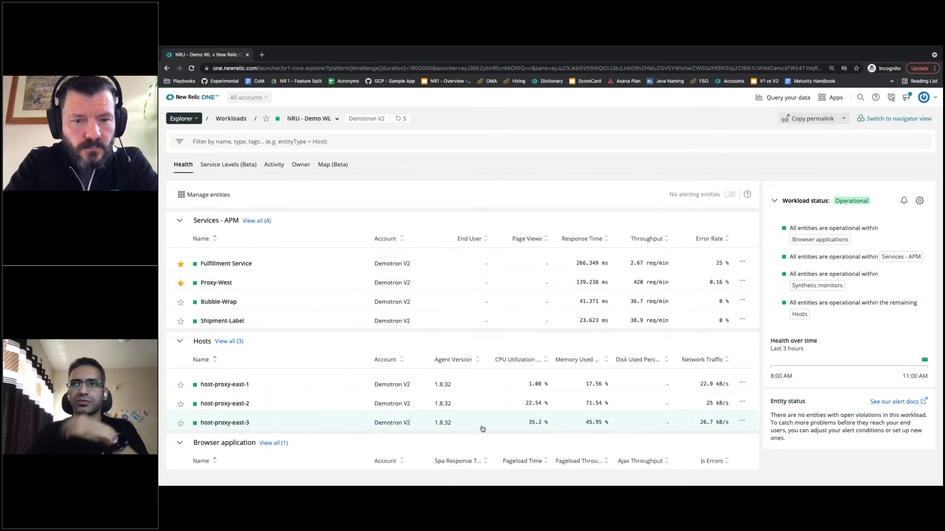
Show the NRU - Demo WL entities in navigator view, include their data and examine the entity groups
left_click(904, 122)
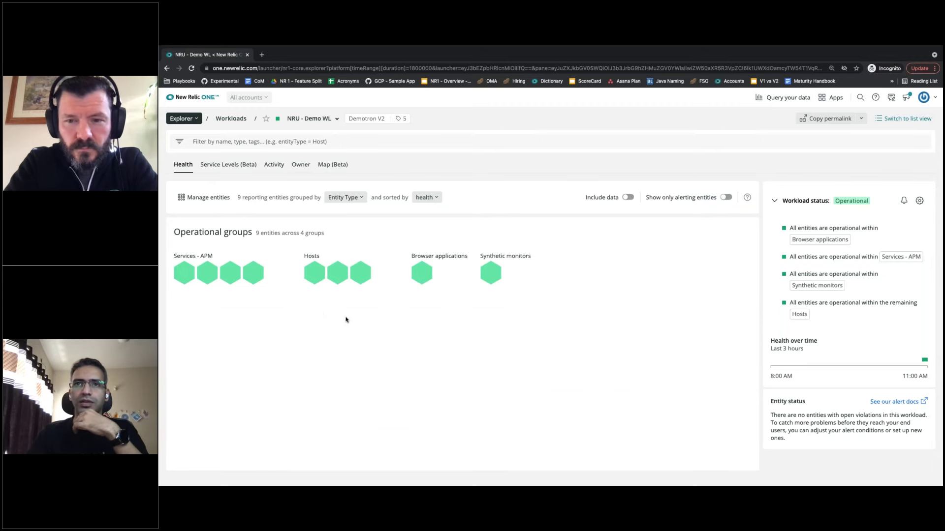
left_click(629, 197)
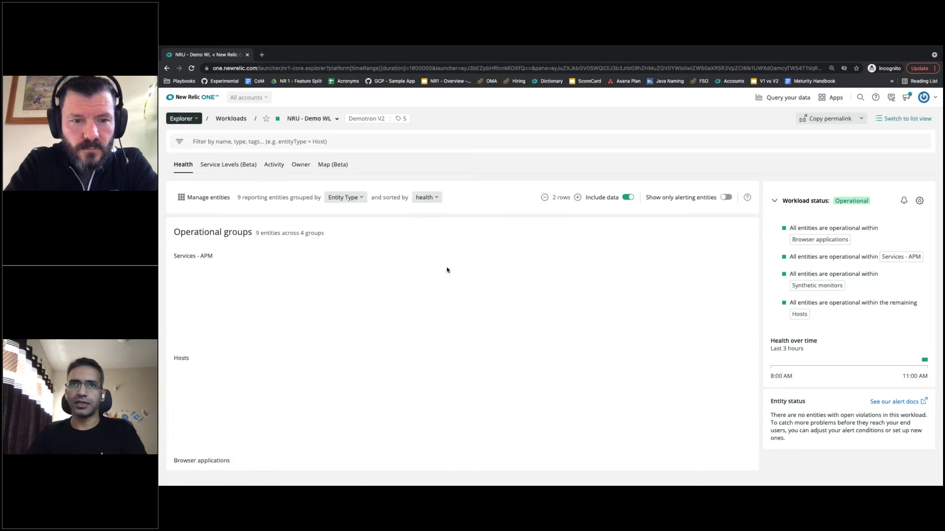
scroll(468, 349, "down", 2)
scroll(433, 340, "up", 2)
mouse_move(265, 307)
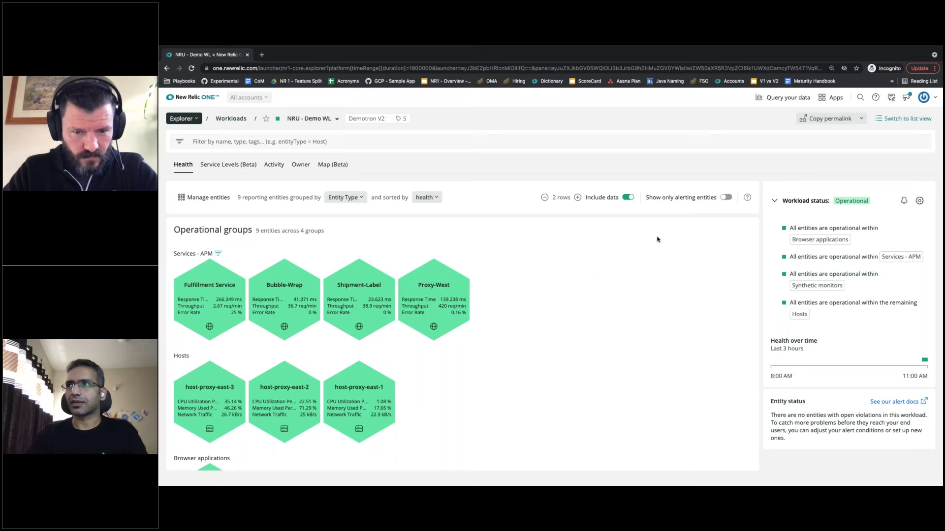
Check the workload for alerting entities only, then show all entities again and stop including their data
left_click(727, 198)
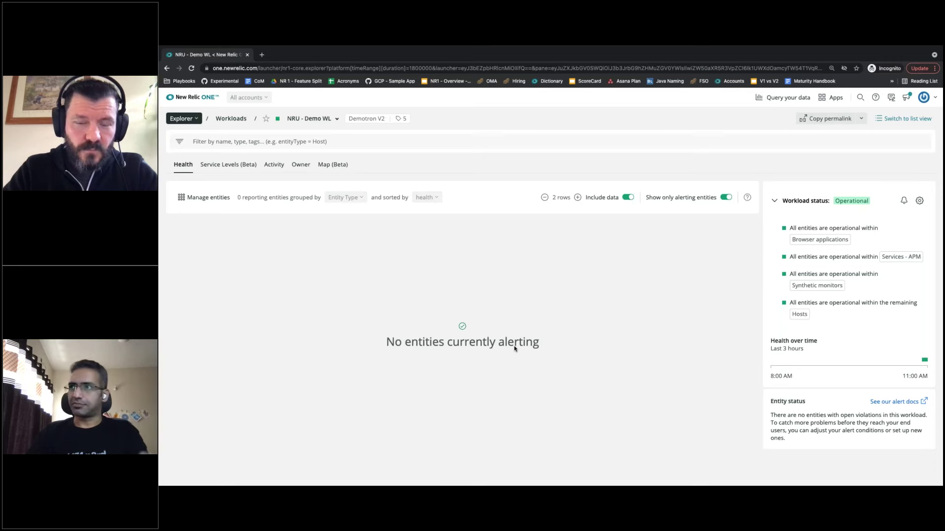
left_click(726, 197)
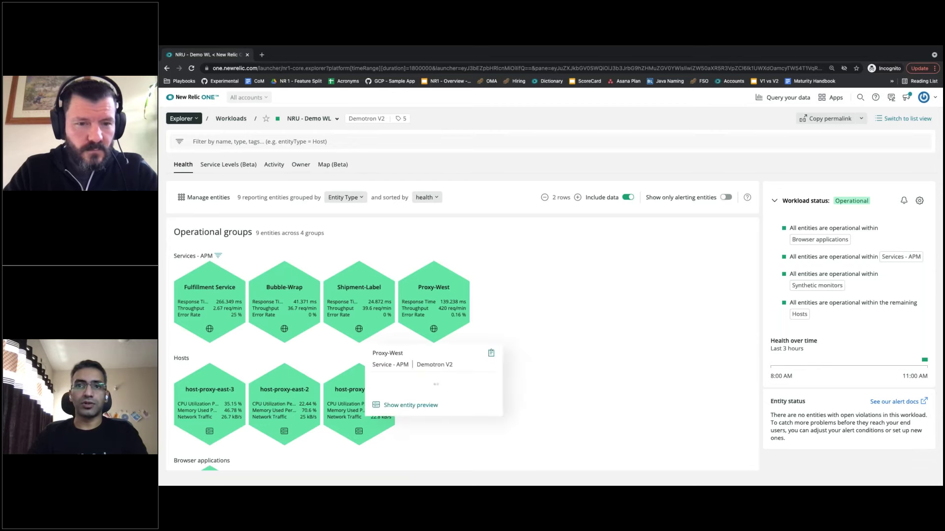
scroll(421, 332, "down", 3)
scroll(420, 331, "up", 2)
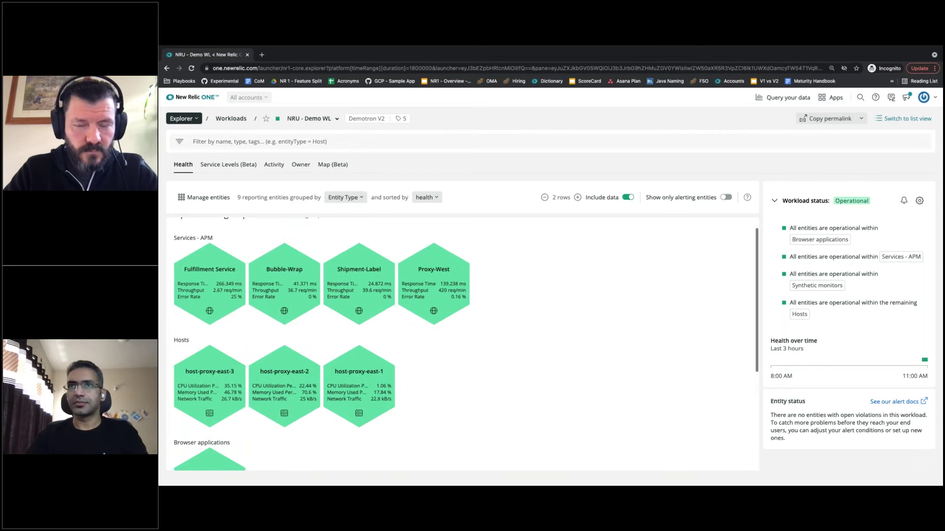
scroll(499, 236, "up", 1)
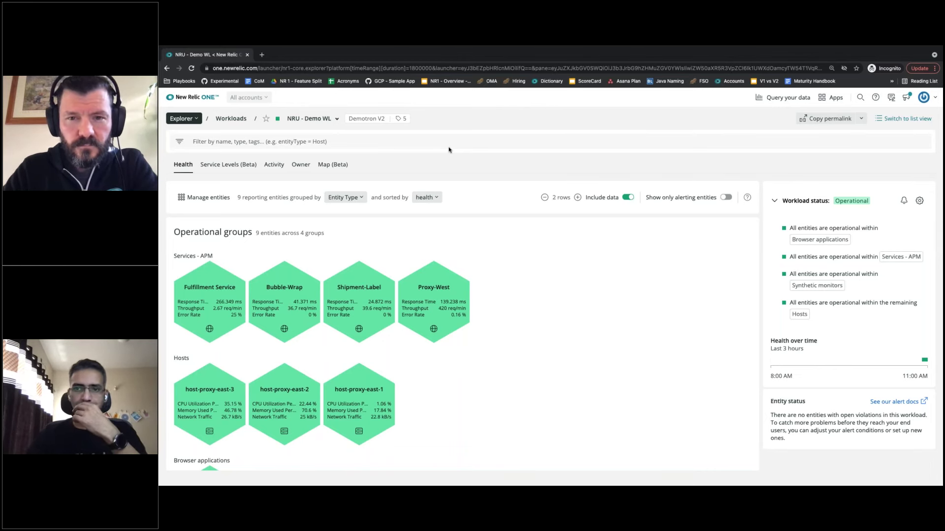
left_click(627, 198)
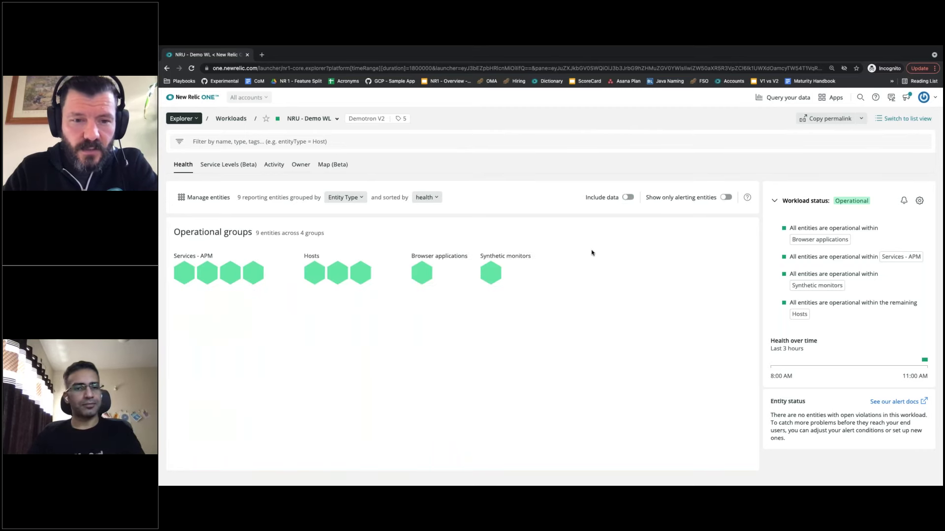
Open the workload's Activity view and examine the Services - APM, Hosts and Browser application charts
left_click(274, 166)
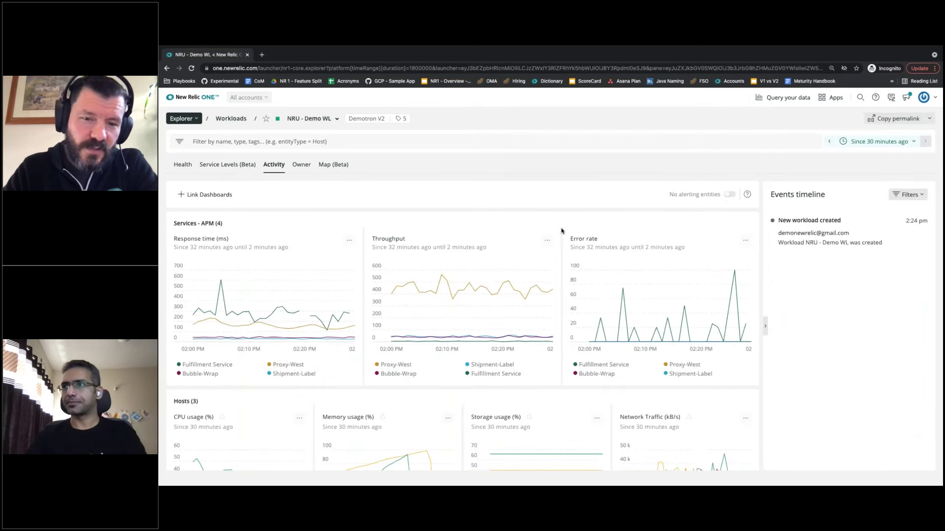
scroll(561, 247, "down", 4)
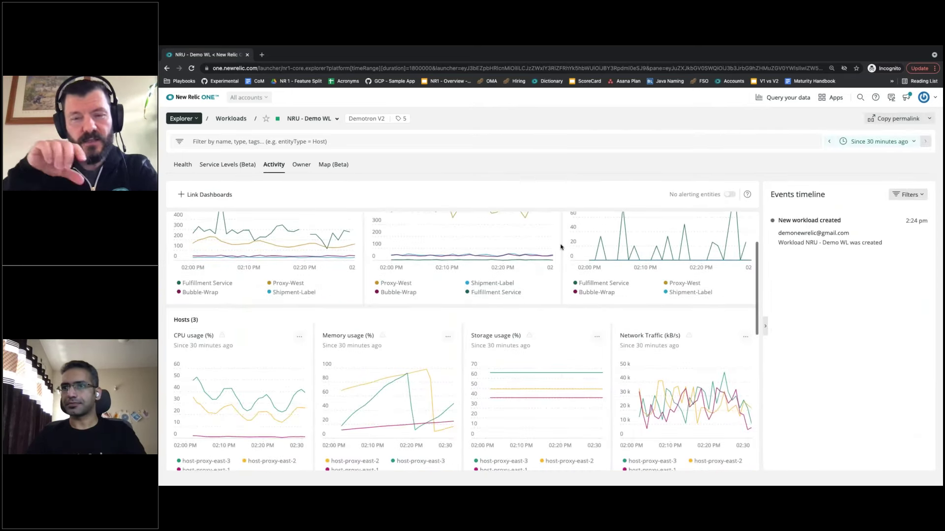
scroll(463, 342, "down", 2)
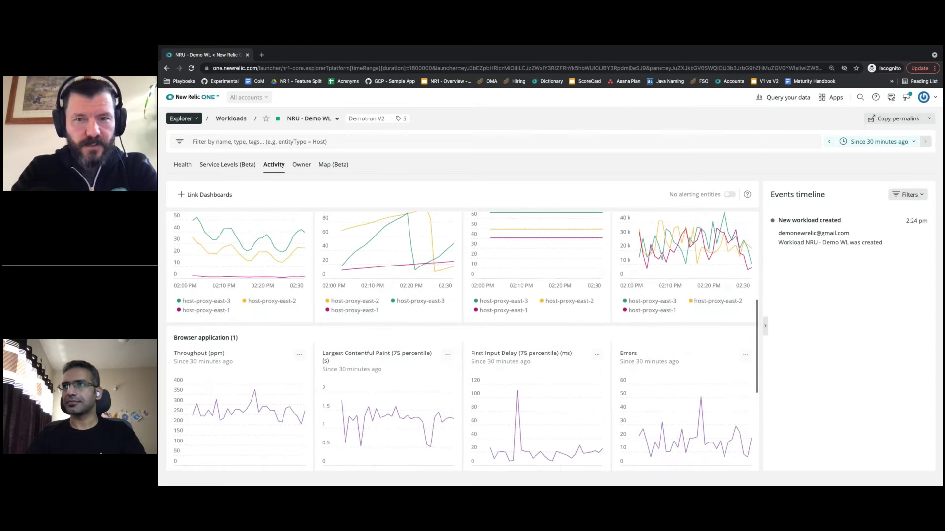
scroll(463, 341, "up", 3)
scroll(462, 340, "up", 3)
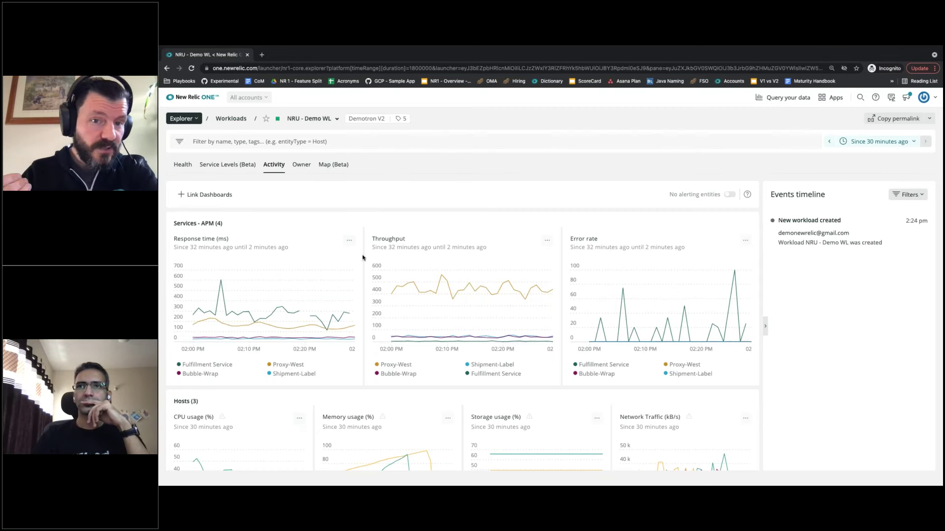
scroll(363, 257, "down", 2)
scroll(362, 258, "down", 4)
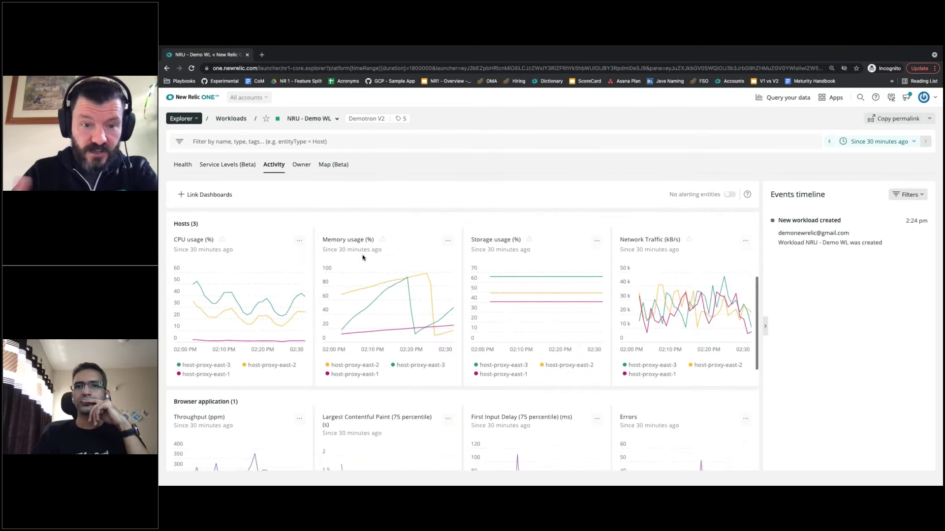
scroll(363, 257, "up", 1)
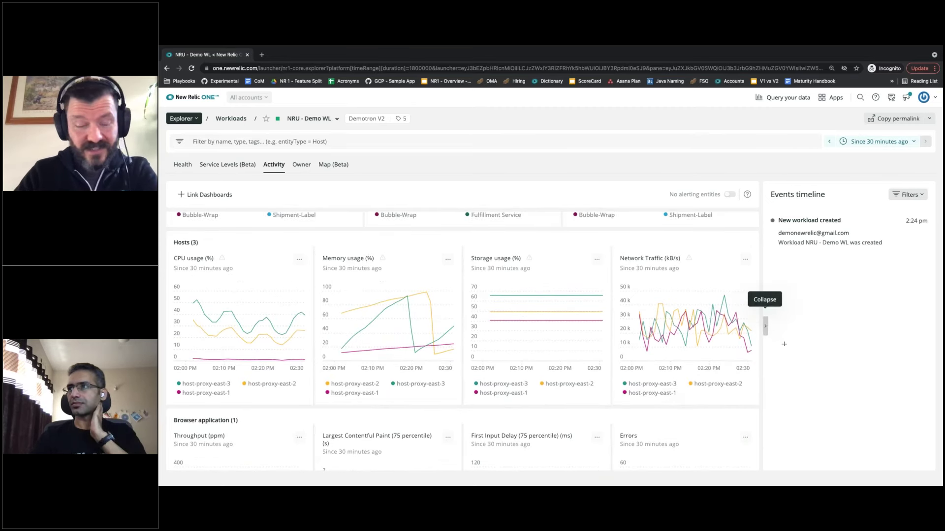
Collapse the Events timeline and review the widened activity charts through to the Synthetic monitor section
left_click(766, 326)
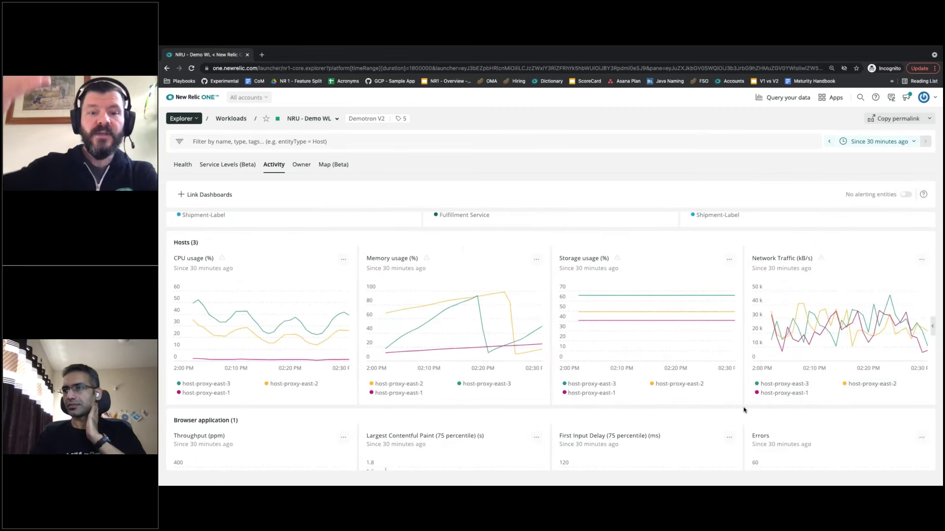
scroll(744, 410, "down", 3)
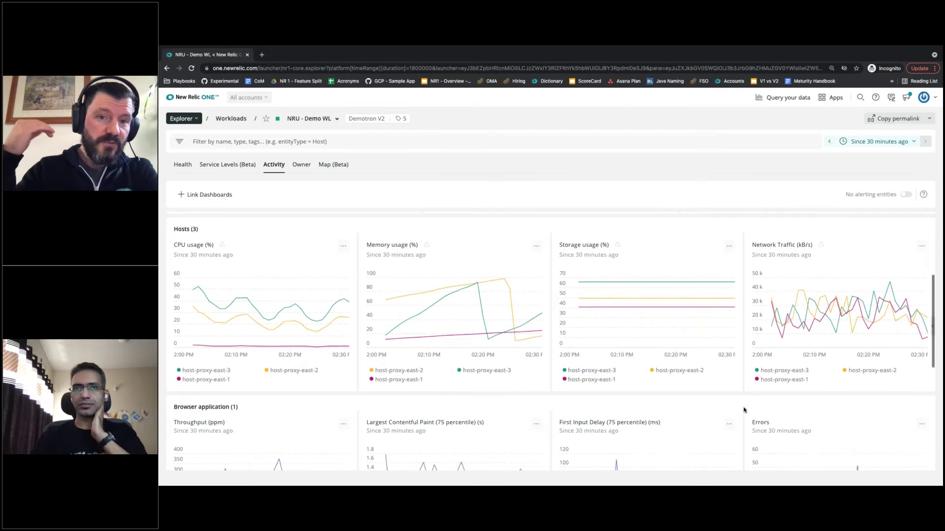
scroll(743, 409, "down", 2)
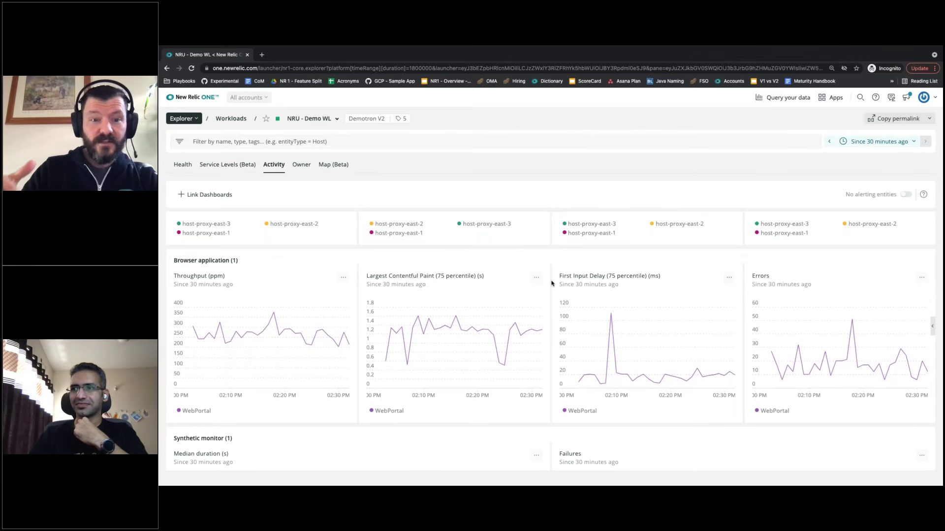
scroll(551, 284, "down", 3)
scroll(552, 284, "up", 1)
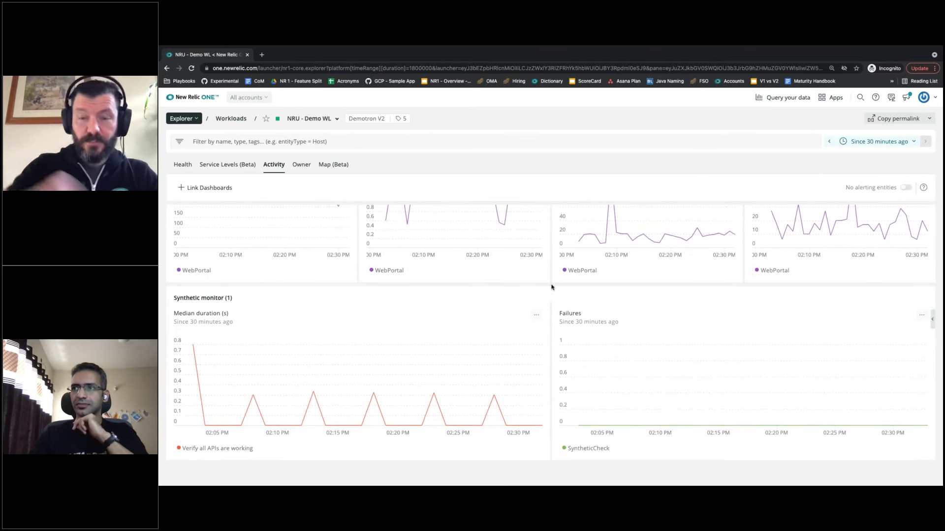
scroll(551, 287, "up", 1)
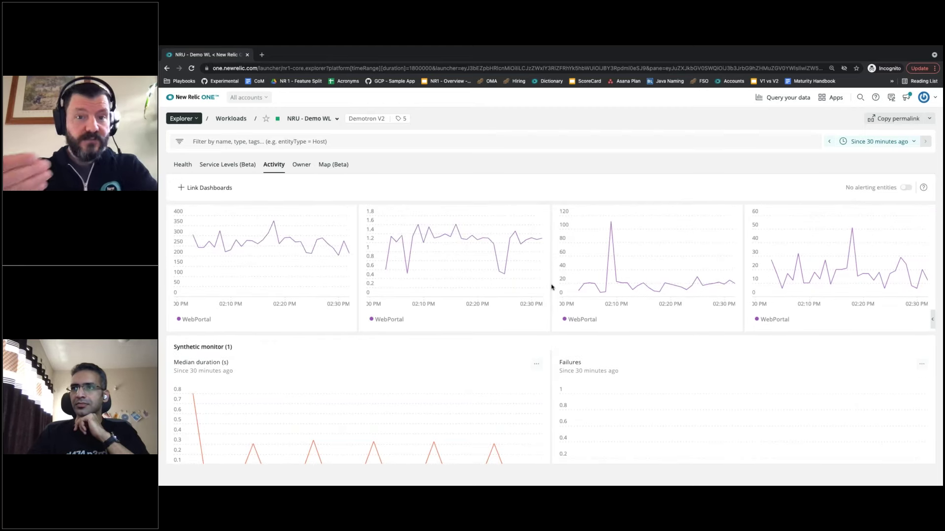
scroll(552, 287, "up", 5)
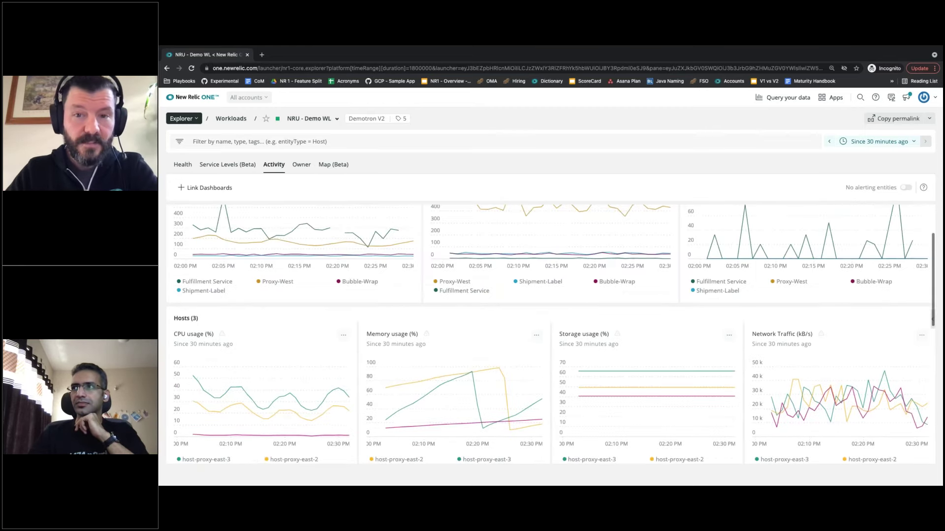
scroll(551, 287, "up", 1)
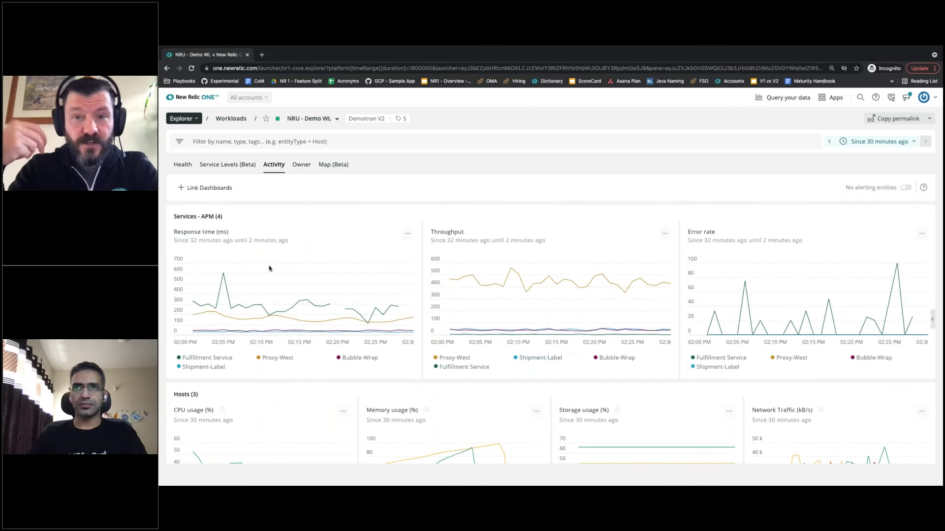
Inspect the workload's Owner information and its name, team and description editing form, leaving everything unedited
left_click(301, 165)
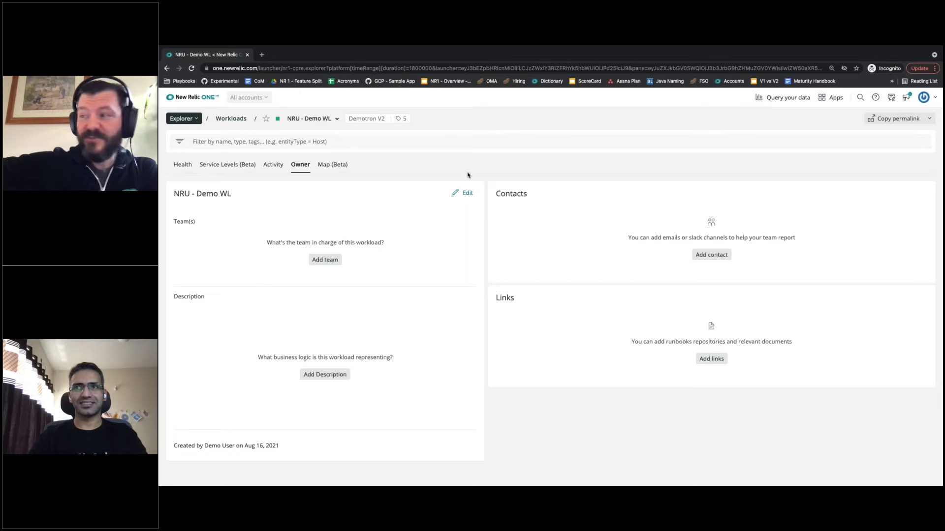
left_click(467, 194)
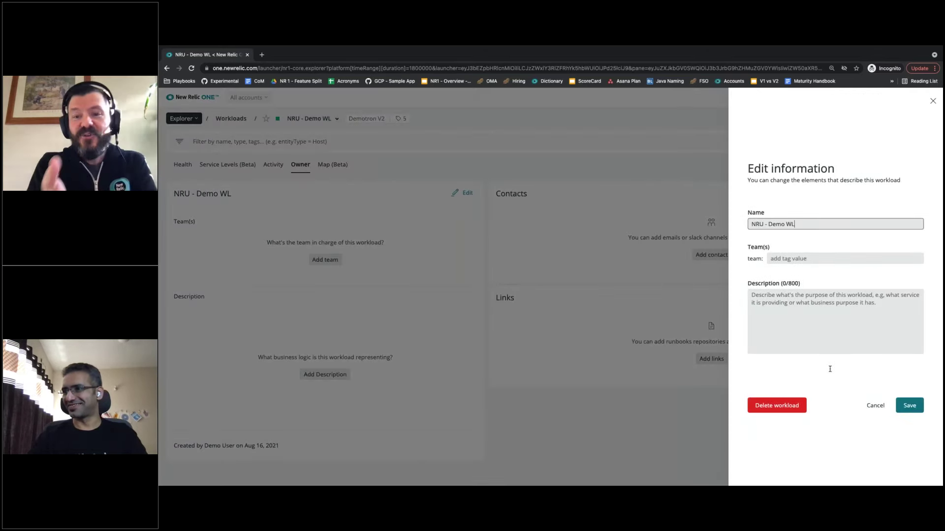
left_click(876, 406)
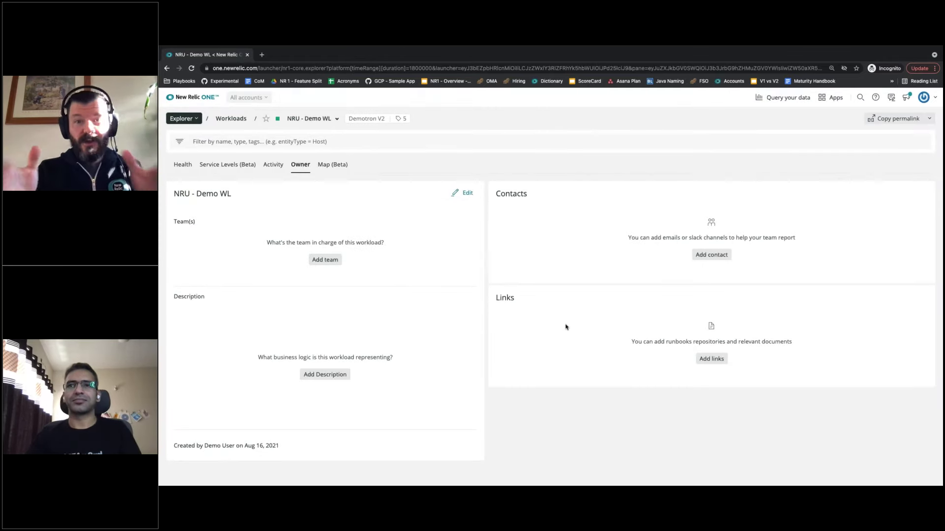
left_click(331, 260)
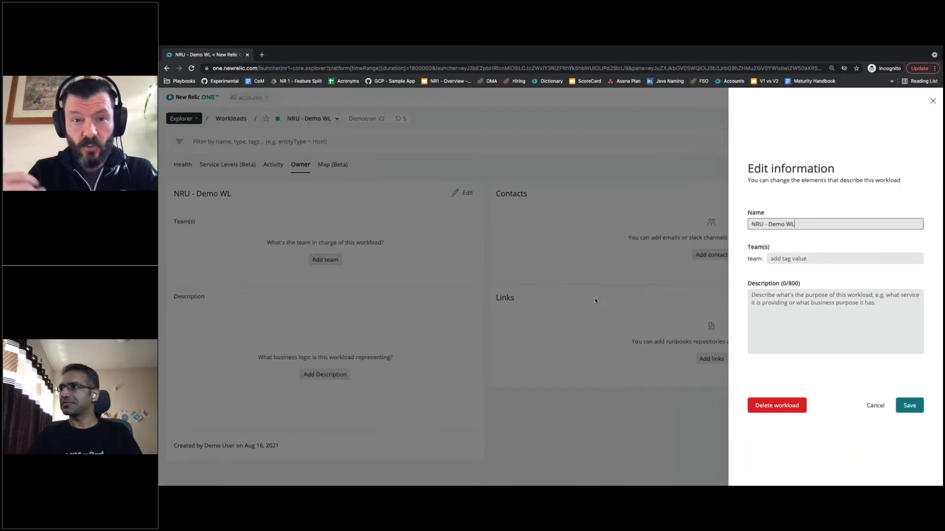
left_click(874, 406)
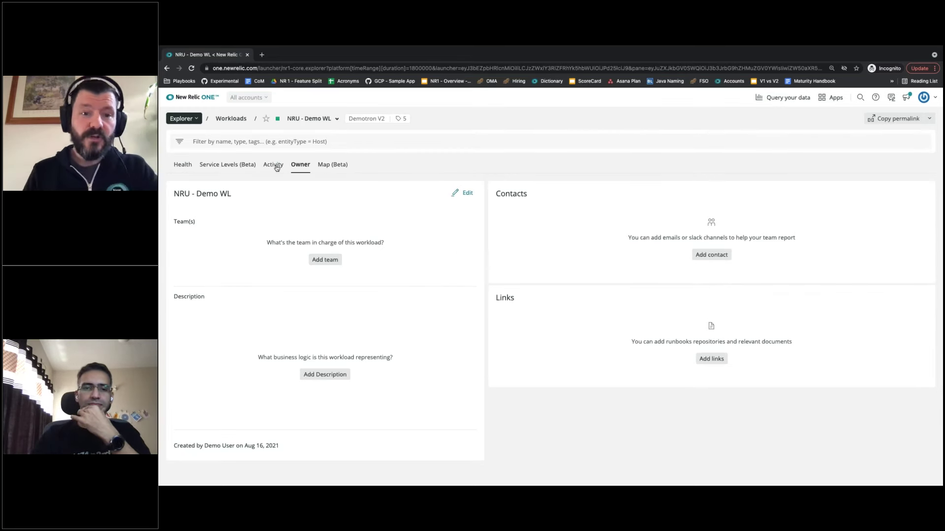
Return to the Health view of NRU - Demo WL and examine its operational groups
left_click(182, 167)
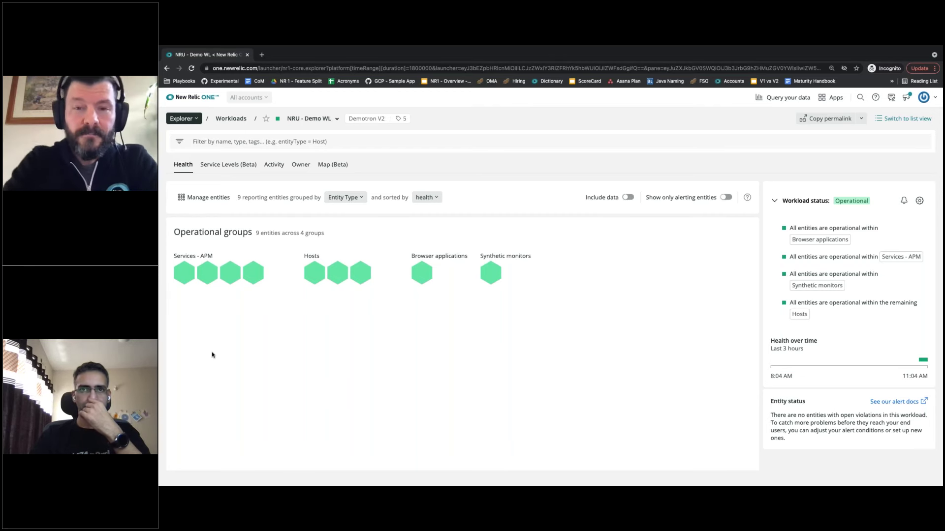
mouse_move(189, 277)
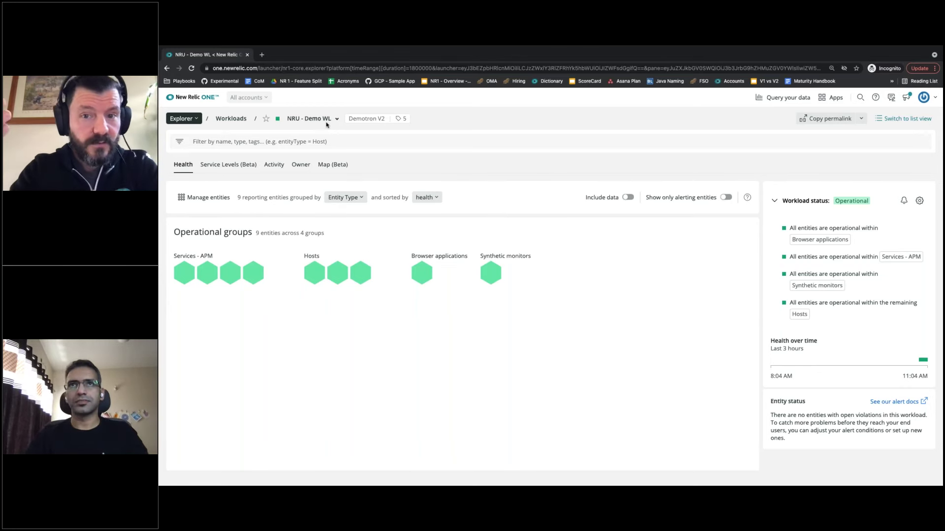
mouse_move(325, 45)
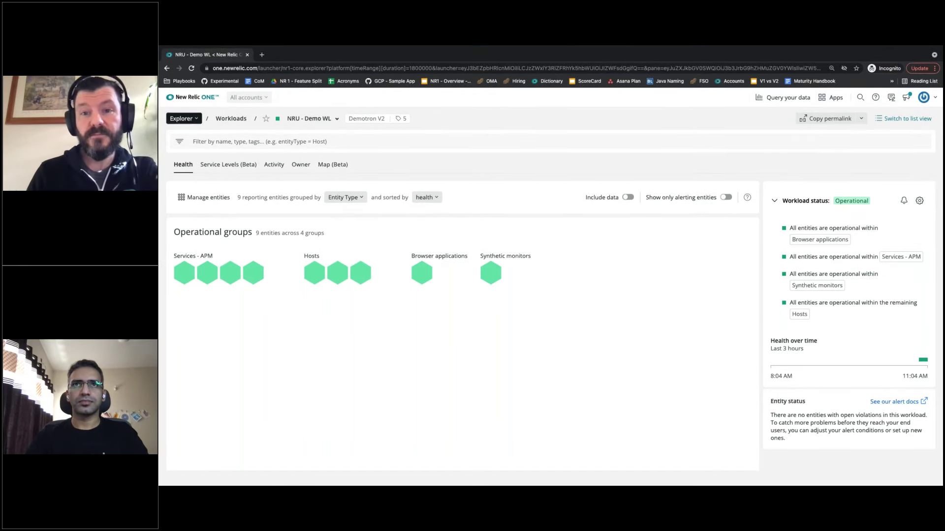
Leave the workload and open Errors Inbox
left_click(184, 119)
mouse_move(245, 266)
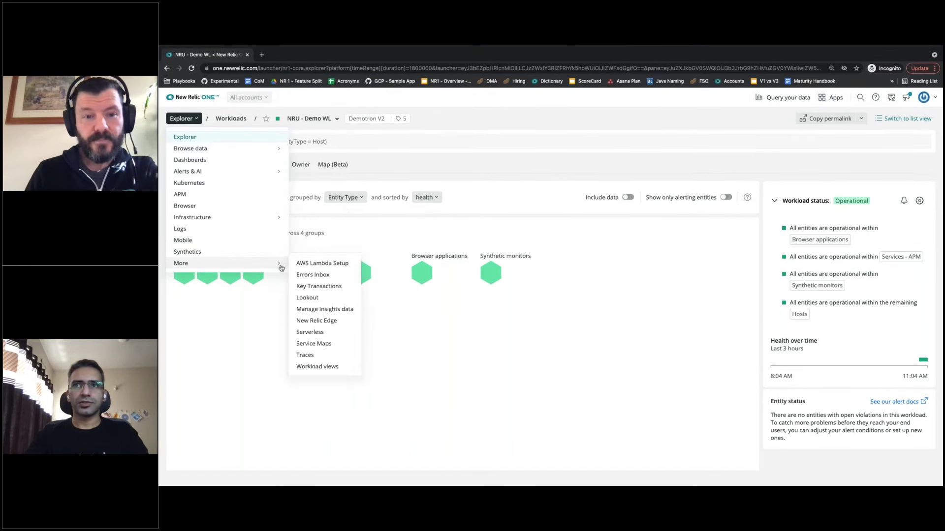
left_click(313, 274)
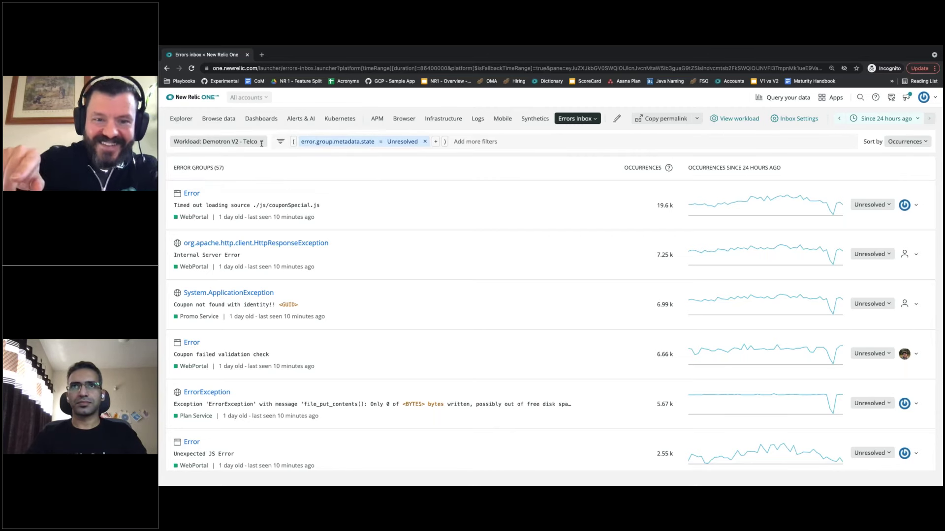
Choose the Demotron V2 - Telco workload in Errors Inbox and remove the Unresolved state filter from the error groups
left_click(261, 142)
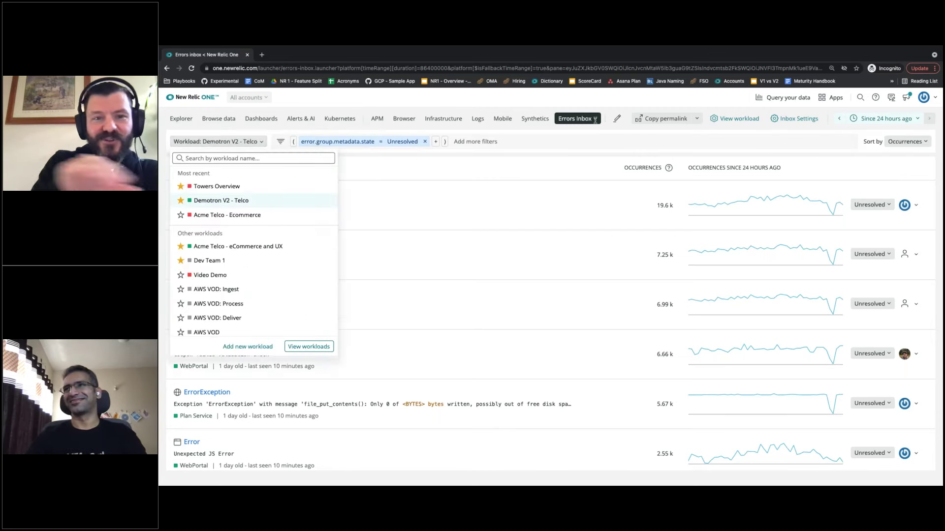
left_click(595, 119)
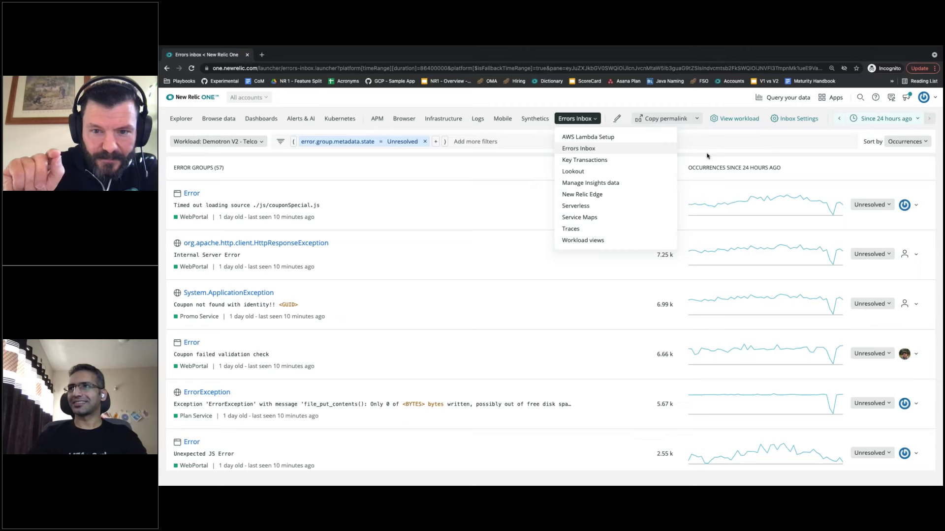
left_click(526, 157)
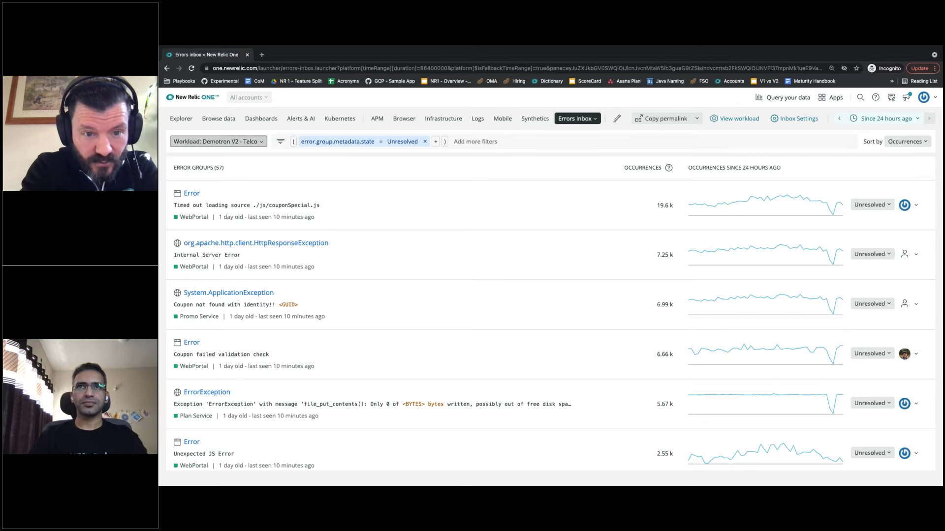
left_click(254, 143)
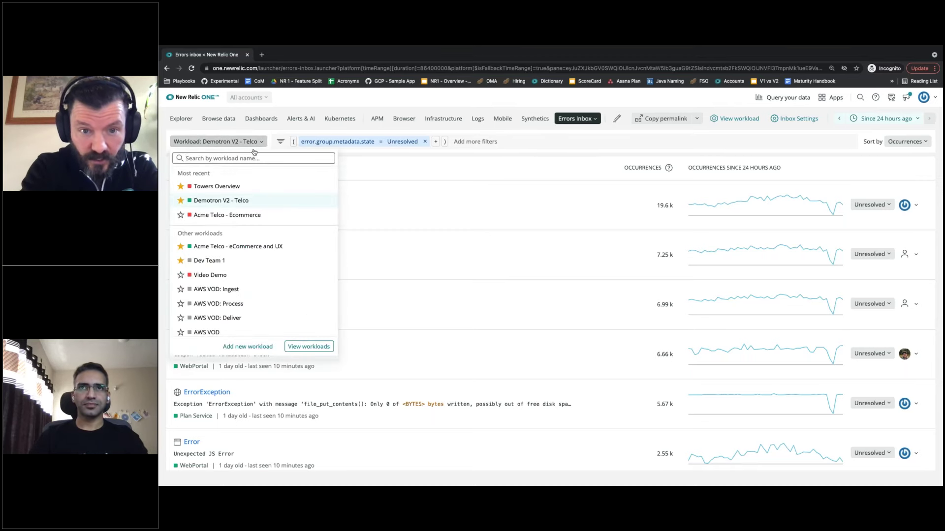
left_click(228, 201)
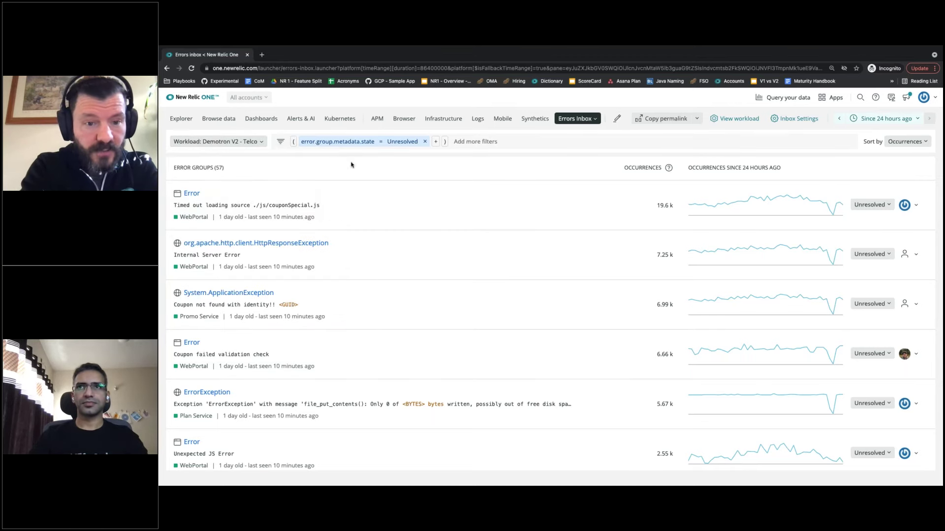
left_click(425, 143)
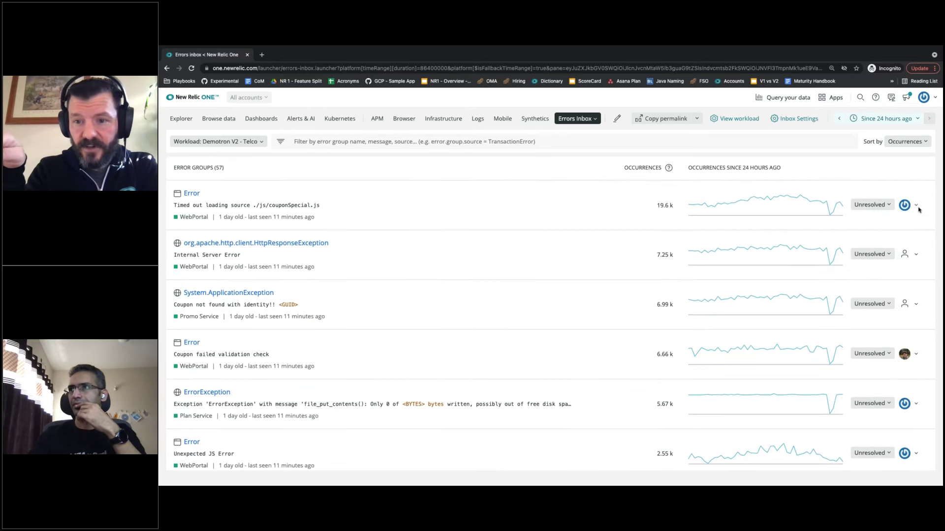
Inspect the assignee choices for the HttpResponseException group and the status choices for the couponSpecial.js error without picking any
left_click(908, 254)
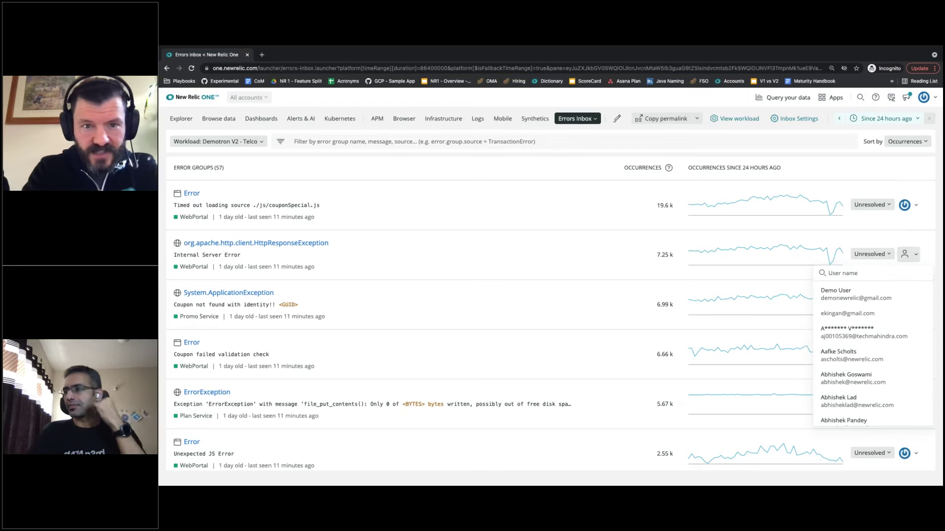
scroll(872, 344, "down", 2)
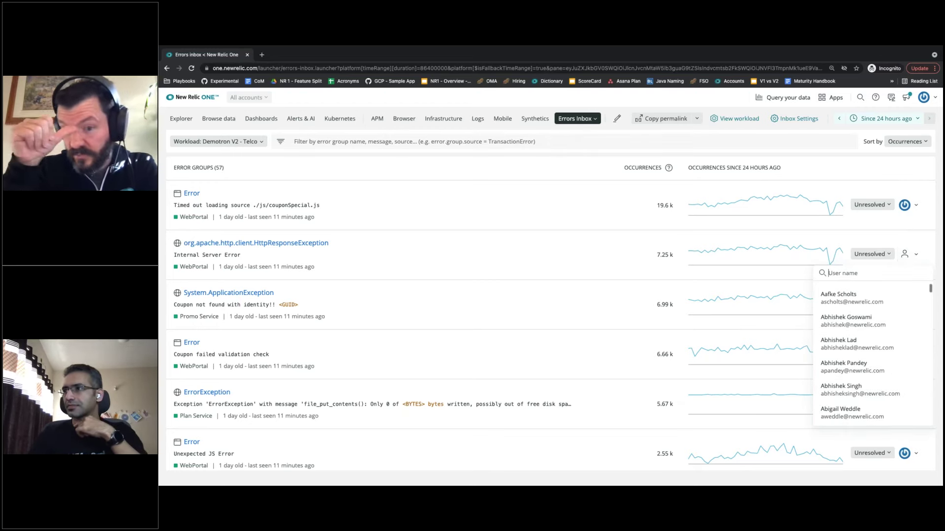
scroll(872, 345, "down", 1)
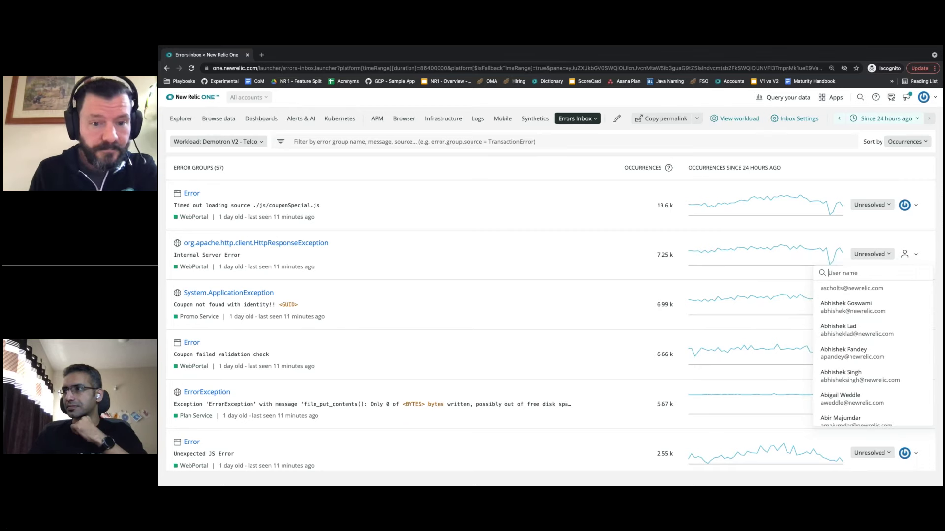
scroll(872, 344, "down", 2)
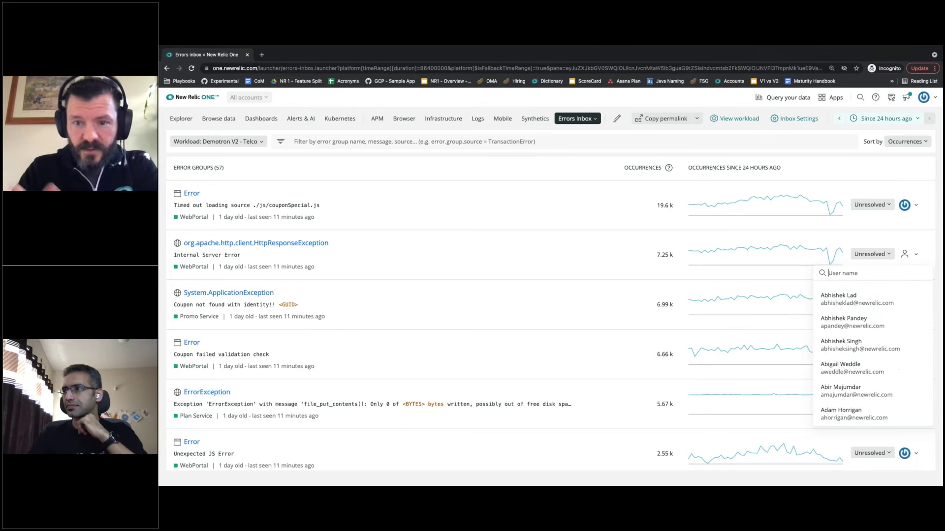
scroll(836, 344, "up", 2)
scroll(837, 345, "down", 2)
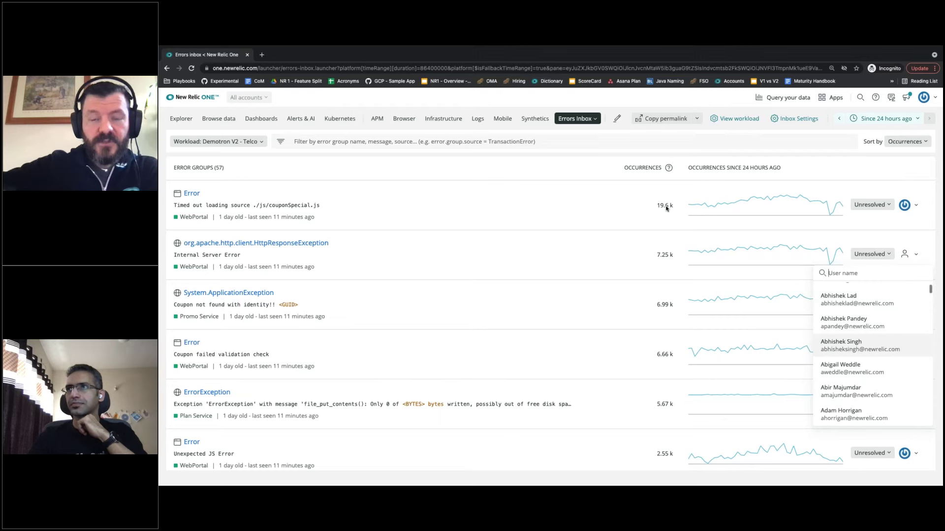
left_click(582, 157)
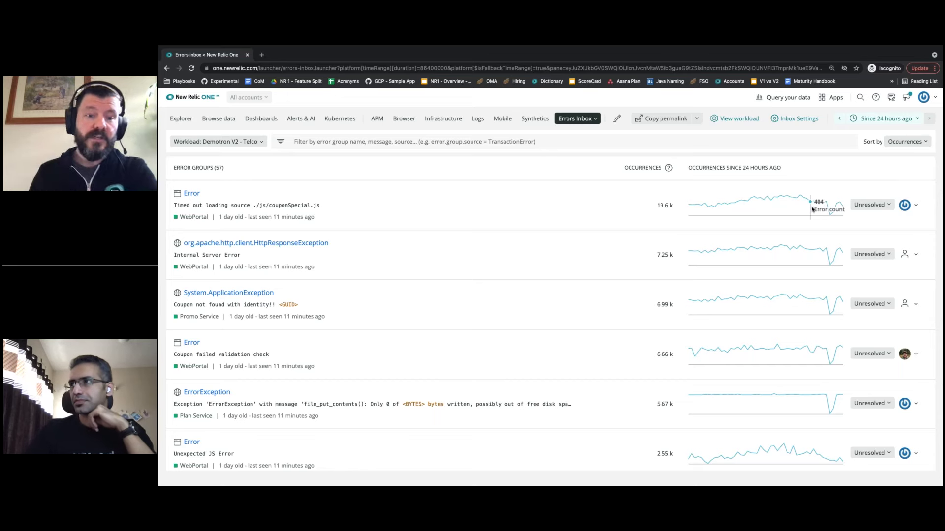
left_click(889, 206)
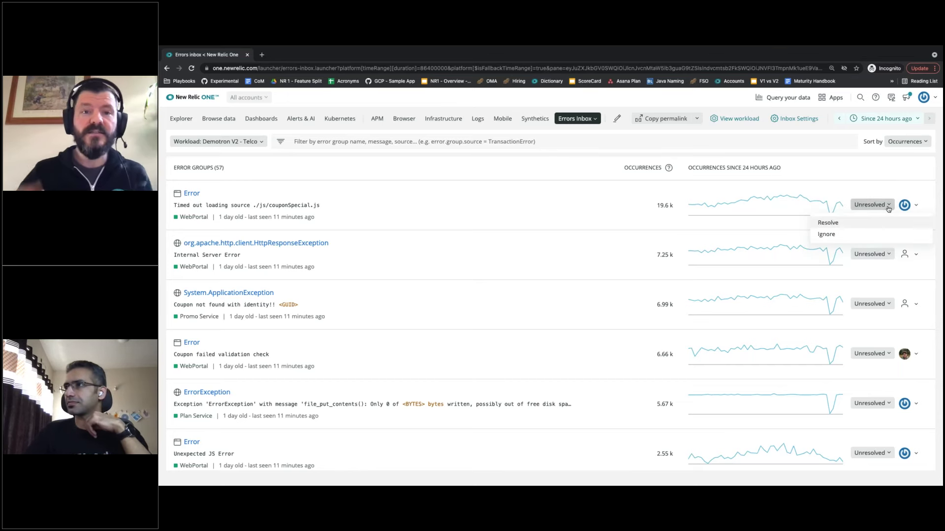
left_click(745, 204)
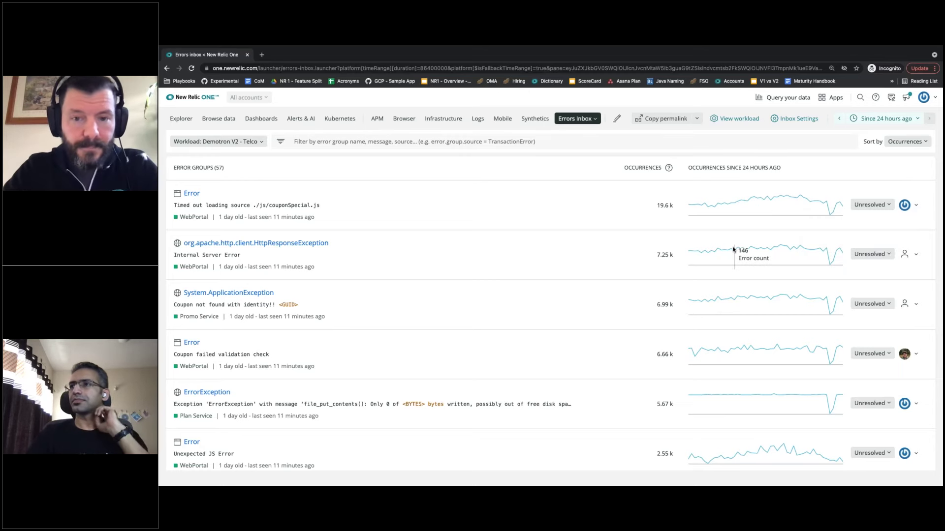
Open the error group for the timeout loading ./js/couponSpecial.js and examine its occurrences, stack trace and attributes
left_click(191, 194)
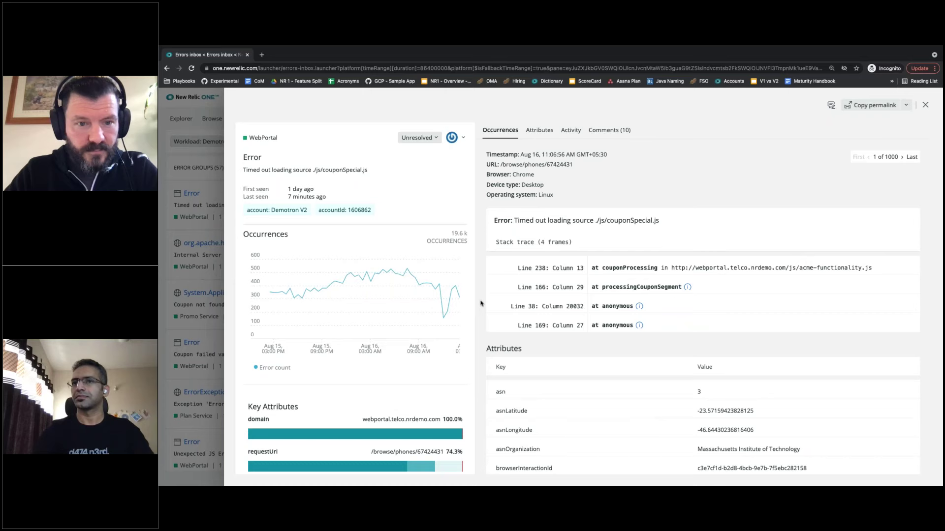
scroll(480, 311, "down", 1)
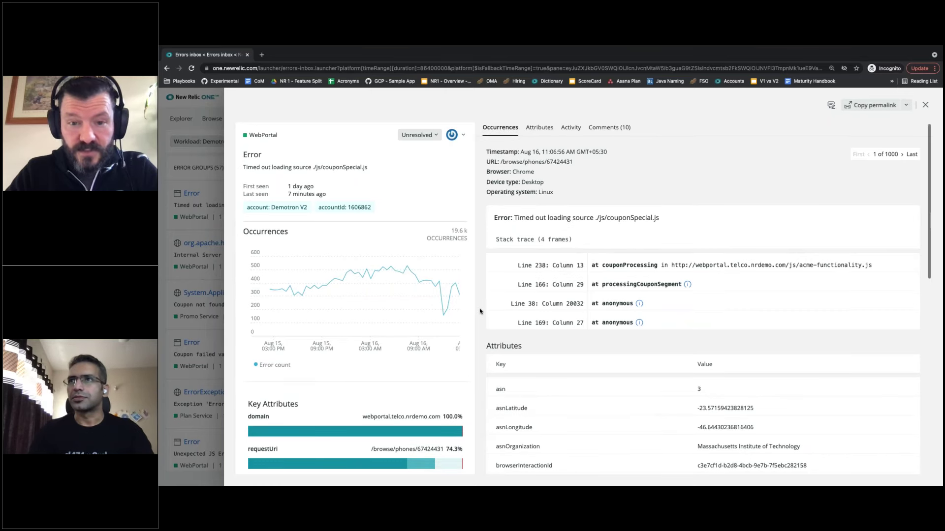
scroll(480, 311, "down", 2)
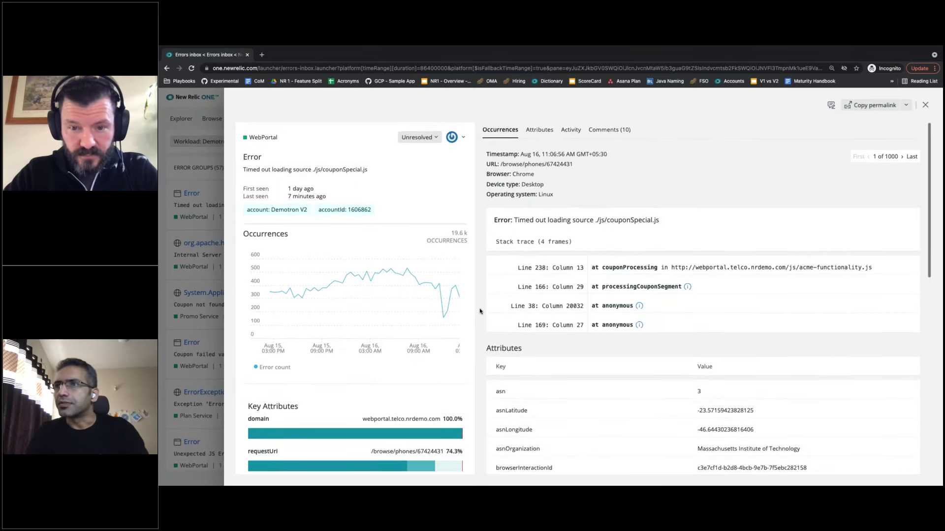
scroll(480, 311, "down", 3)
scroll(480, 311, "up", 5)
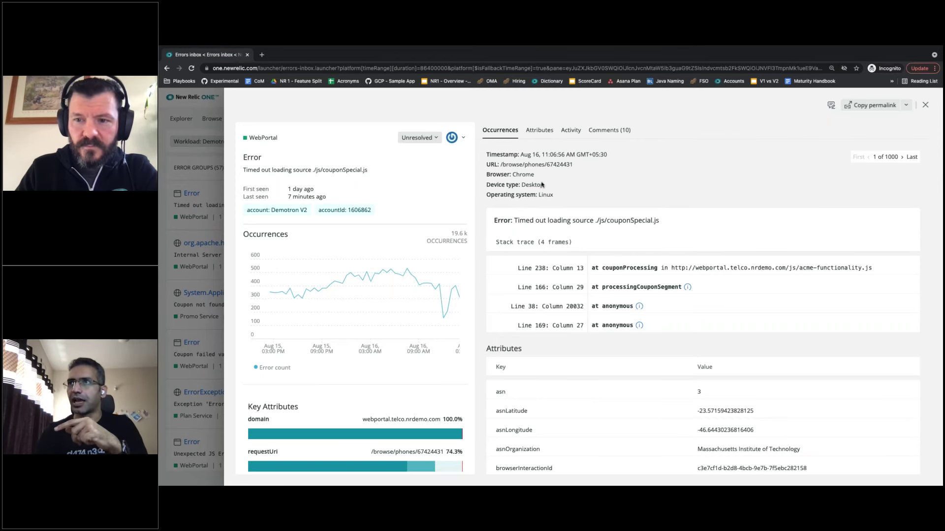
Review the comments on the couponSpecial.js error group and the field for adding one, leaving the field empty
left_click(603, 131)
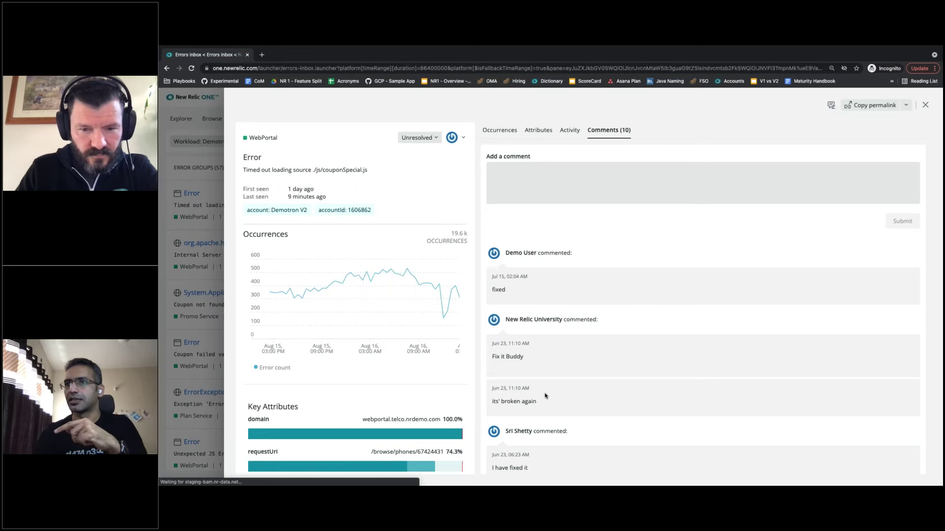
scroll(531, 322, "down", 1)
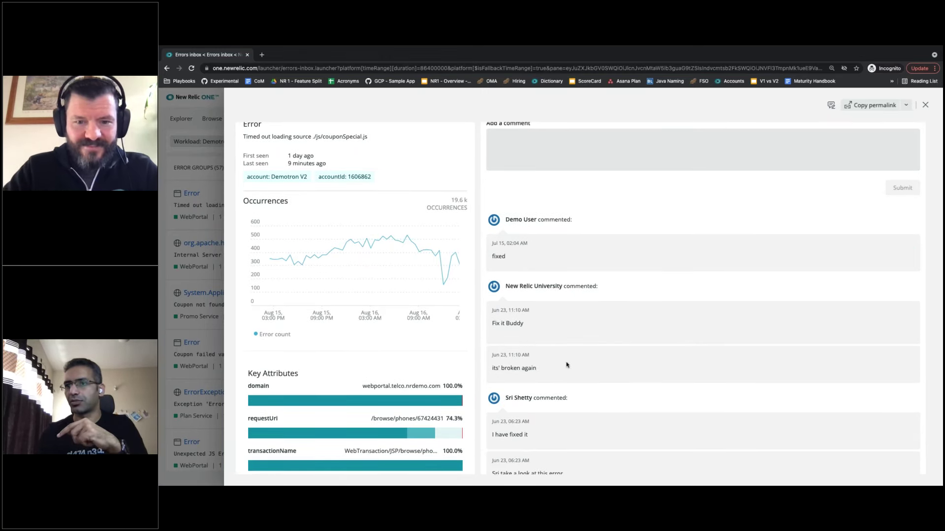
scroll(567, 365, "down", 1)
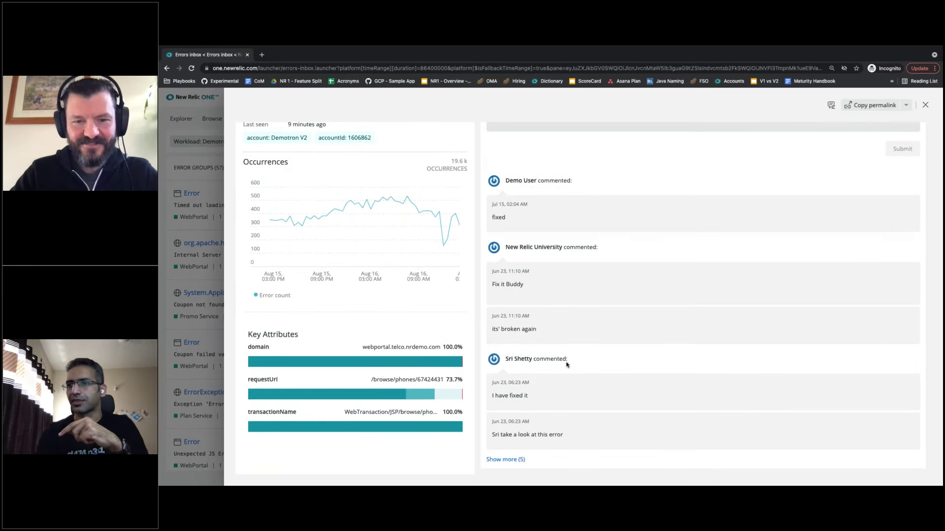
scroll(566, 365, "up", 2)
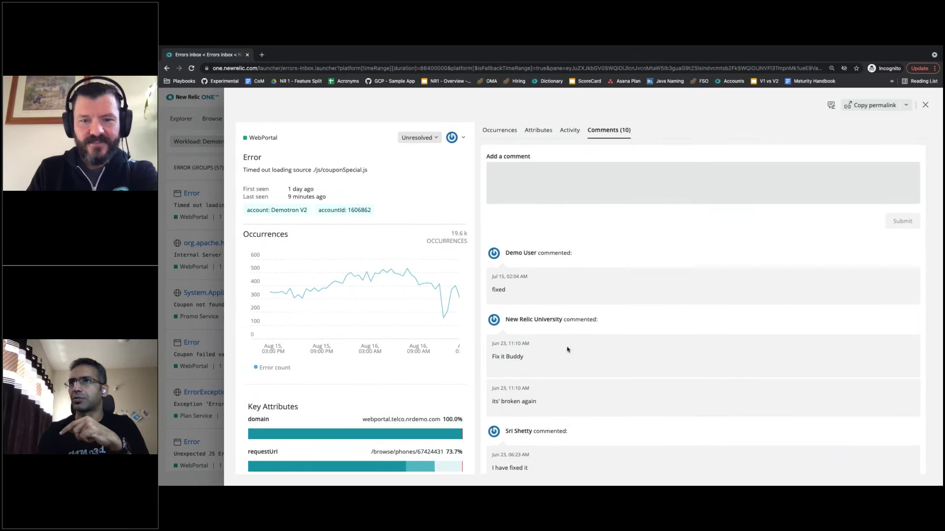
left_click(573, 193)
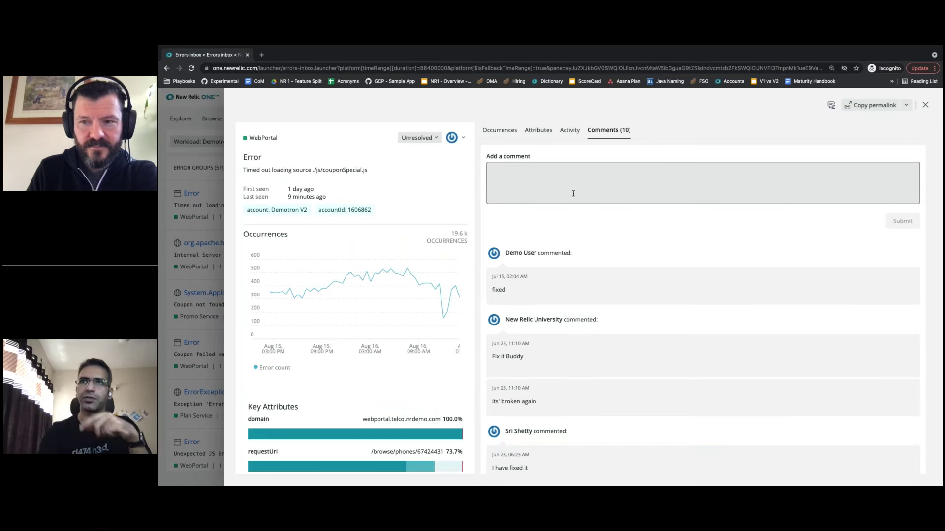
left_click(478, 241)
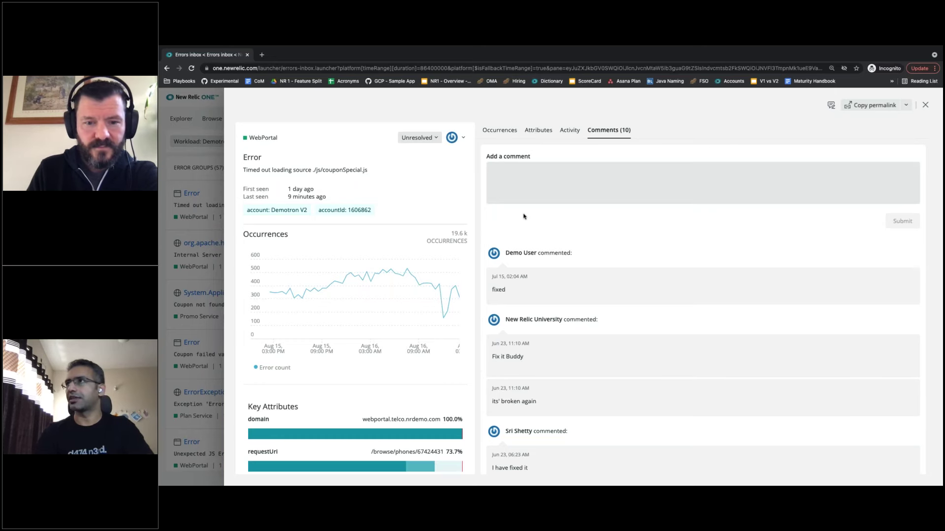
Review the couponSpecial.js error group's activity history of assignments and state changes, and return to the error group list
left_click(573, 129)
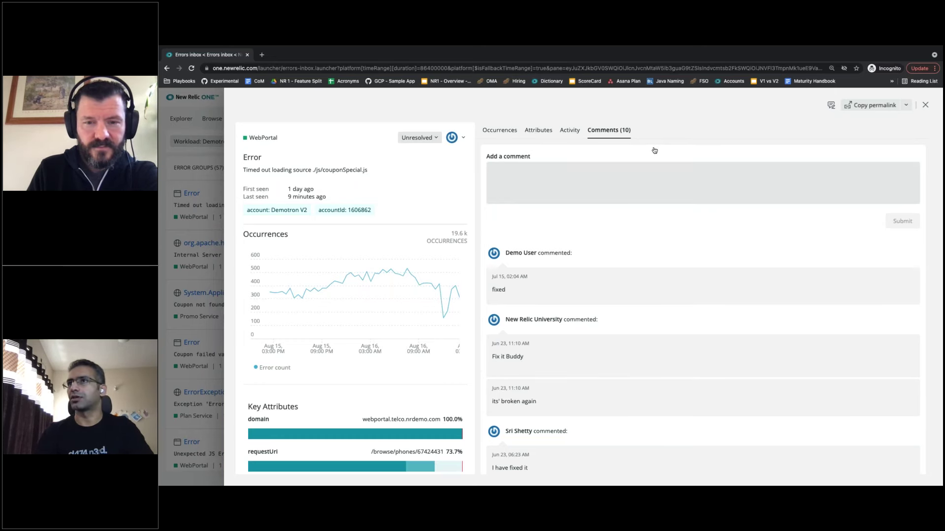
scroll(587, 298, "down", 2)
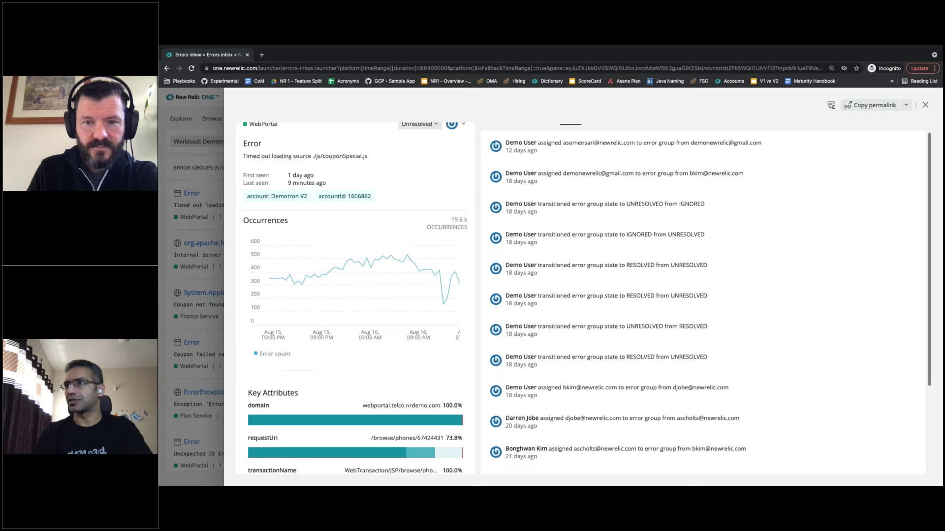
scroll(586, 298, "up", 2)
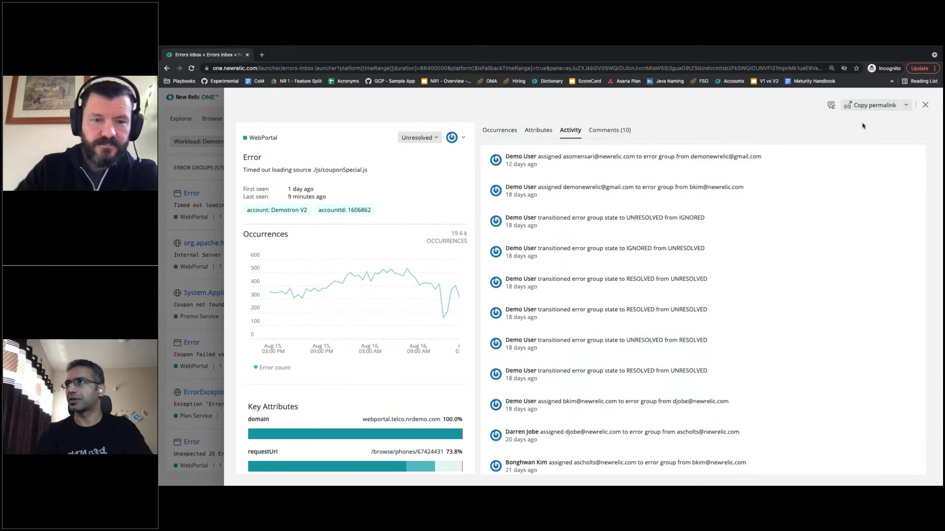
left_click(926, 107)
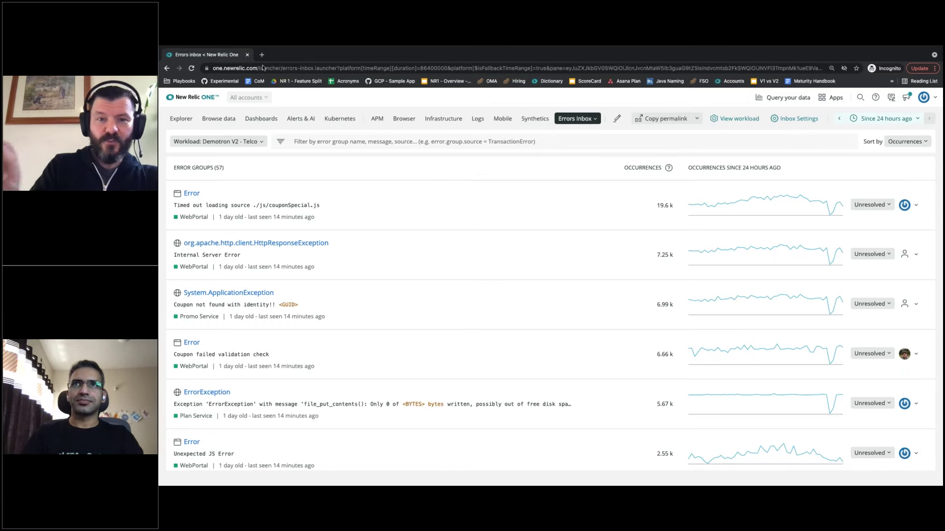
Search the web for "new relic networks" in a new browser tab
key("ctrl+t")
type("new")
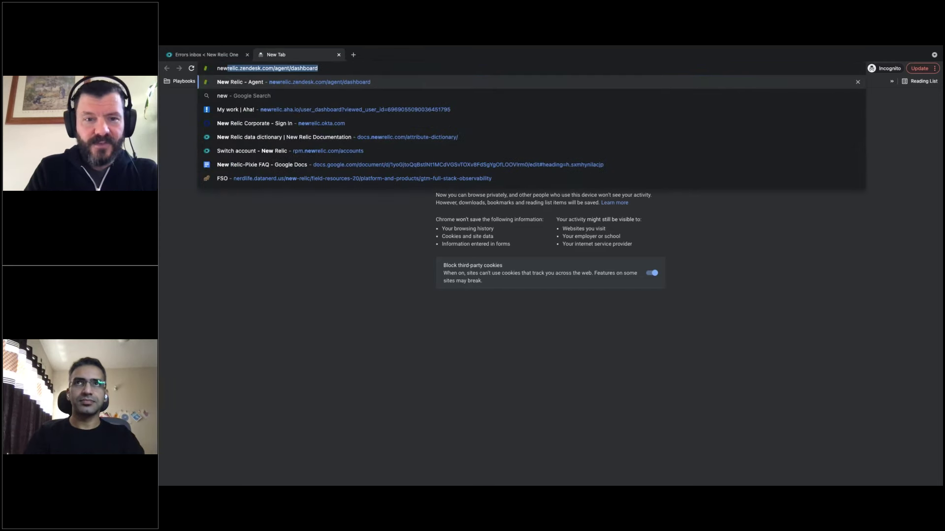
type(" relic ")
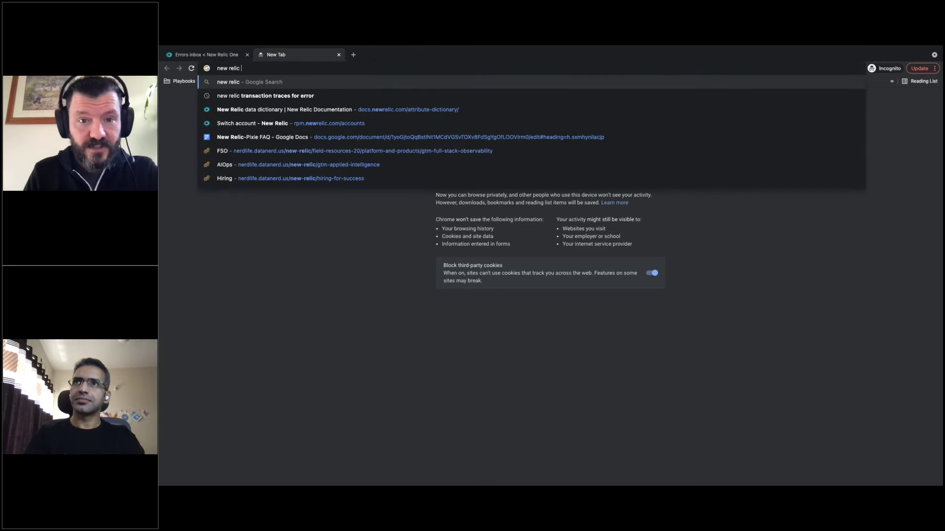
type("wo")
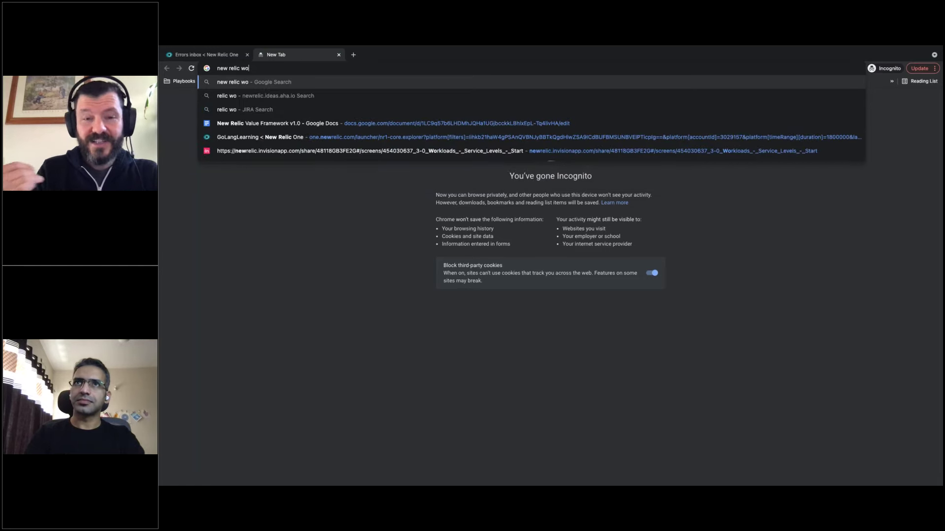
key("BackSpace")
key("BackSpace")
type("networks")
key("Return")
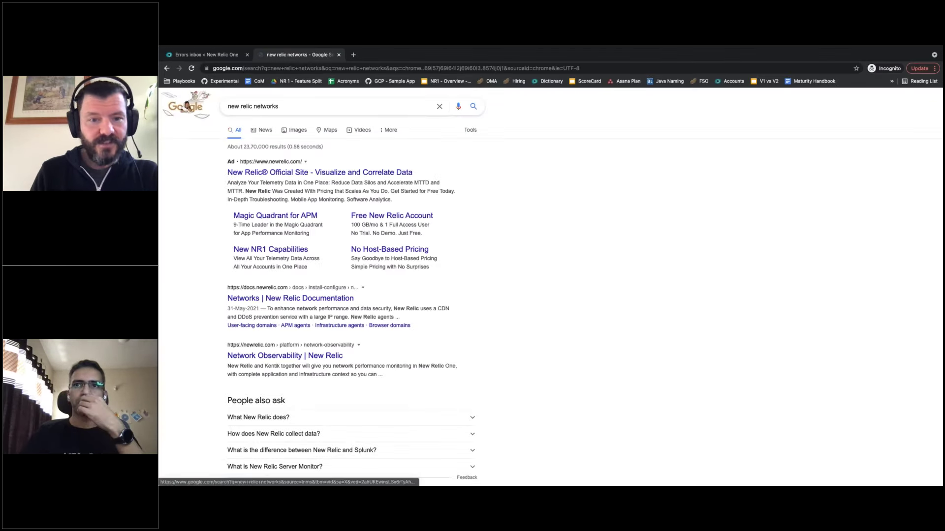
Open the Networks page of the New Relic documentation and read through to the allow list under User-facing domains
left_click(324, 298)
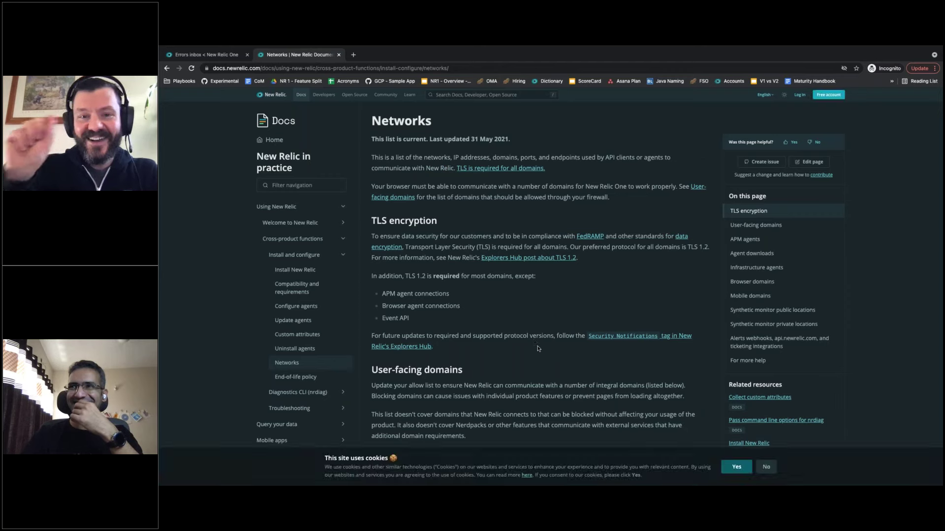
scroll(538, 348, "down", 1)
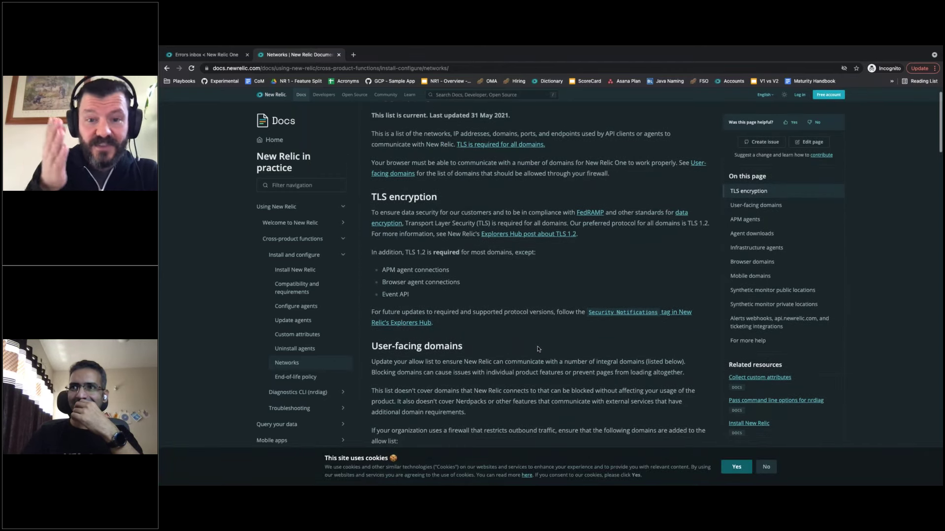
scroll(538, 349, "down", 4)
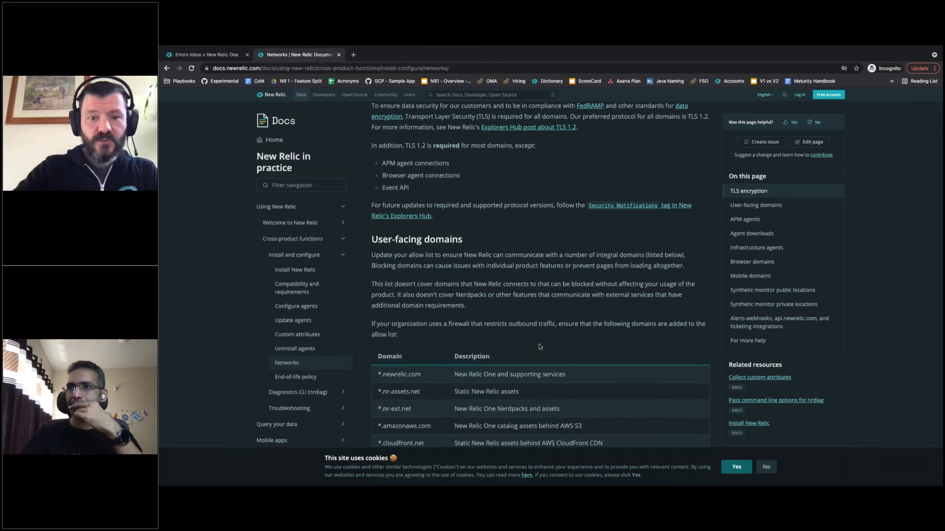
Read the allow-list domain table under User-facing domains and the APM agents section with its networks, ports and endpoints
scroll(538, 347, "down", 4)
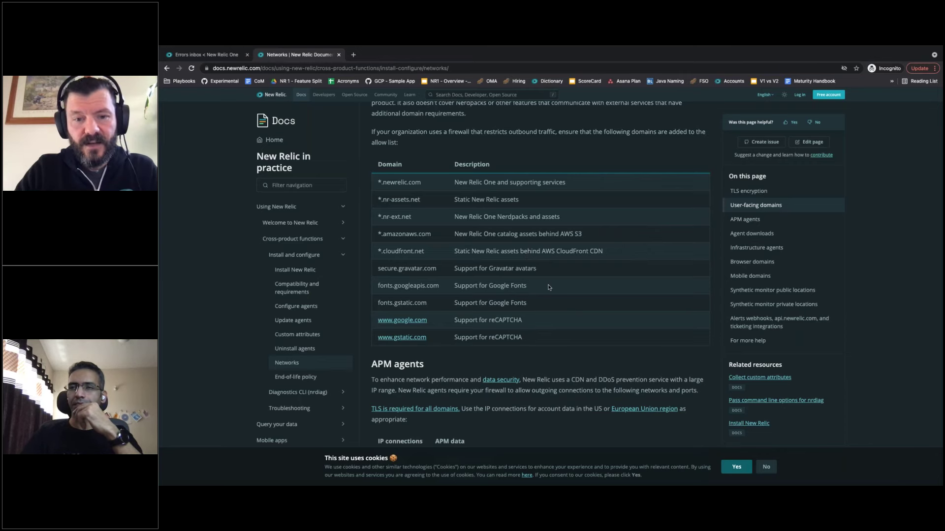
scroll(549, 304, "down", 2)
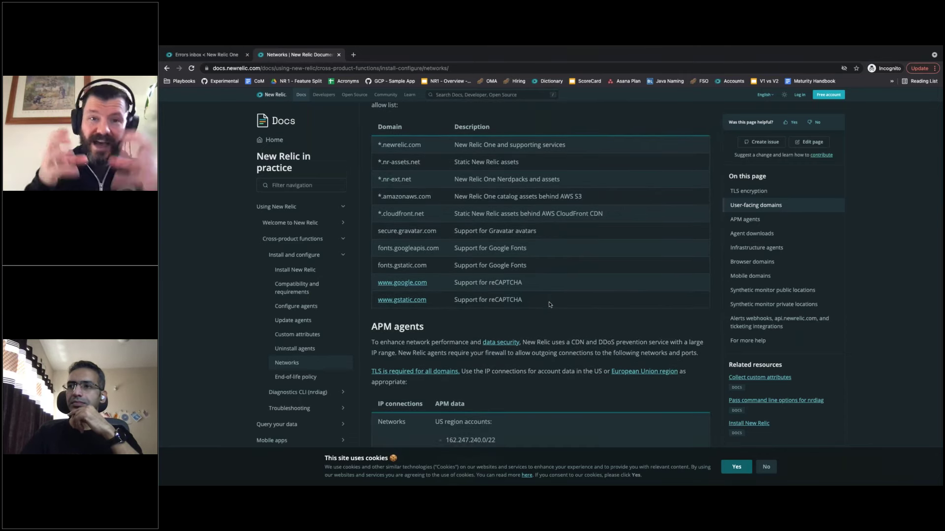
scroll(550, 305, "down", 3)
scroll(550, 305, "down", 6)
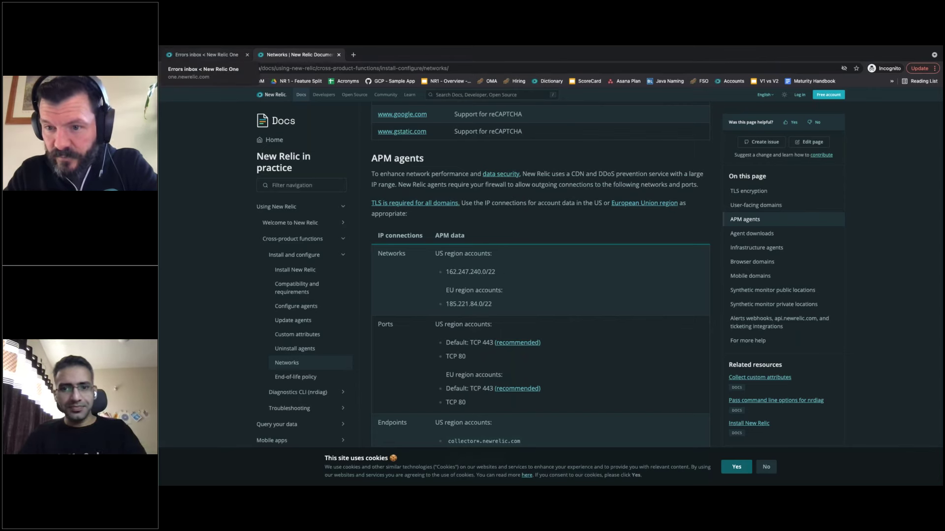
Return to New Relic One, open the NRU - Demo WL workload from the Workload views and check its Service Levels
left_click(207, 55)
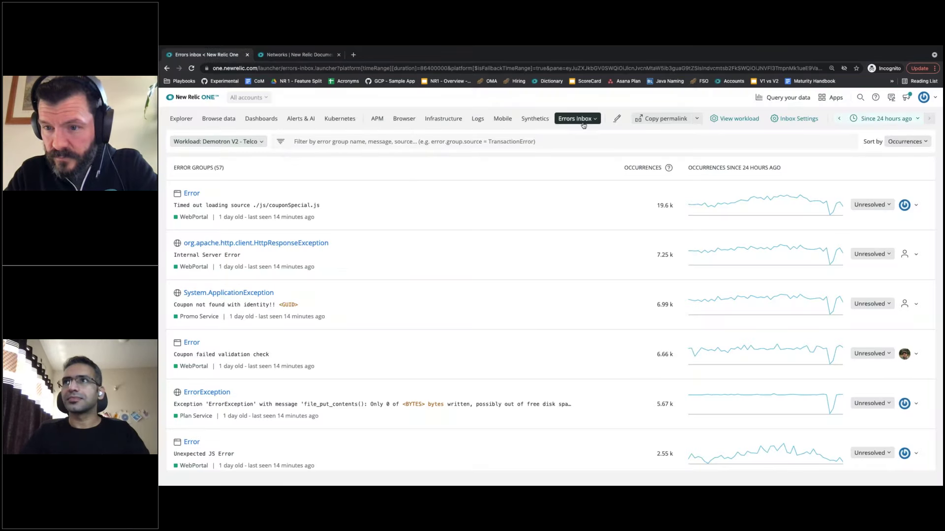
left_click(589, 120)
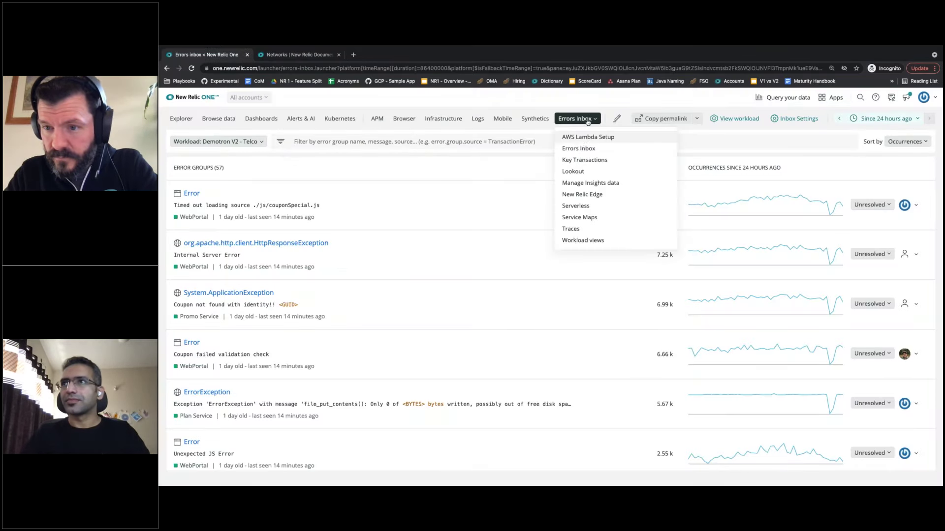
left_click(573, 241)
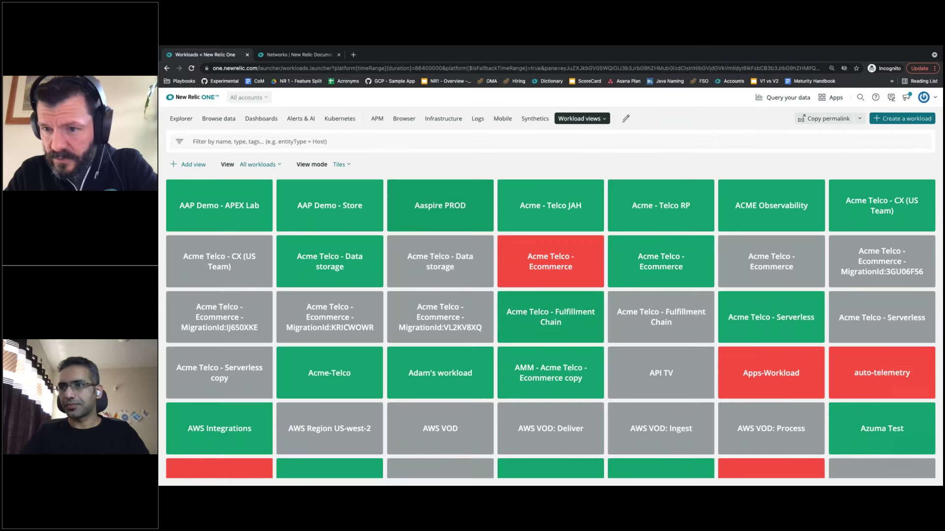
scroll(550, 299, "down", 10)
scroll(550, 305, "down", 9)
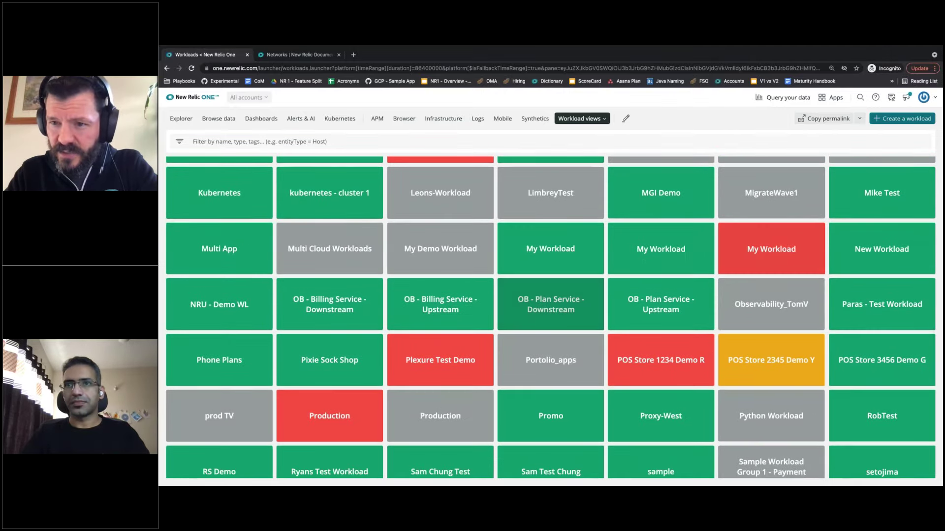
left_click(219, 305)
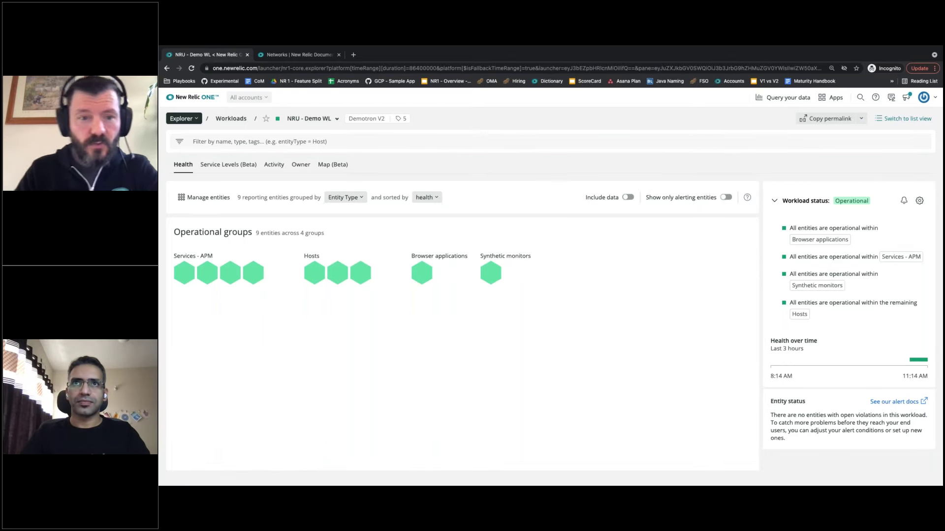
left_click(222, 166)
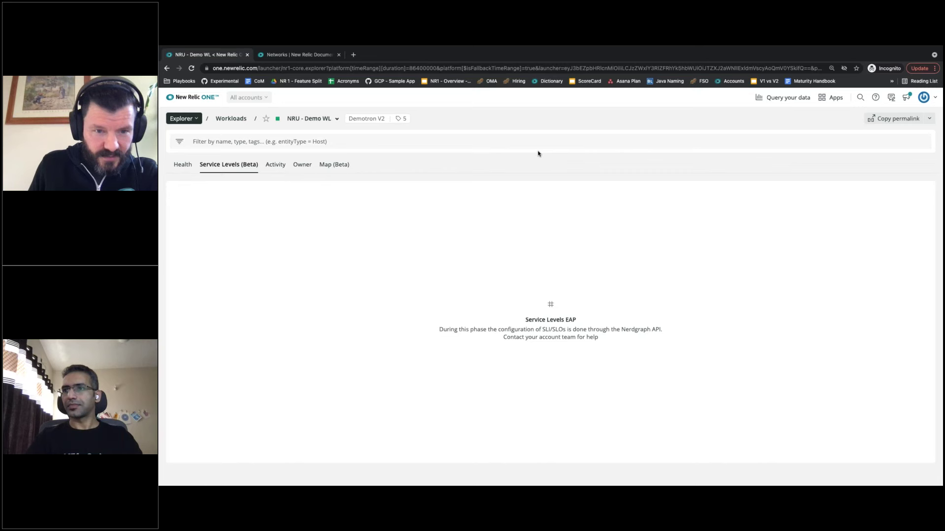
Include Datastores and Externals on the NRU - Demo WL workload's map, hide the map options and open the workload's Activity view
left_click(335, 165)
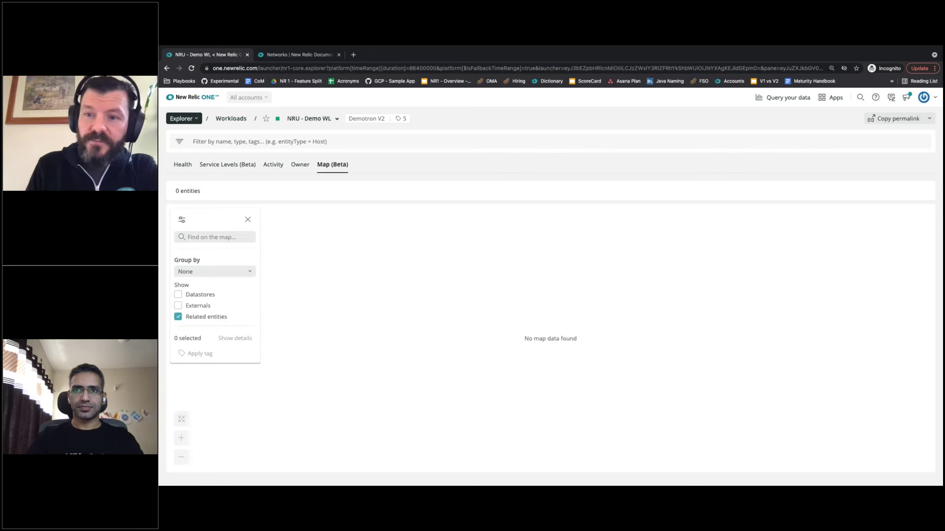
left_click(189, 296)
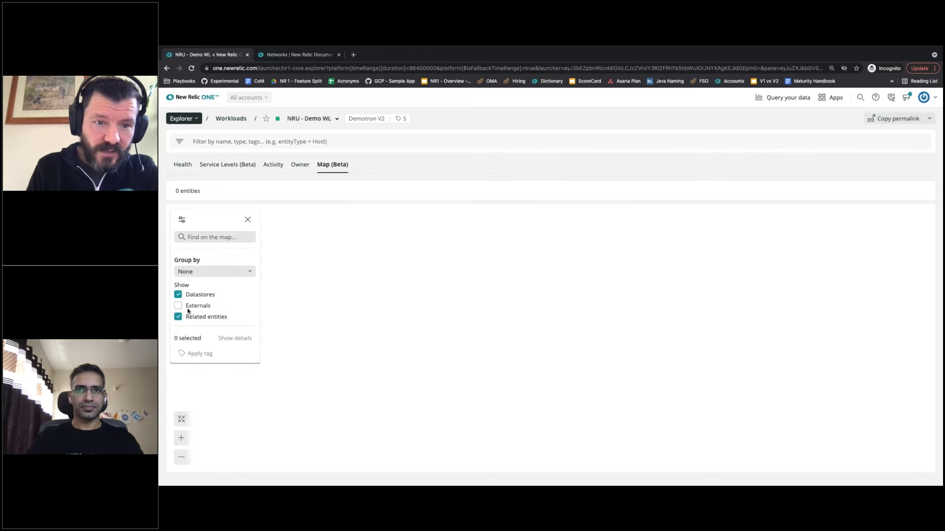
left_click(178, 306)
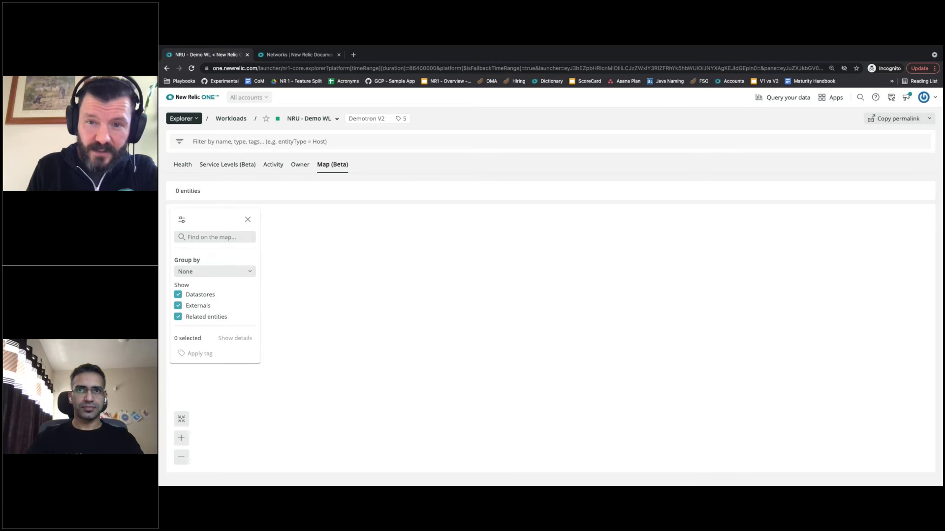
left_click(252, 273)
left_click(274, 256)
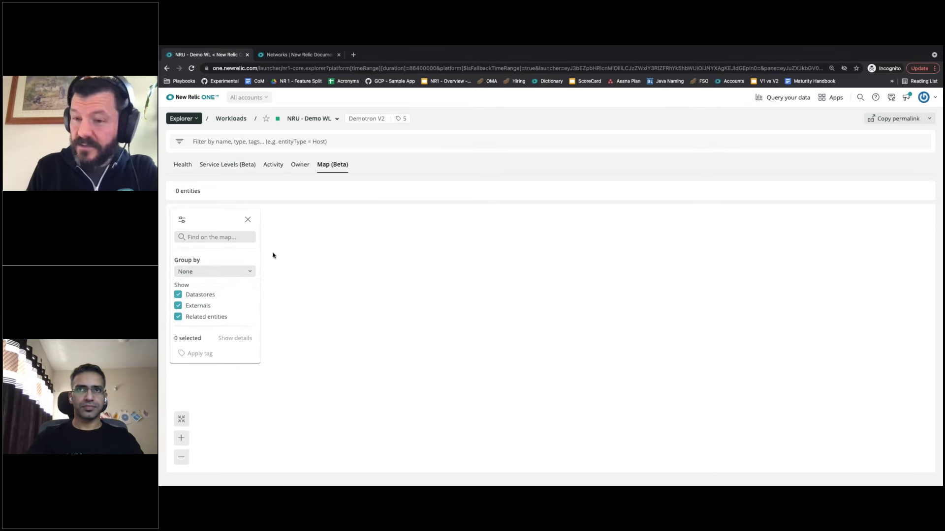
left_click(248, 219)
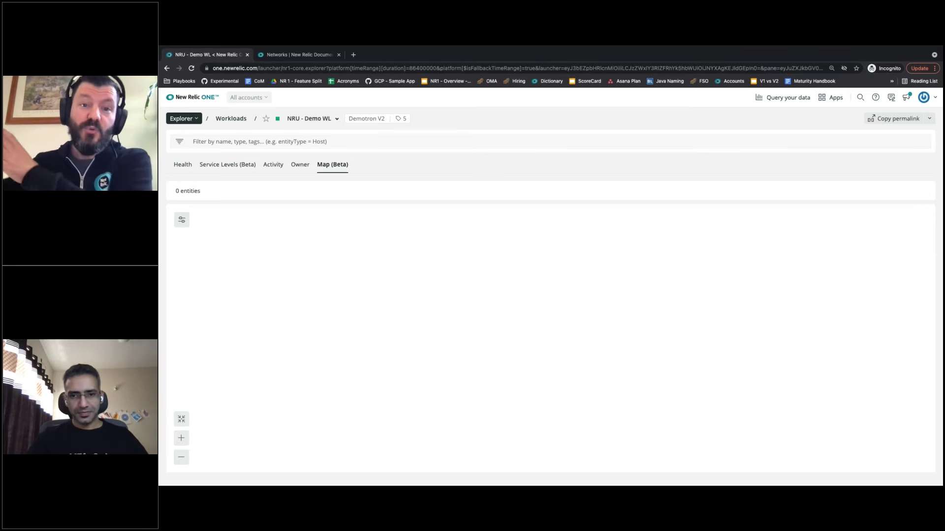
left_click(272, 166)
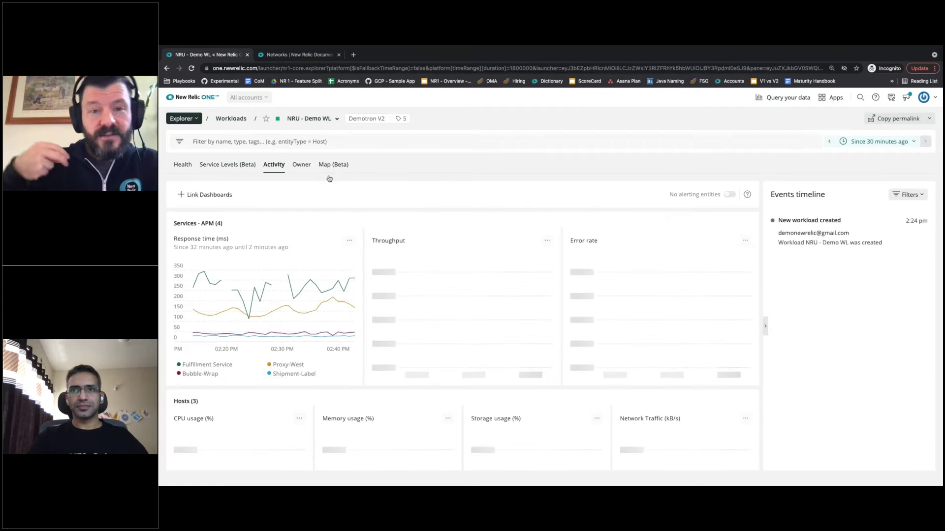